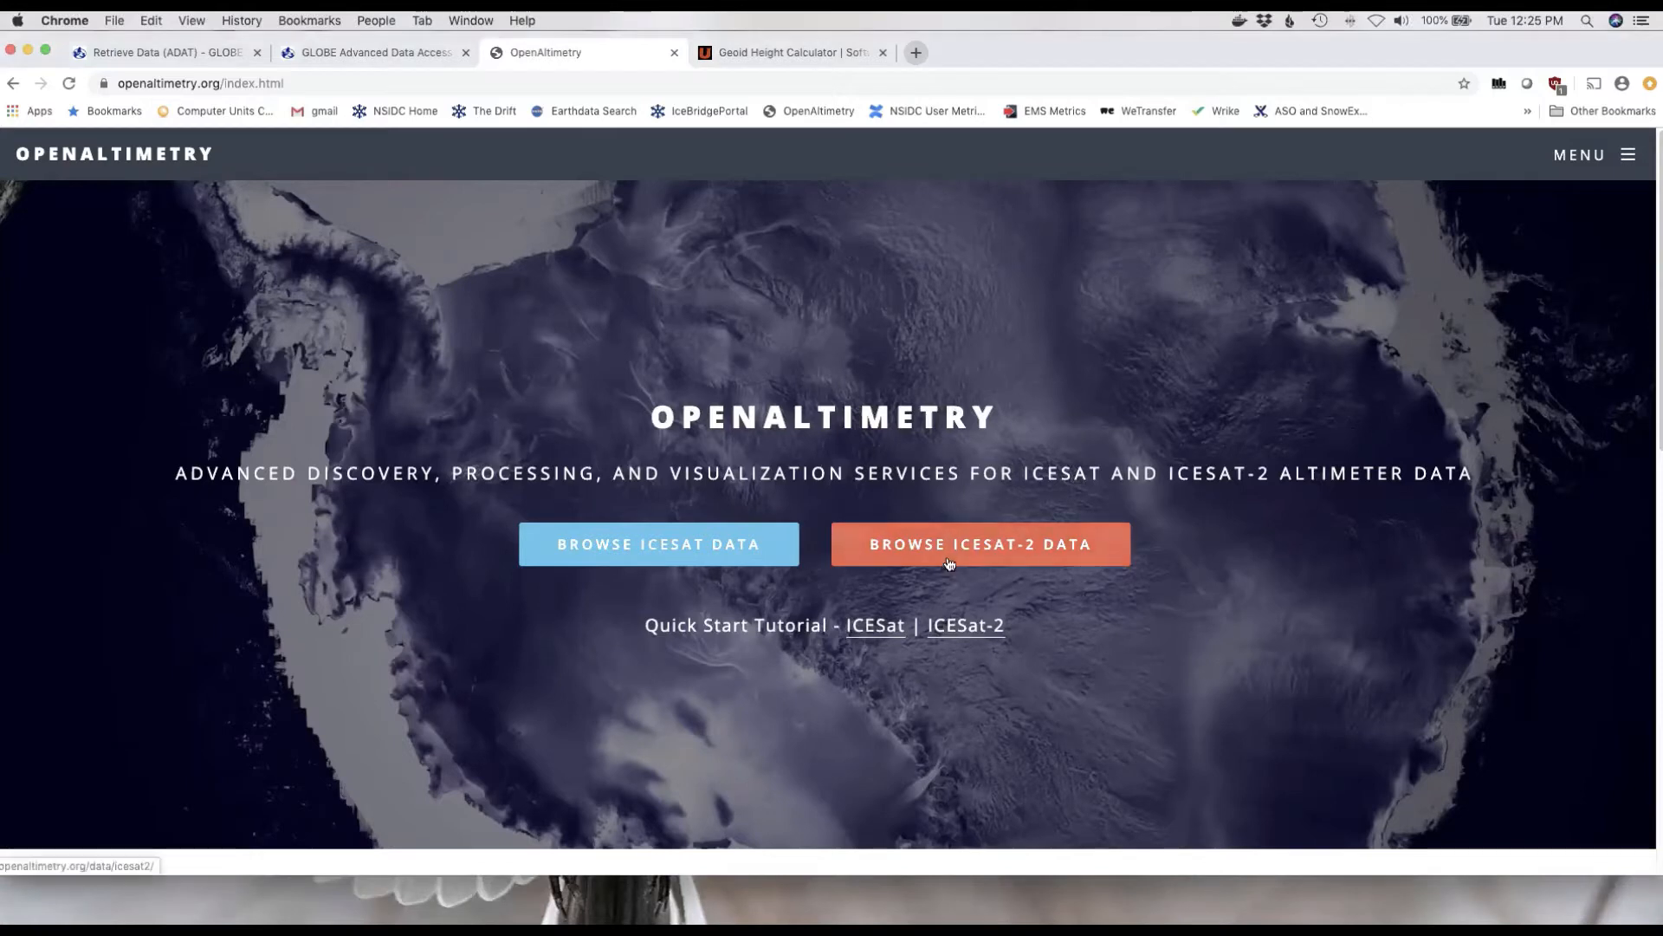
Open the ICESat-2 data browser and dismiss the introductory notice over the map
click(954, 588)
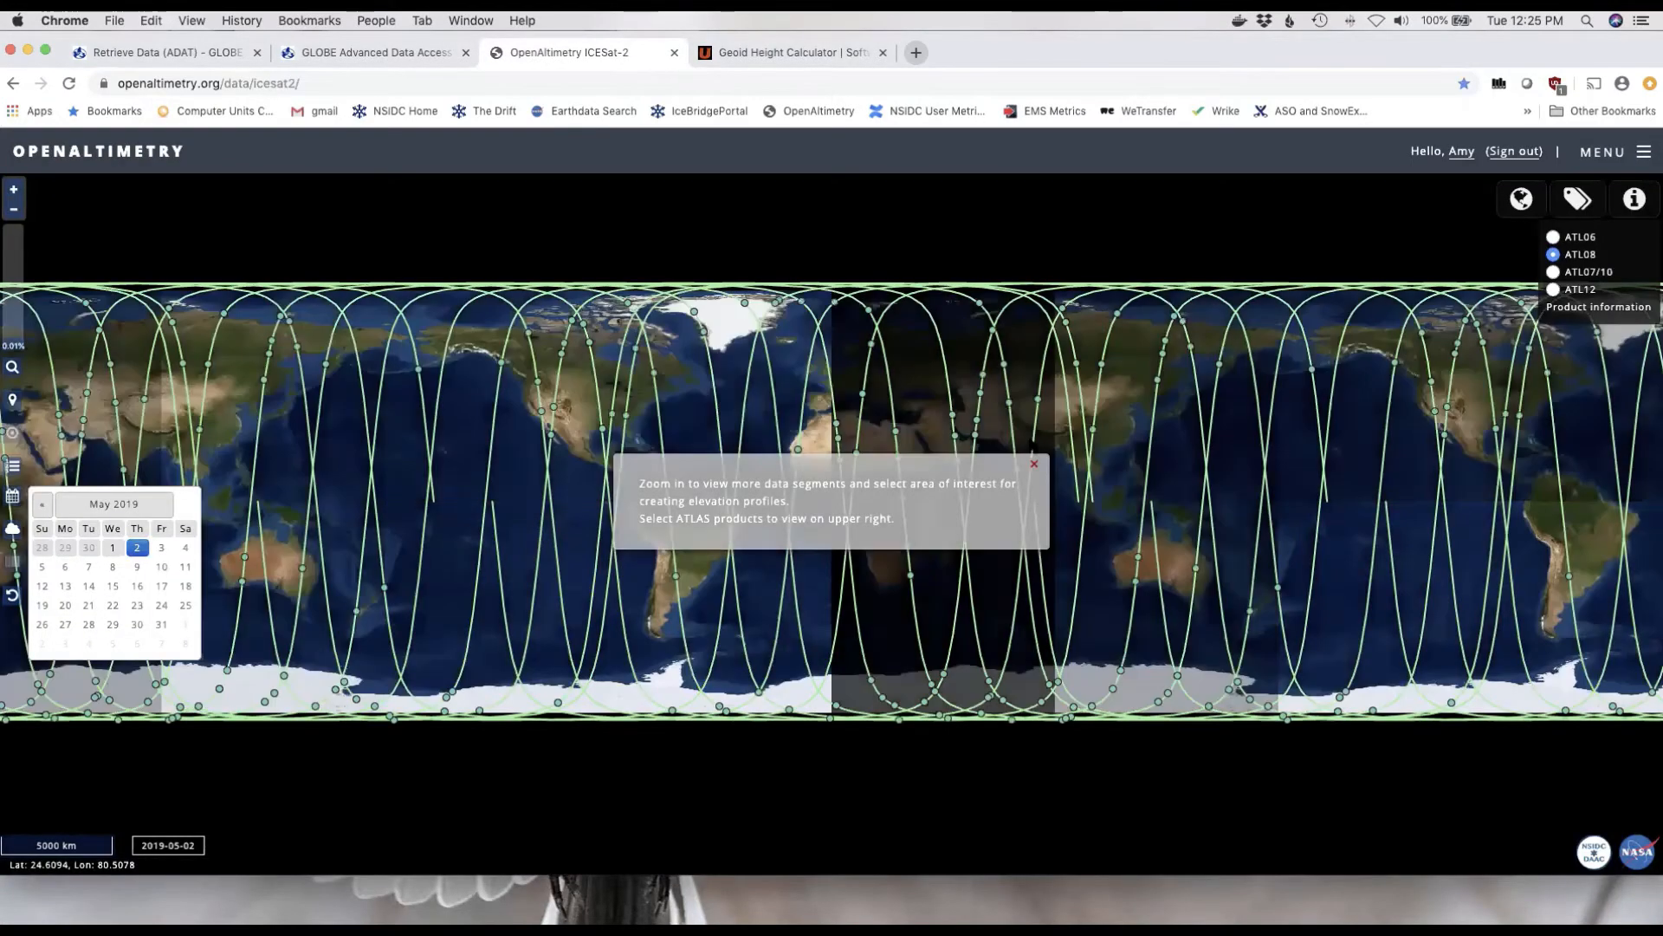
click(1035, 469)
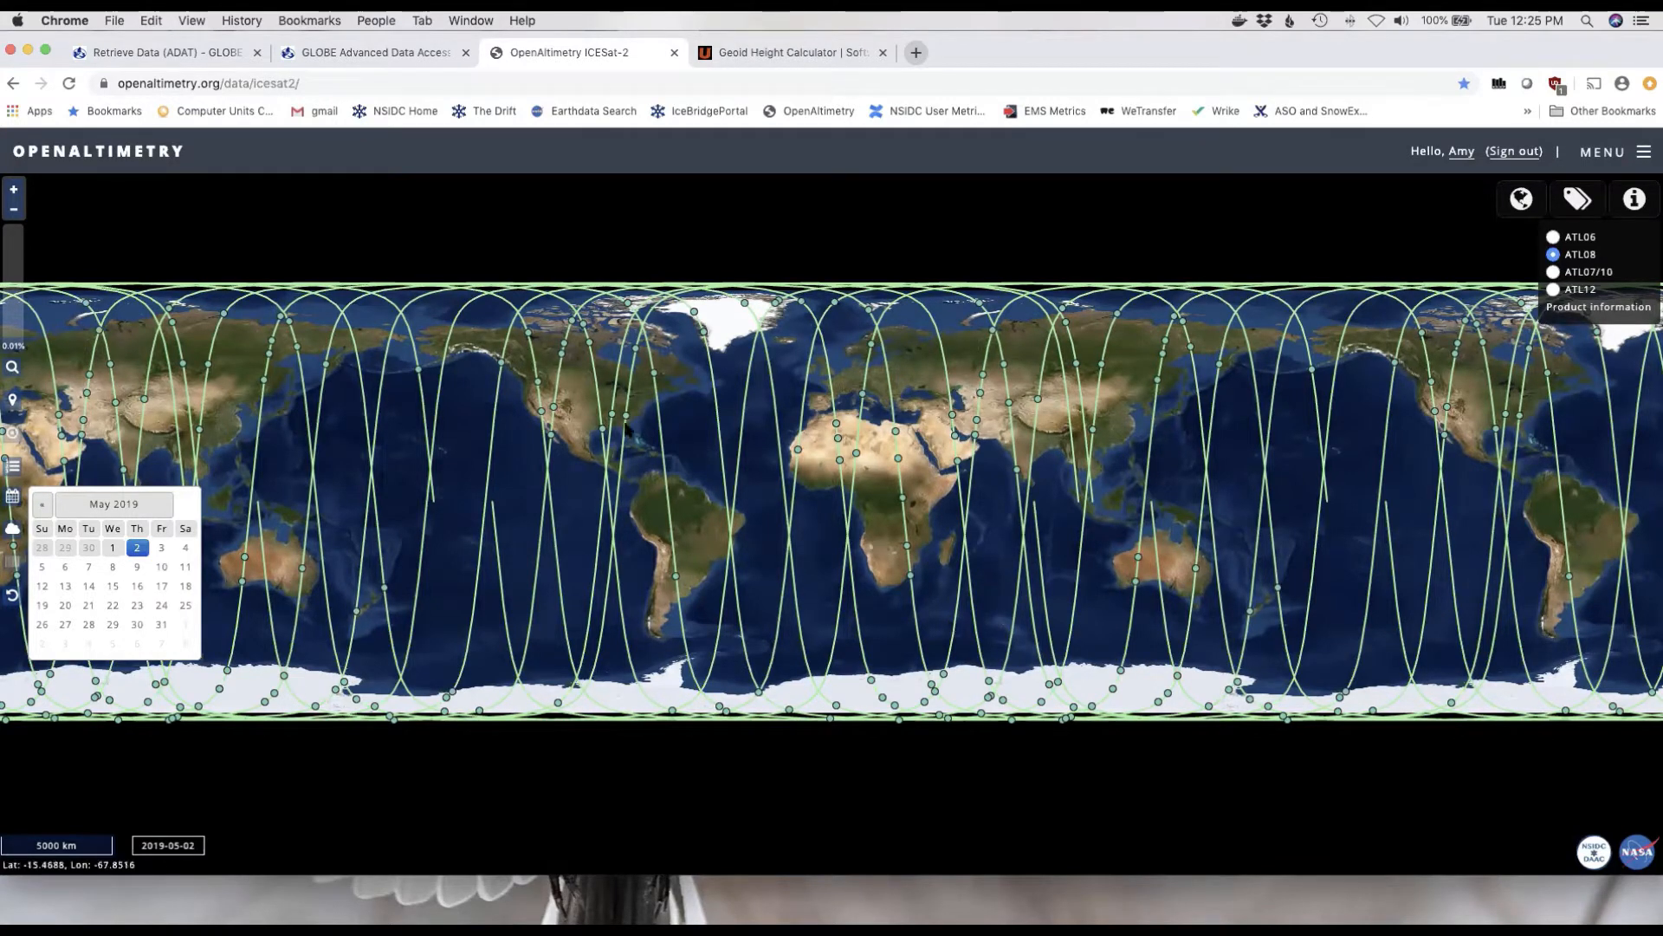
Display the list of selectable beams for the ATL08 data along the track south of Lake Michigan
scroll(618, 411, up, 5)
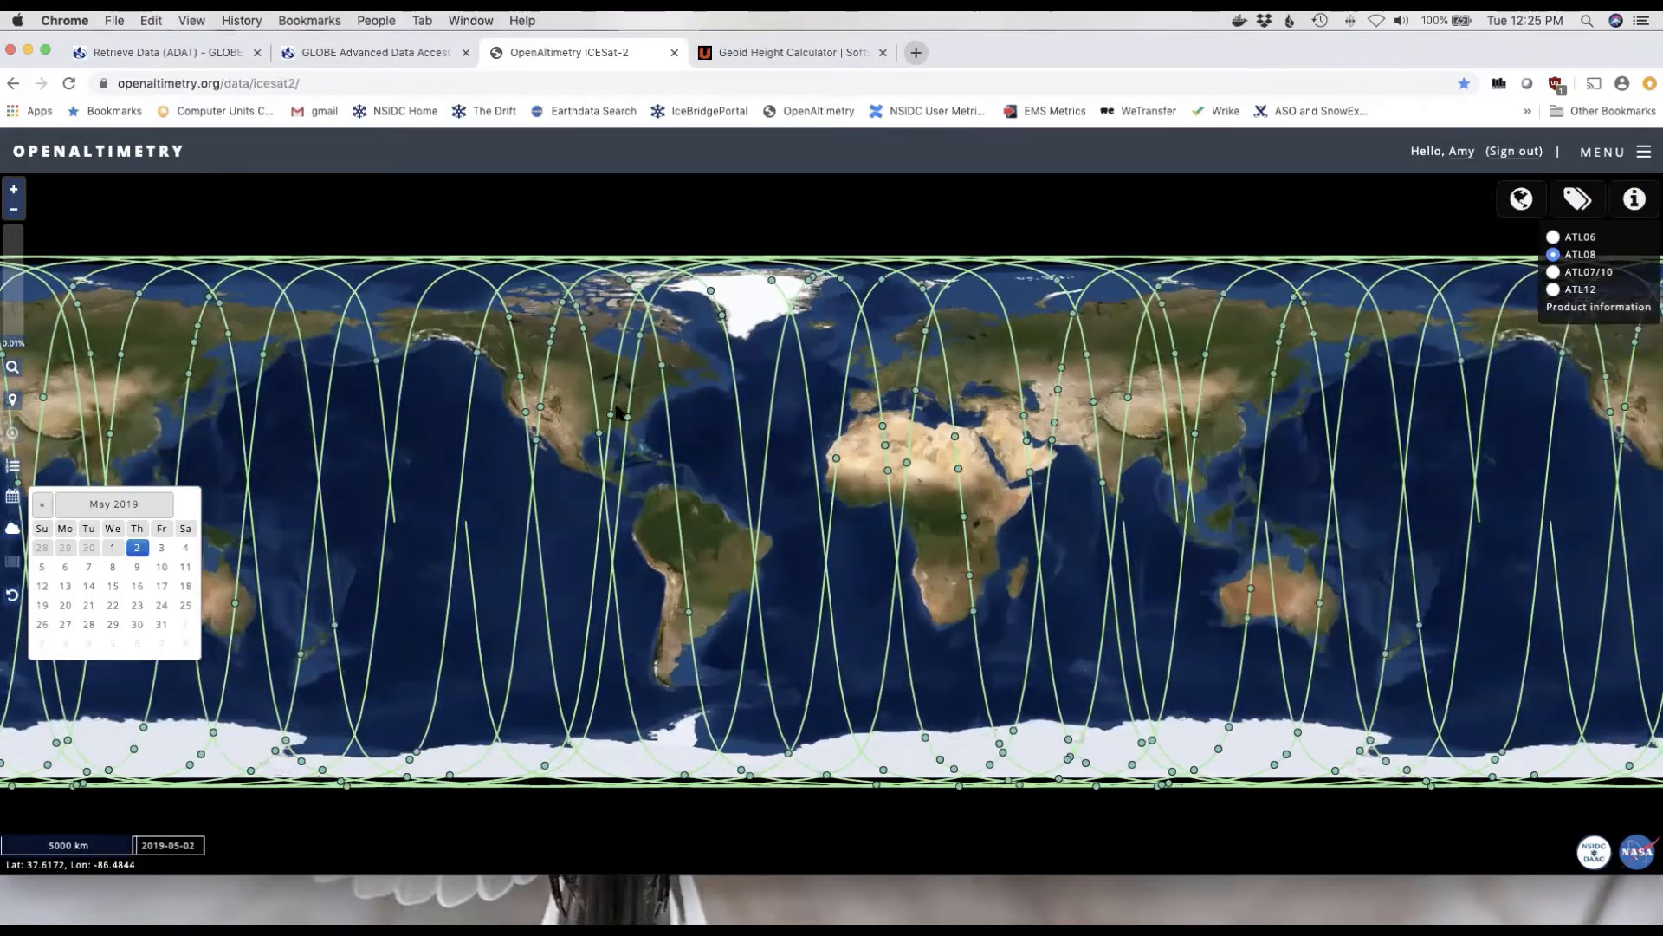
scroll(610, 353, up, 5)
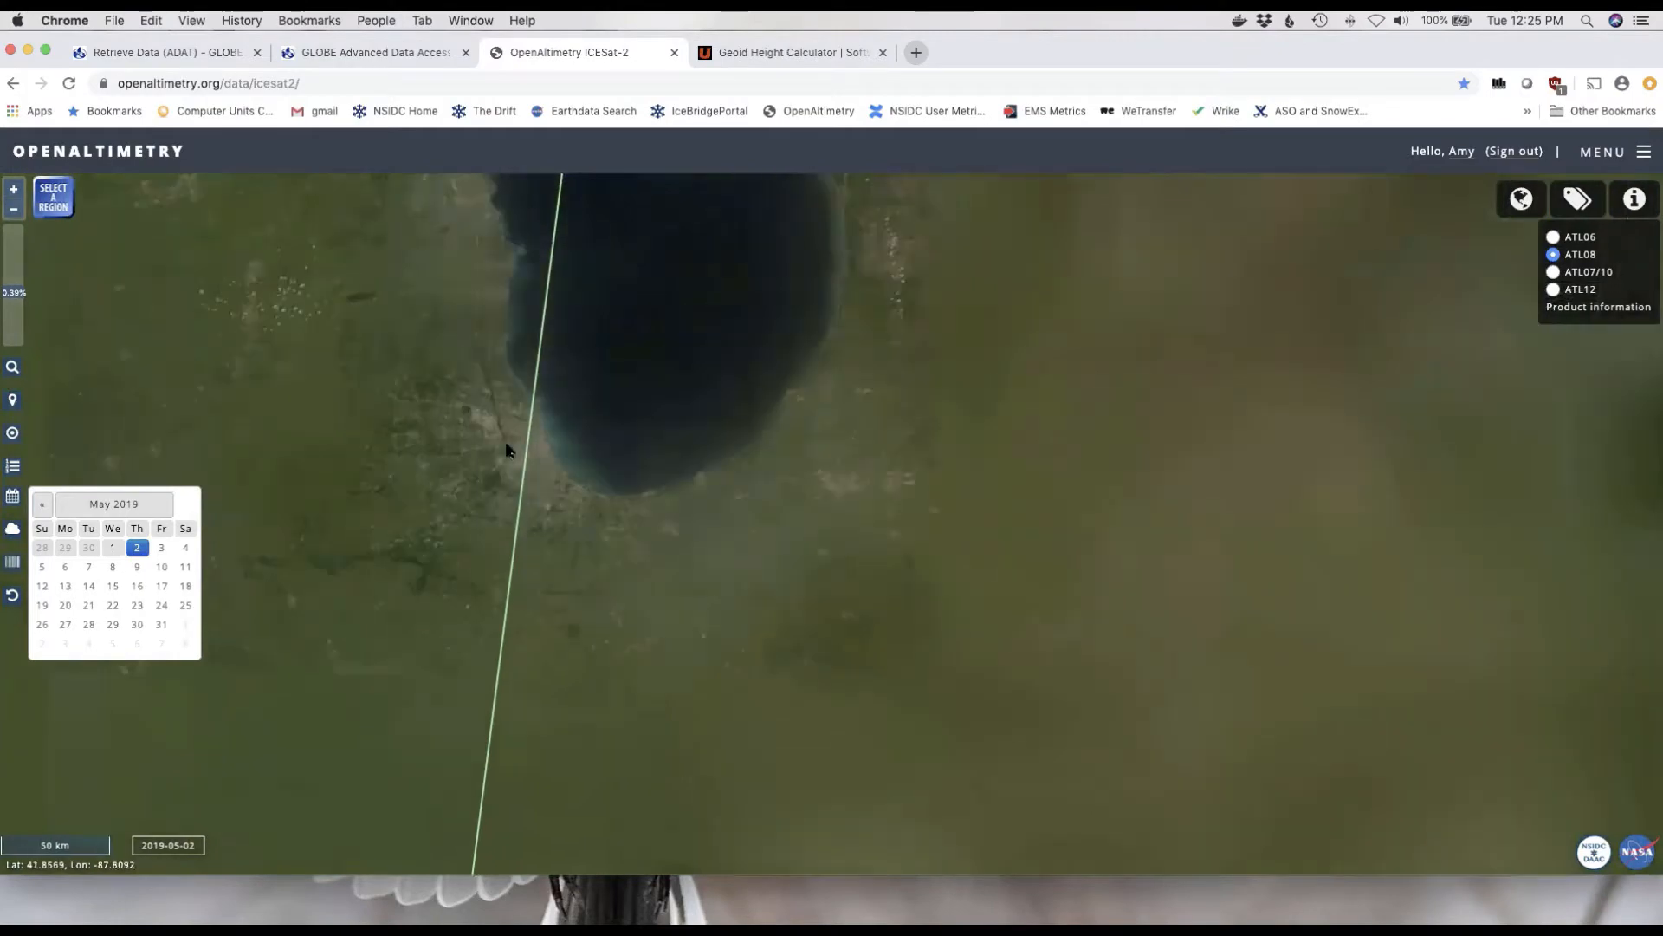
drag(524, 450, 718, 439)
scroll(715, 433, up, 5)
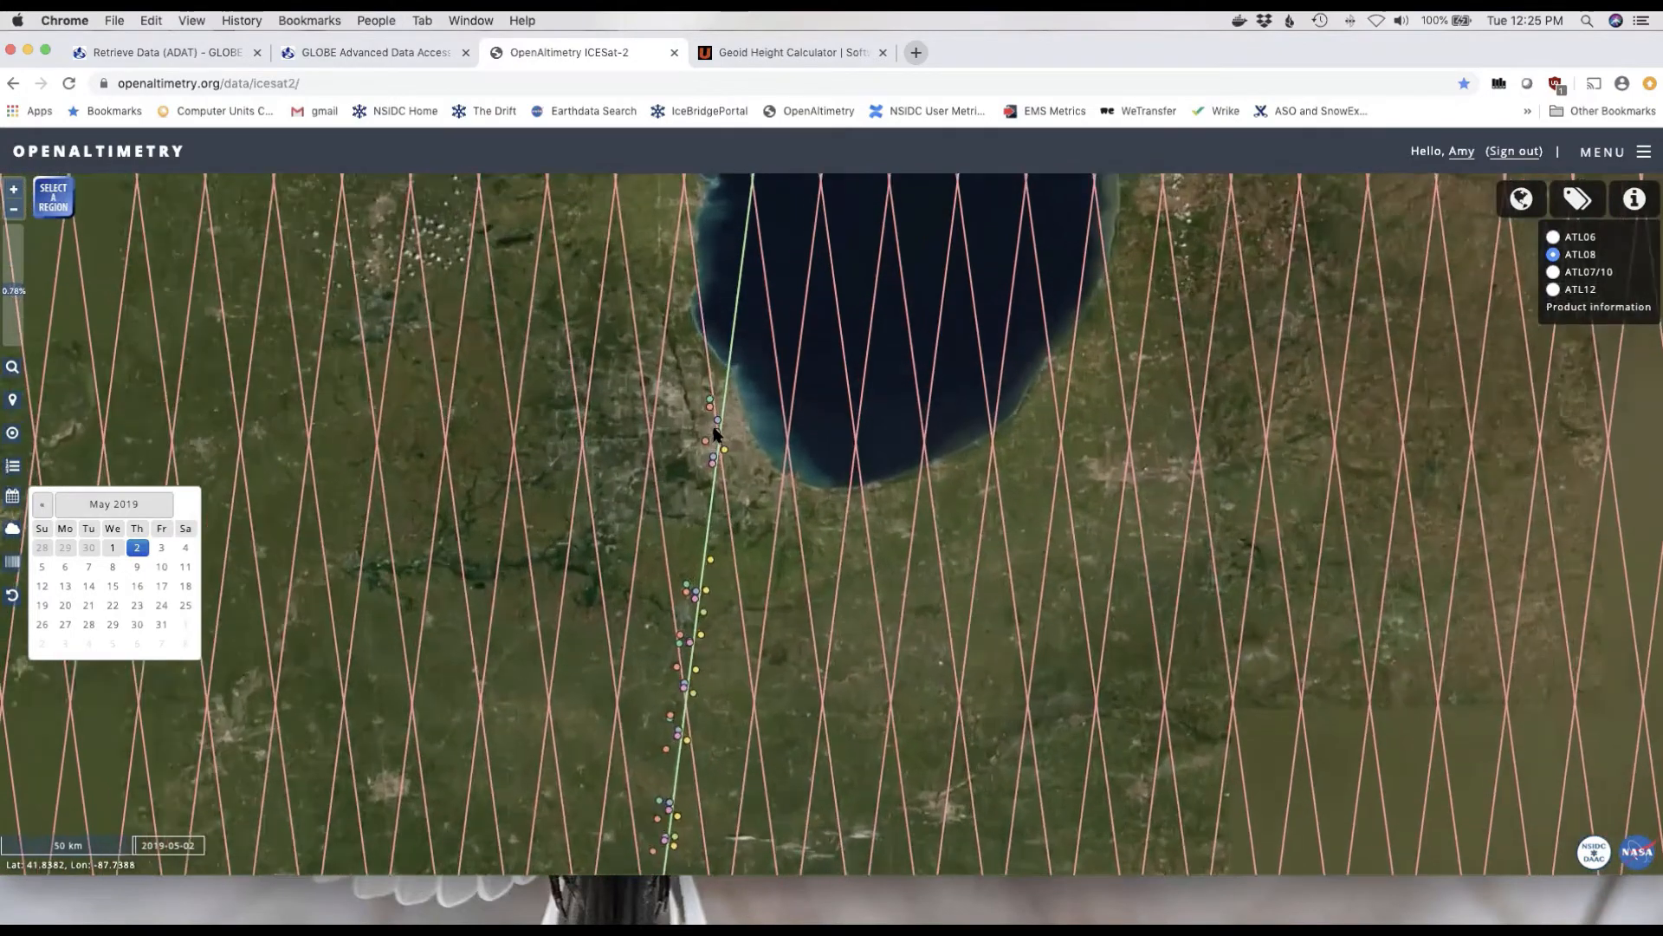
scroll(786, 351, up, 3)
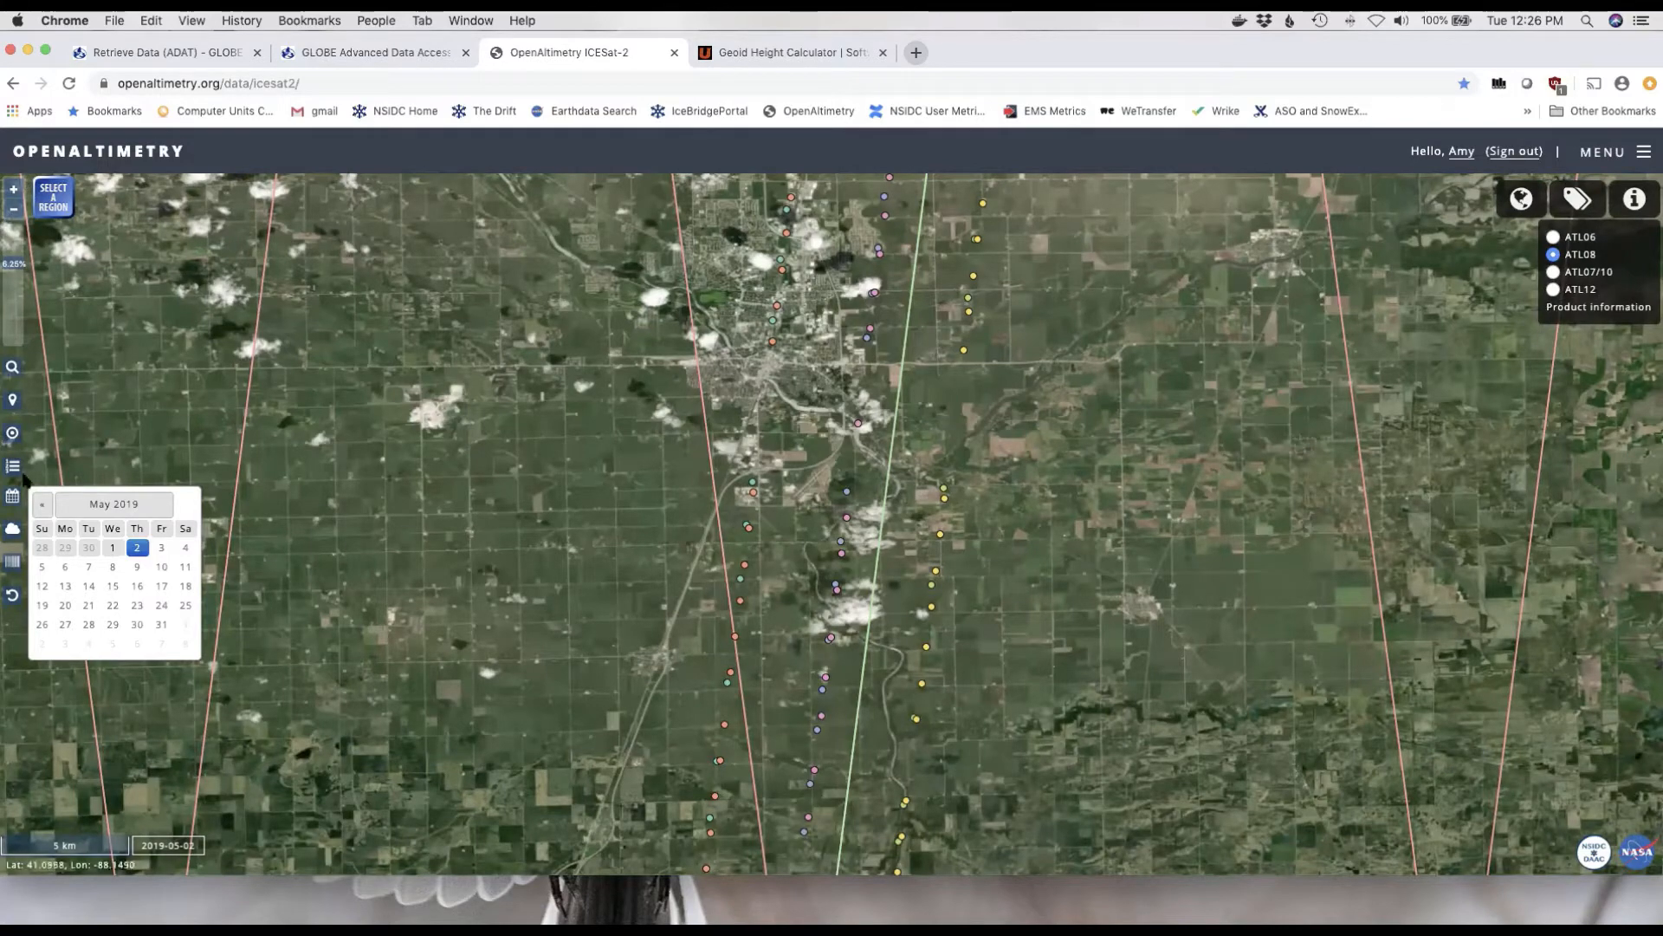
click(11, 434)
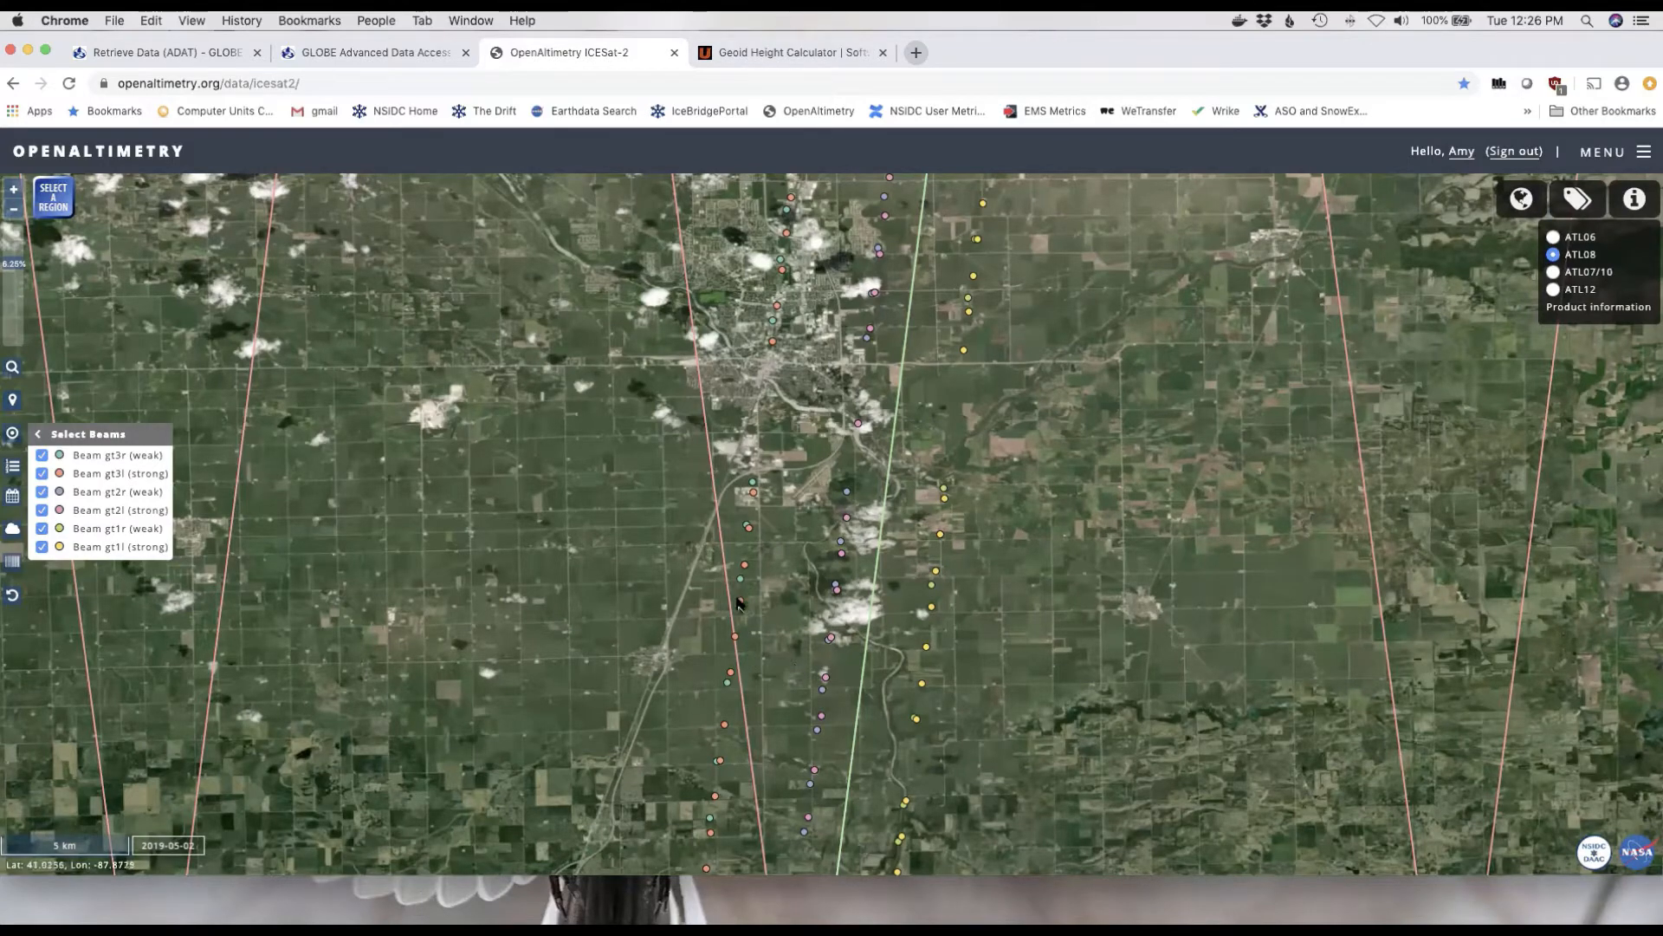
Inspect the details of an ATL08 point on the strong gt3l beam, and close its information pop-up
scroll(741, 578, up, 5)
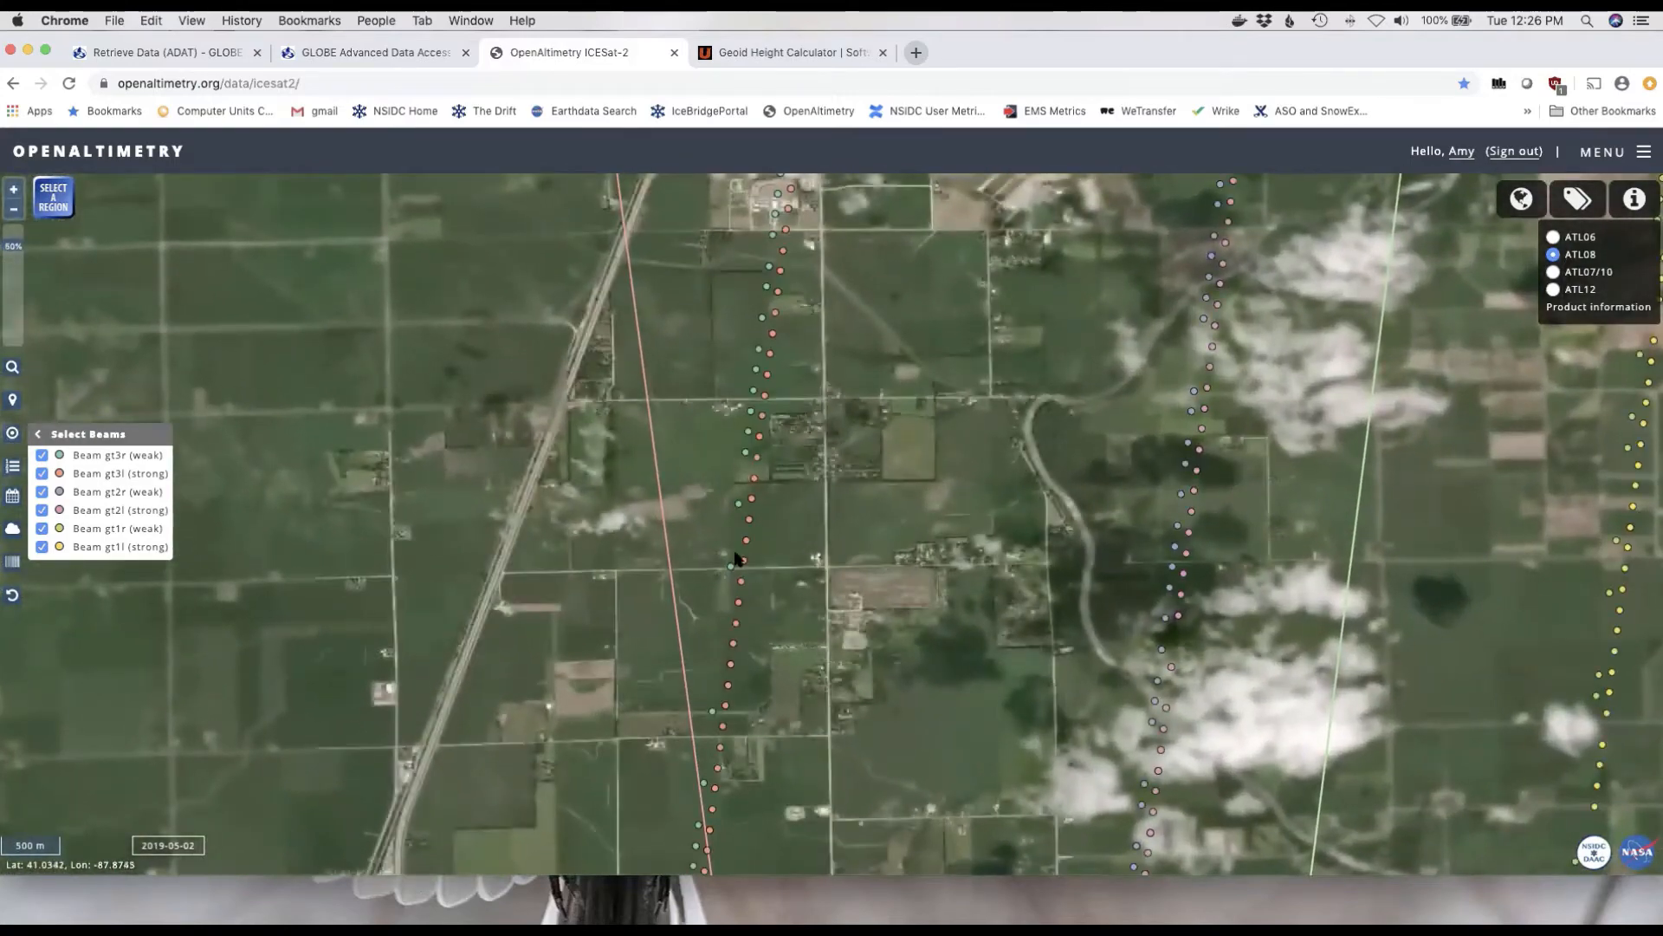
scroll(1135, 572, down, 2)
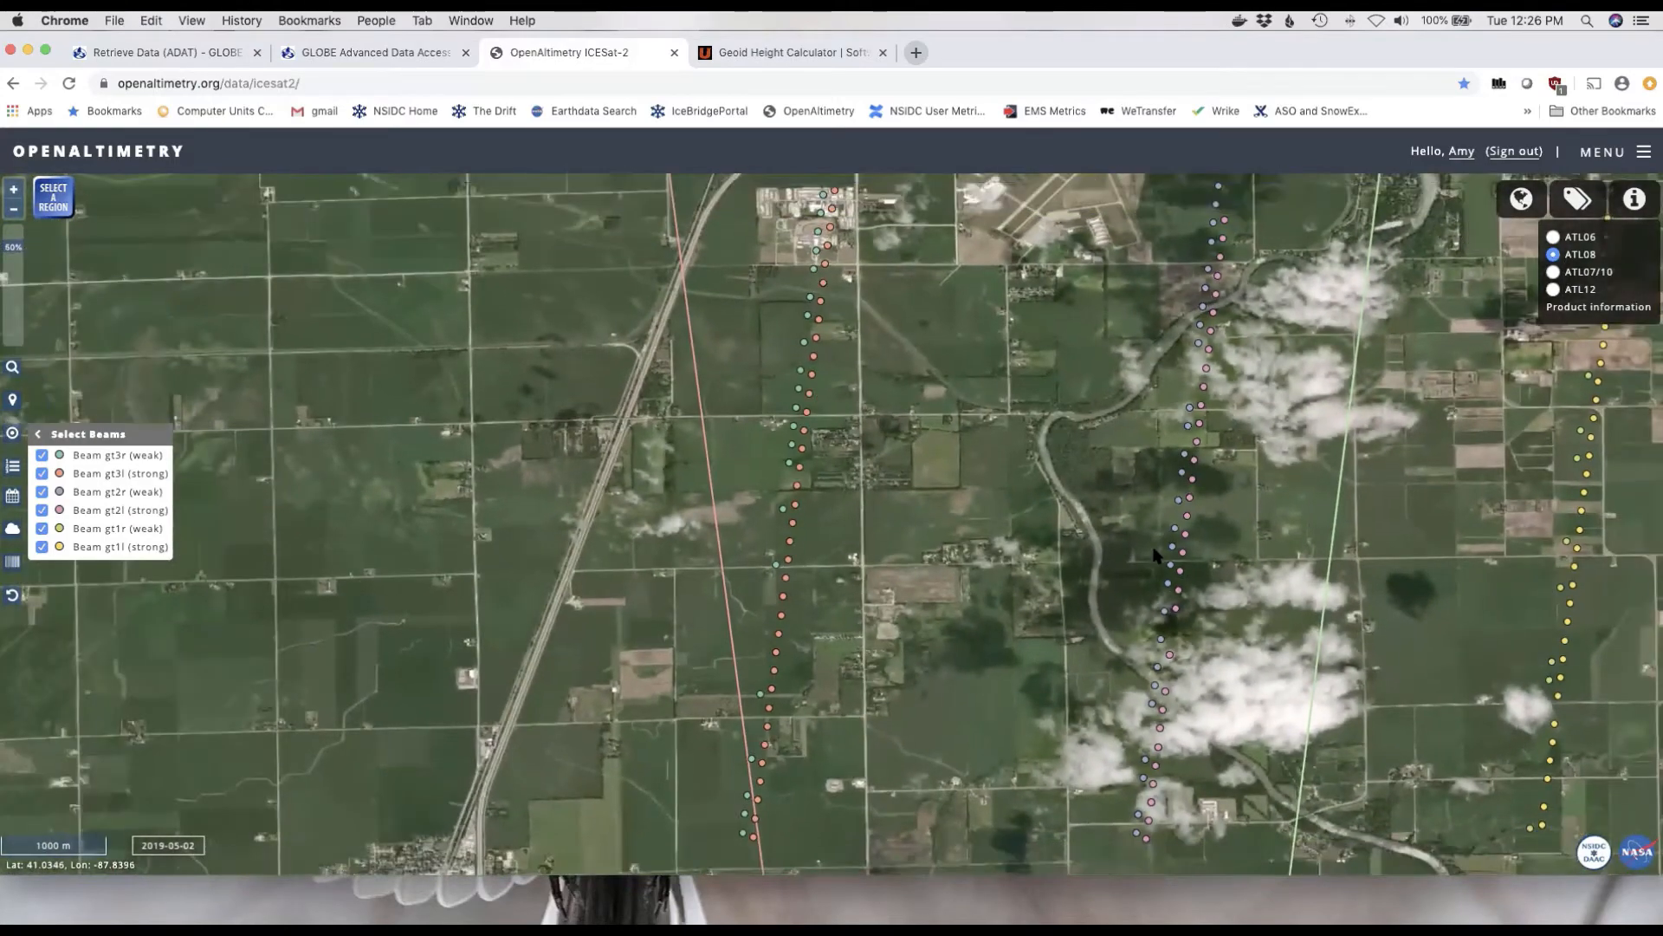
scroll(1155, 555, down, 2)
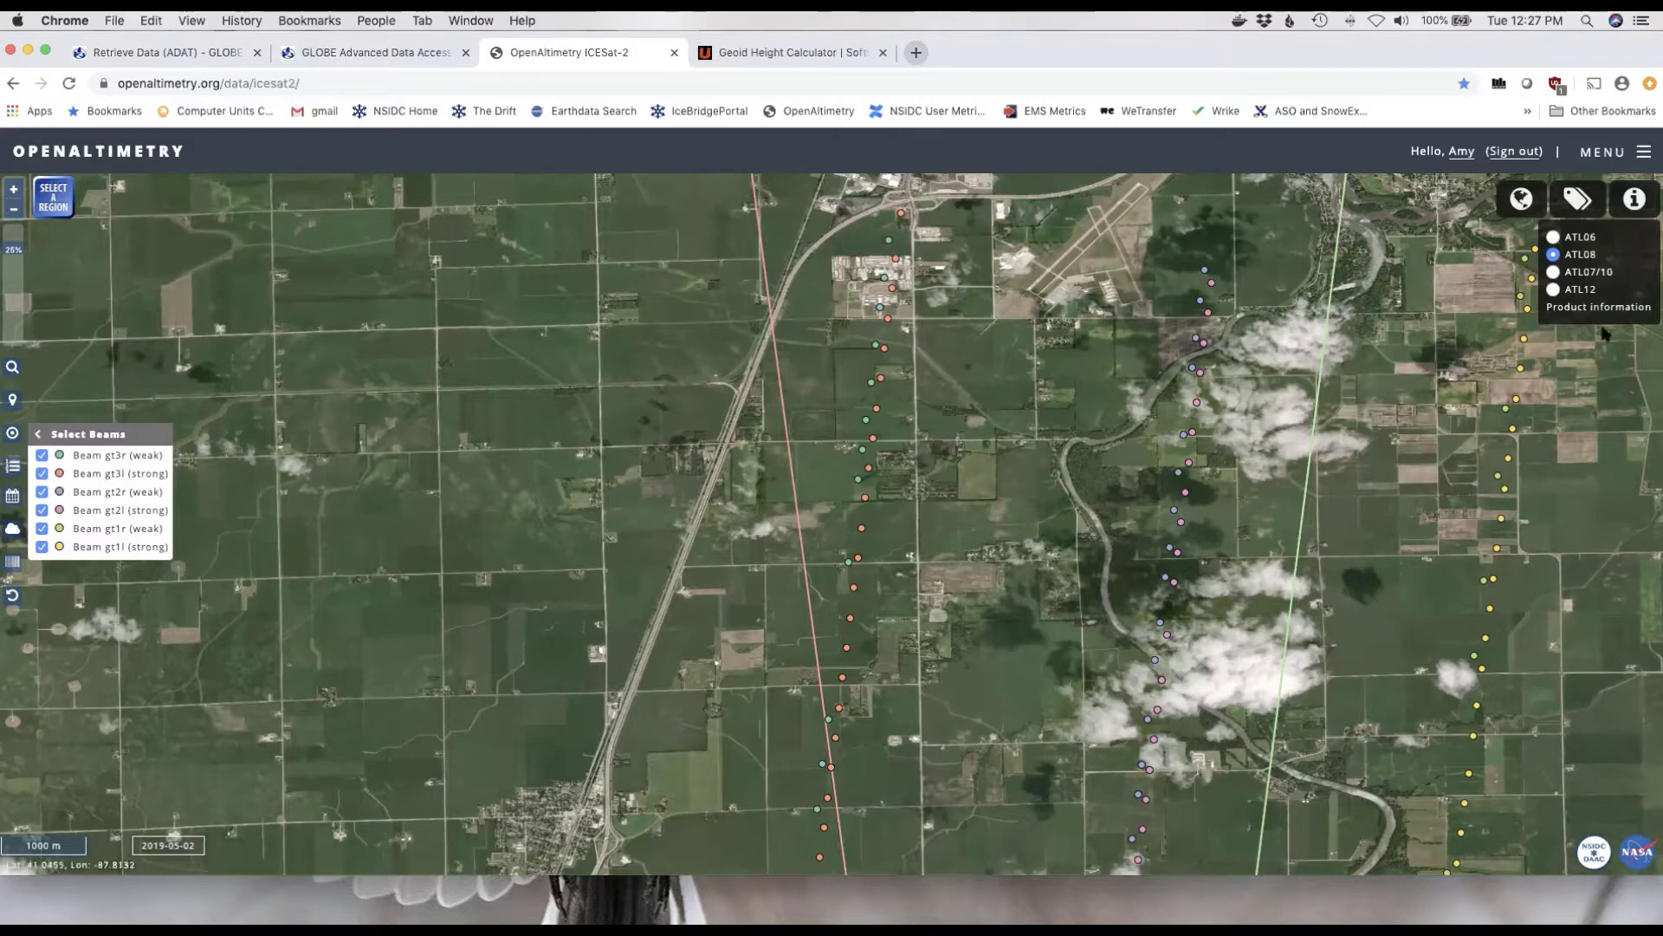
click(873, 441)
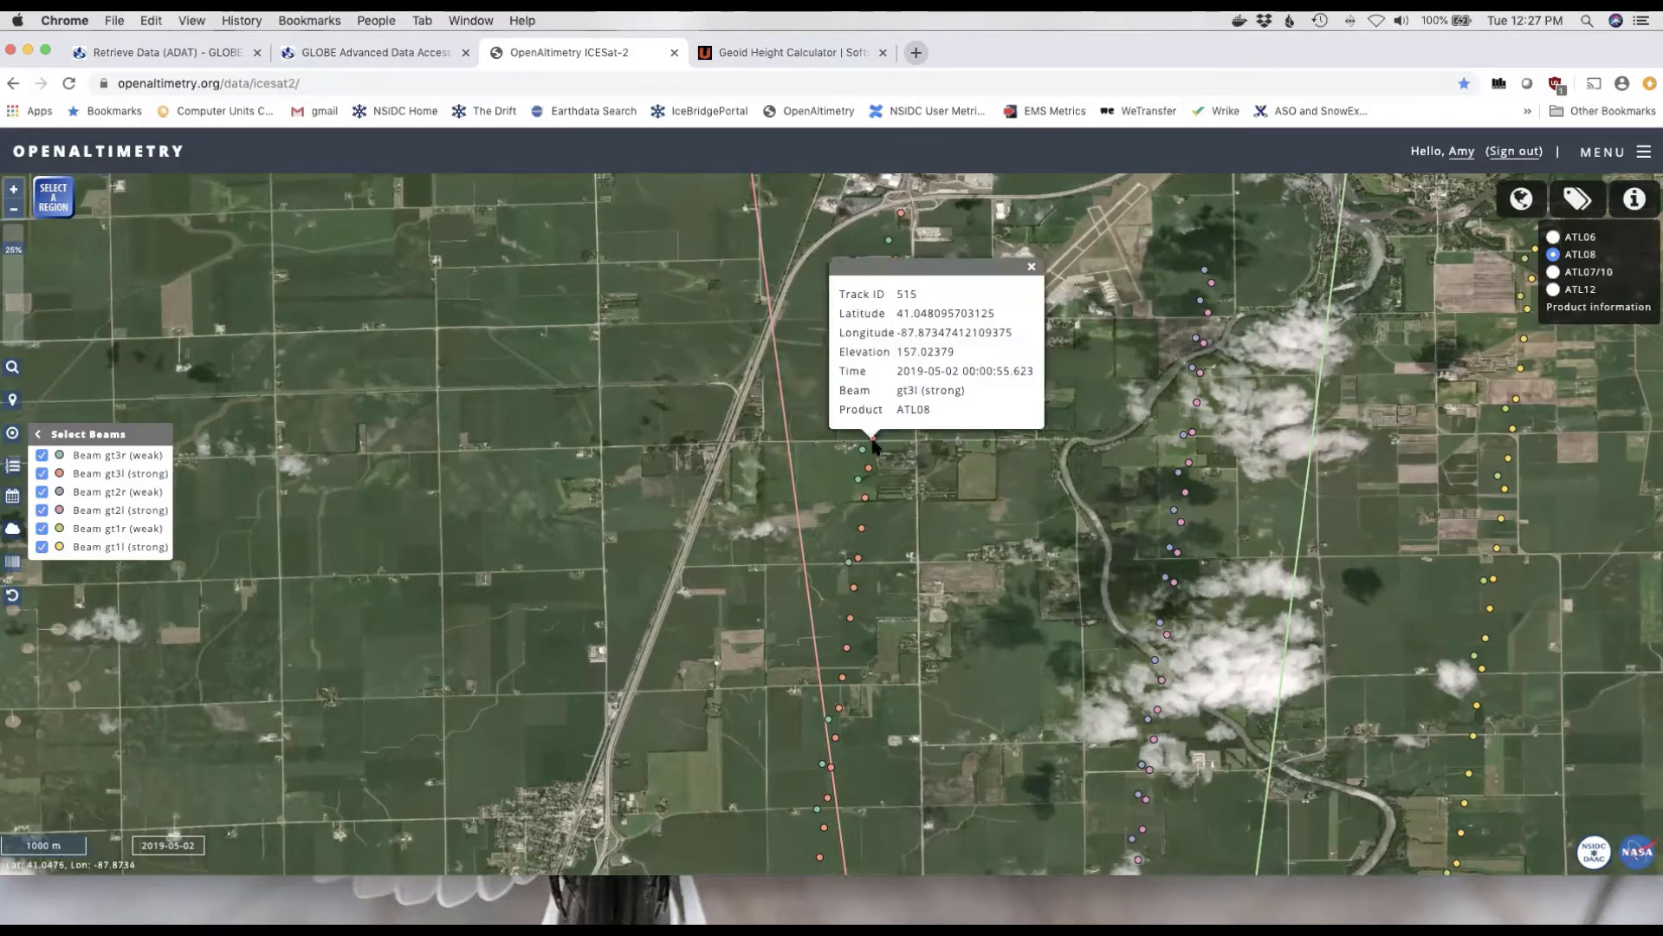
click(1031, 267)
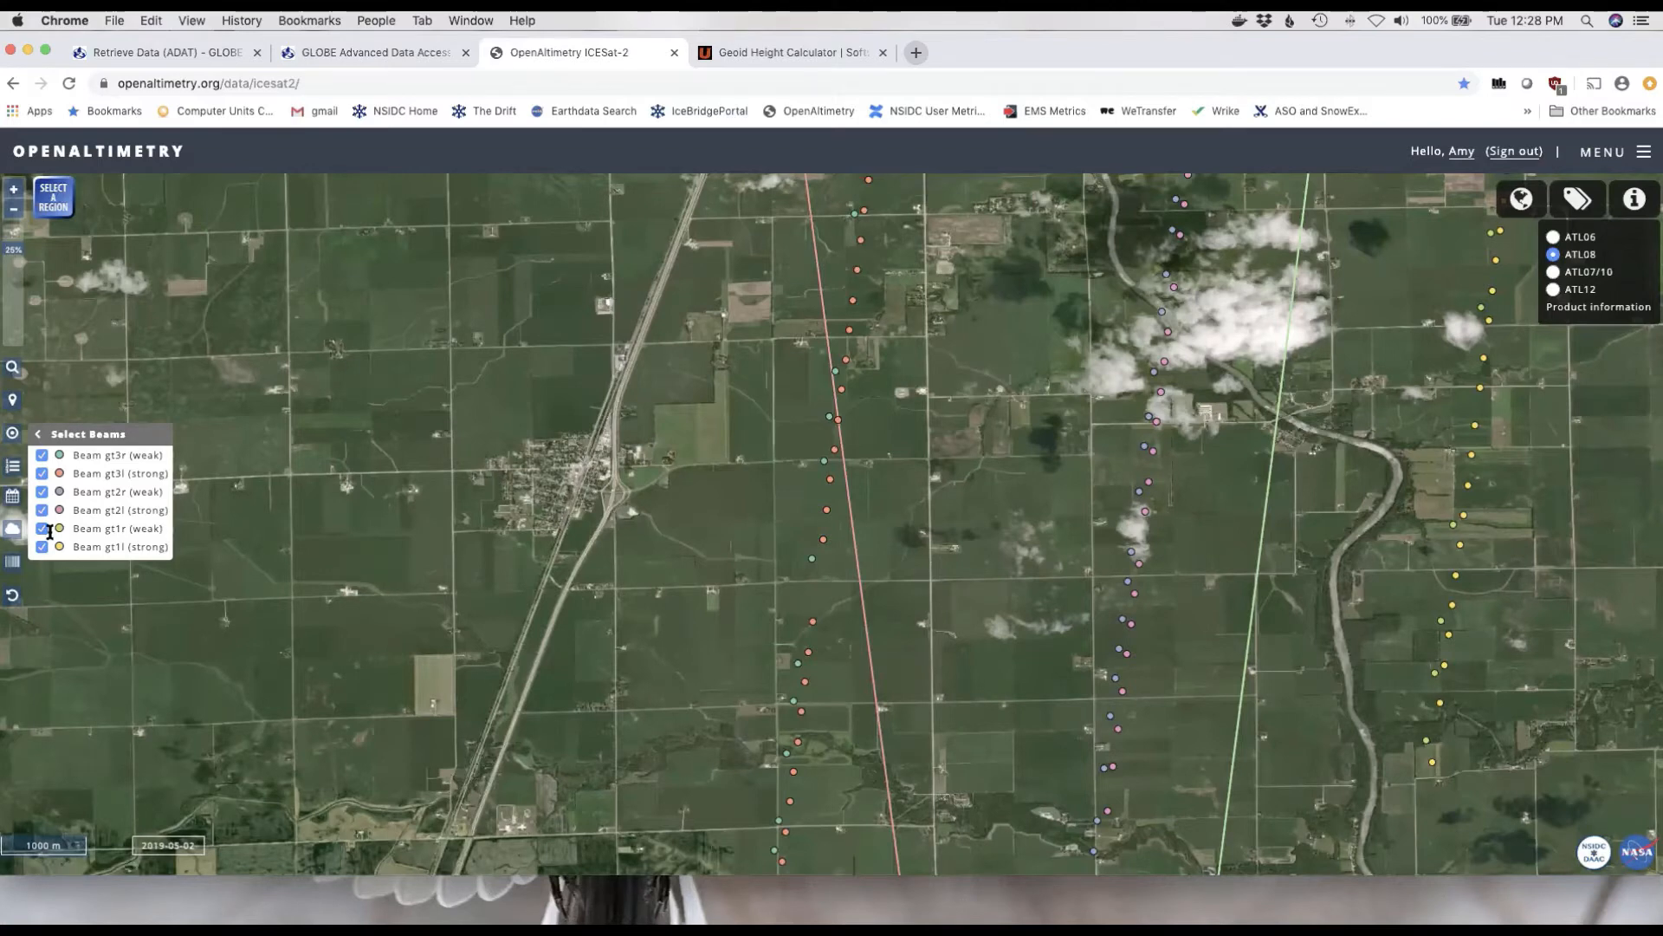
Reset the map to its global view and set the data date to April 30, 2019
click(12, 598)
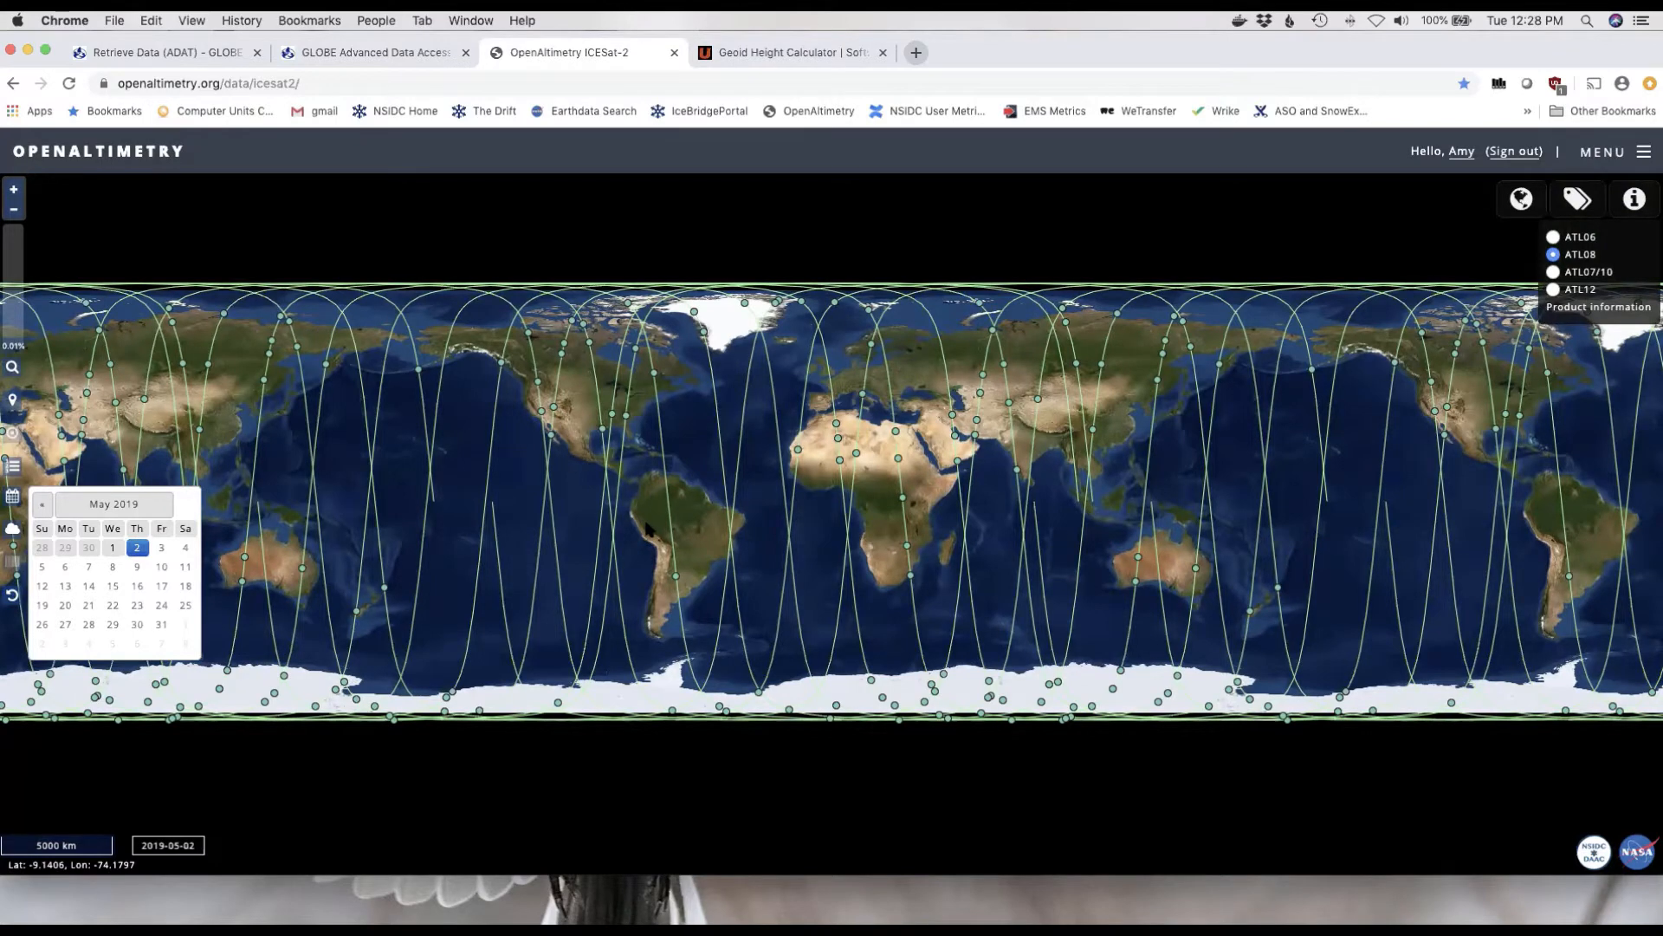
click(92, 552)
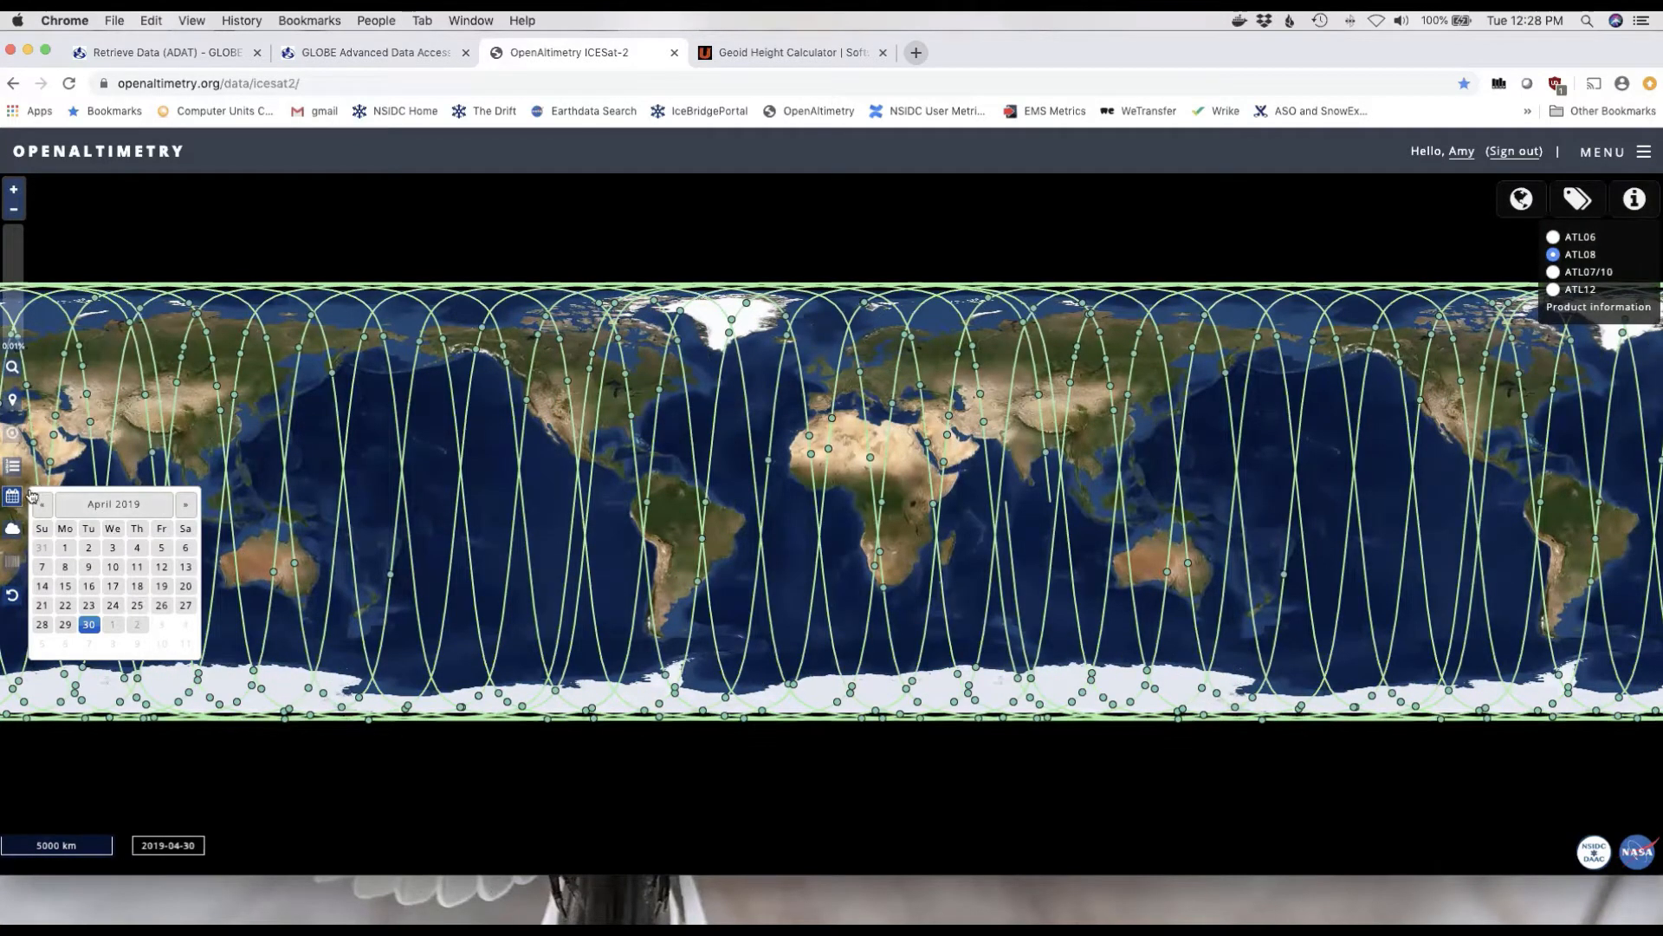
click(13, 497)
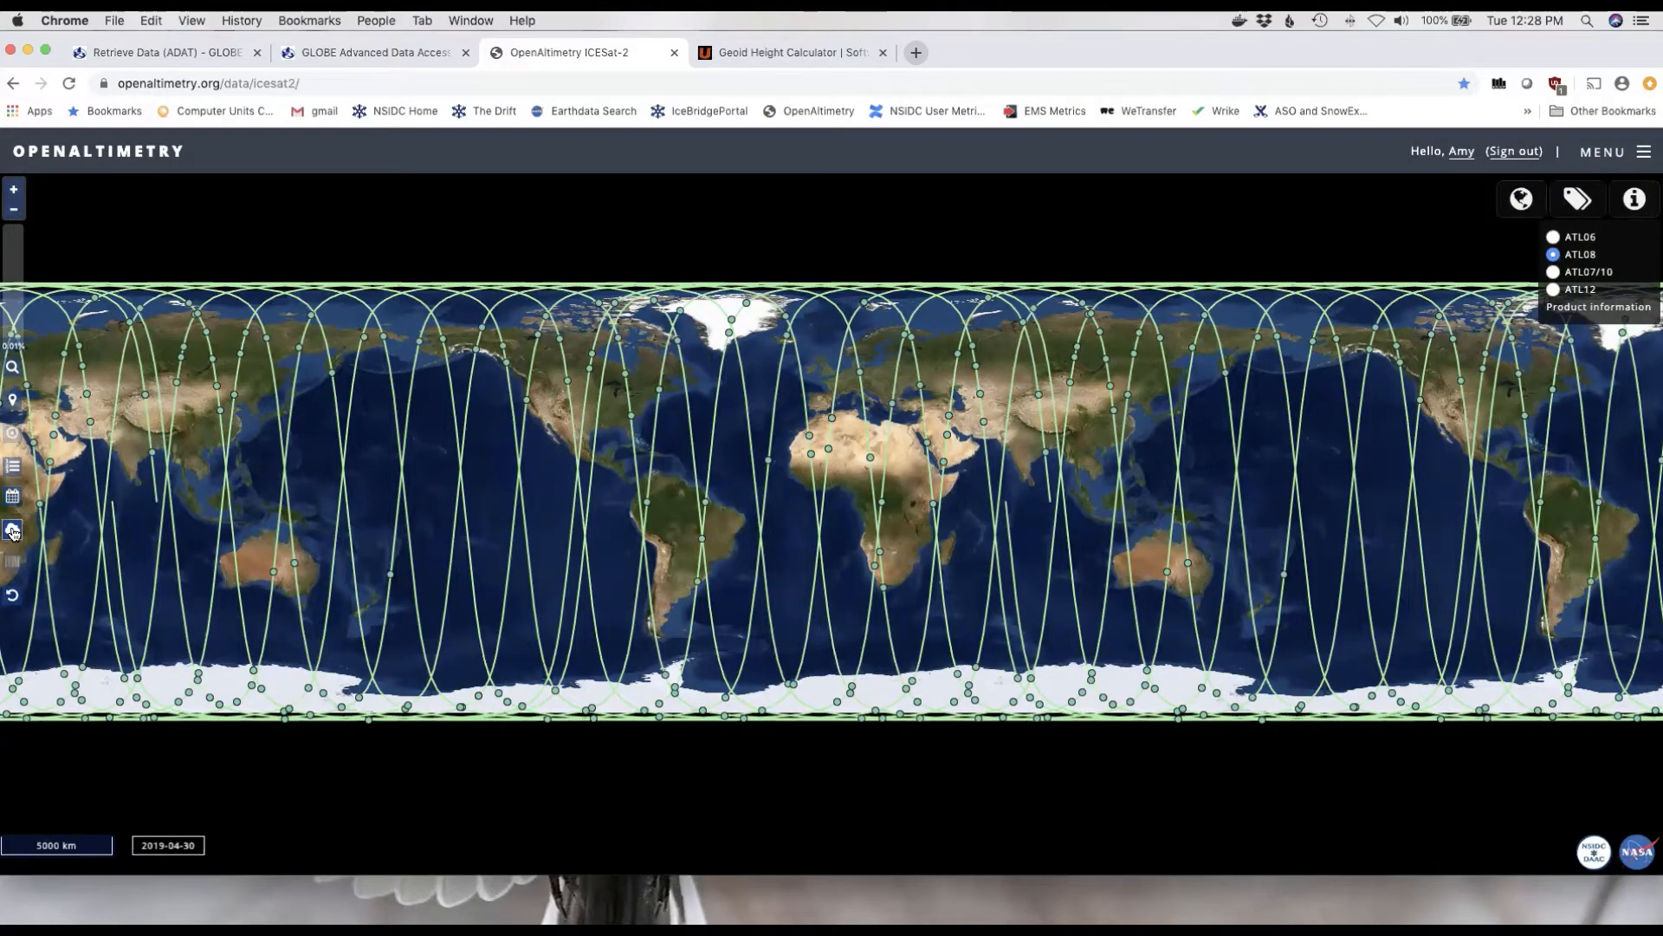
Overlay the day's cloud imagery on the map and hide the red reference ground tracks over northwestern Europe
click(13, 531)
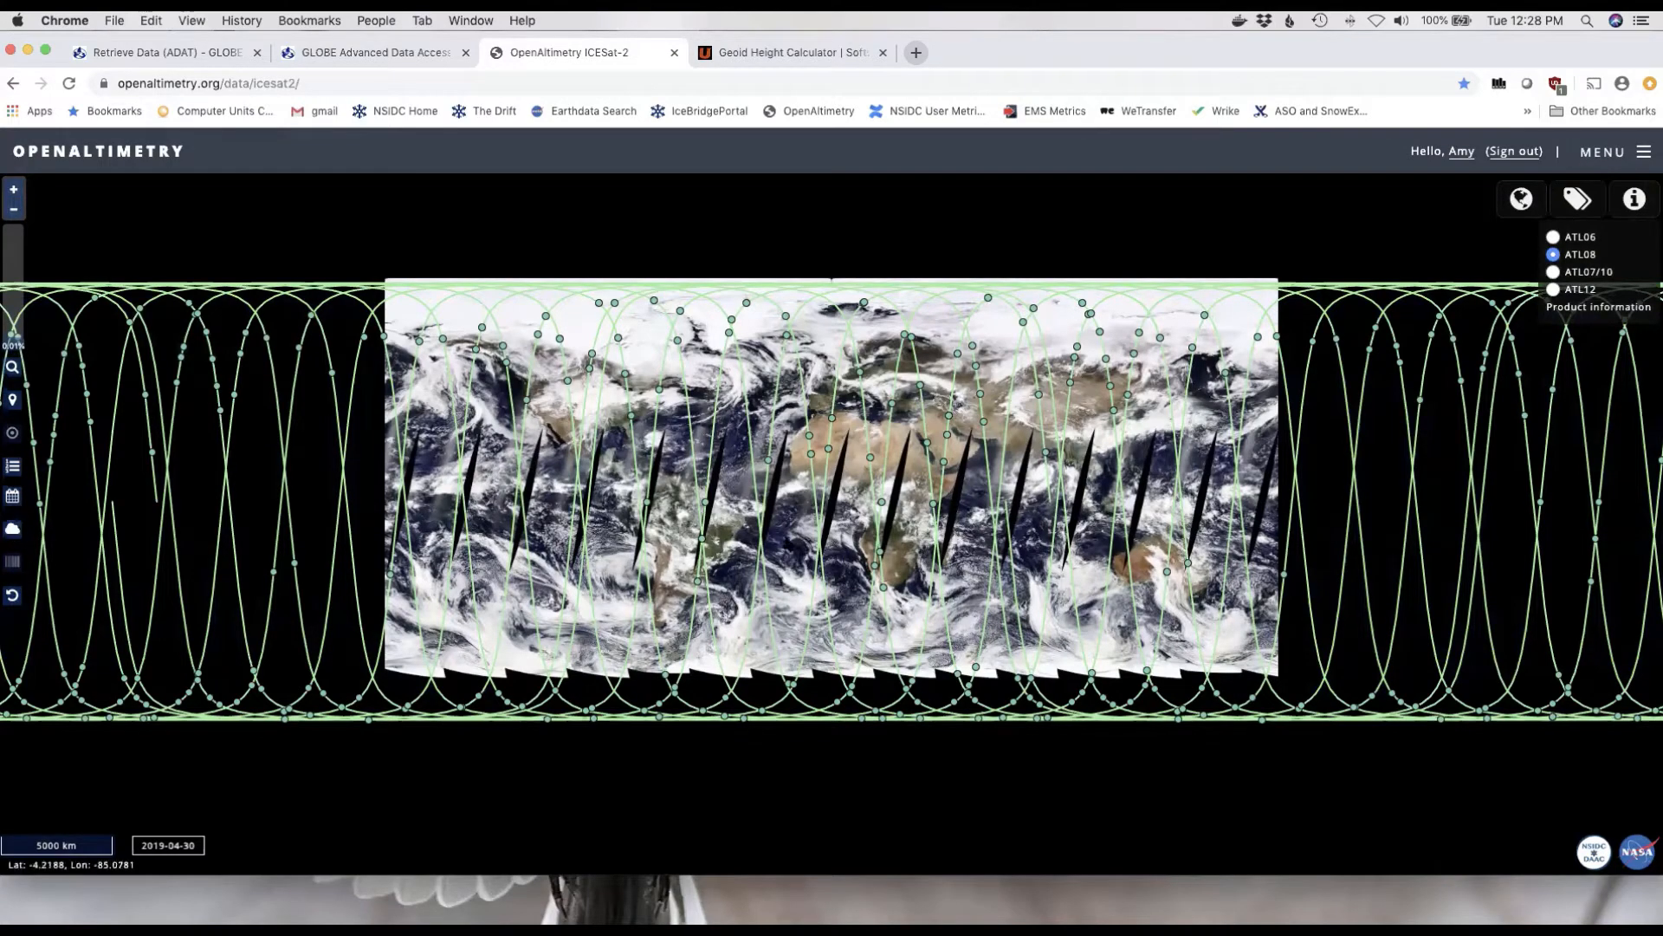
scroll(839, 372, up, 3)
scroll(716, 522, up, 2)
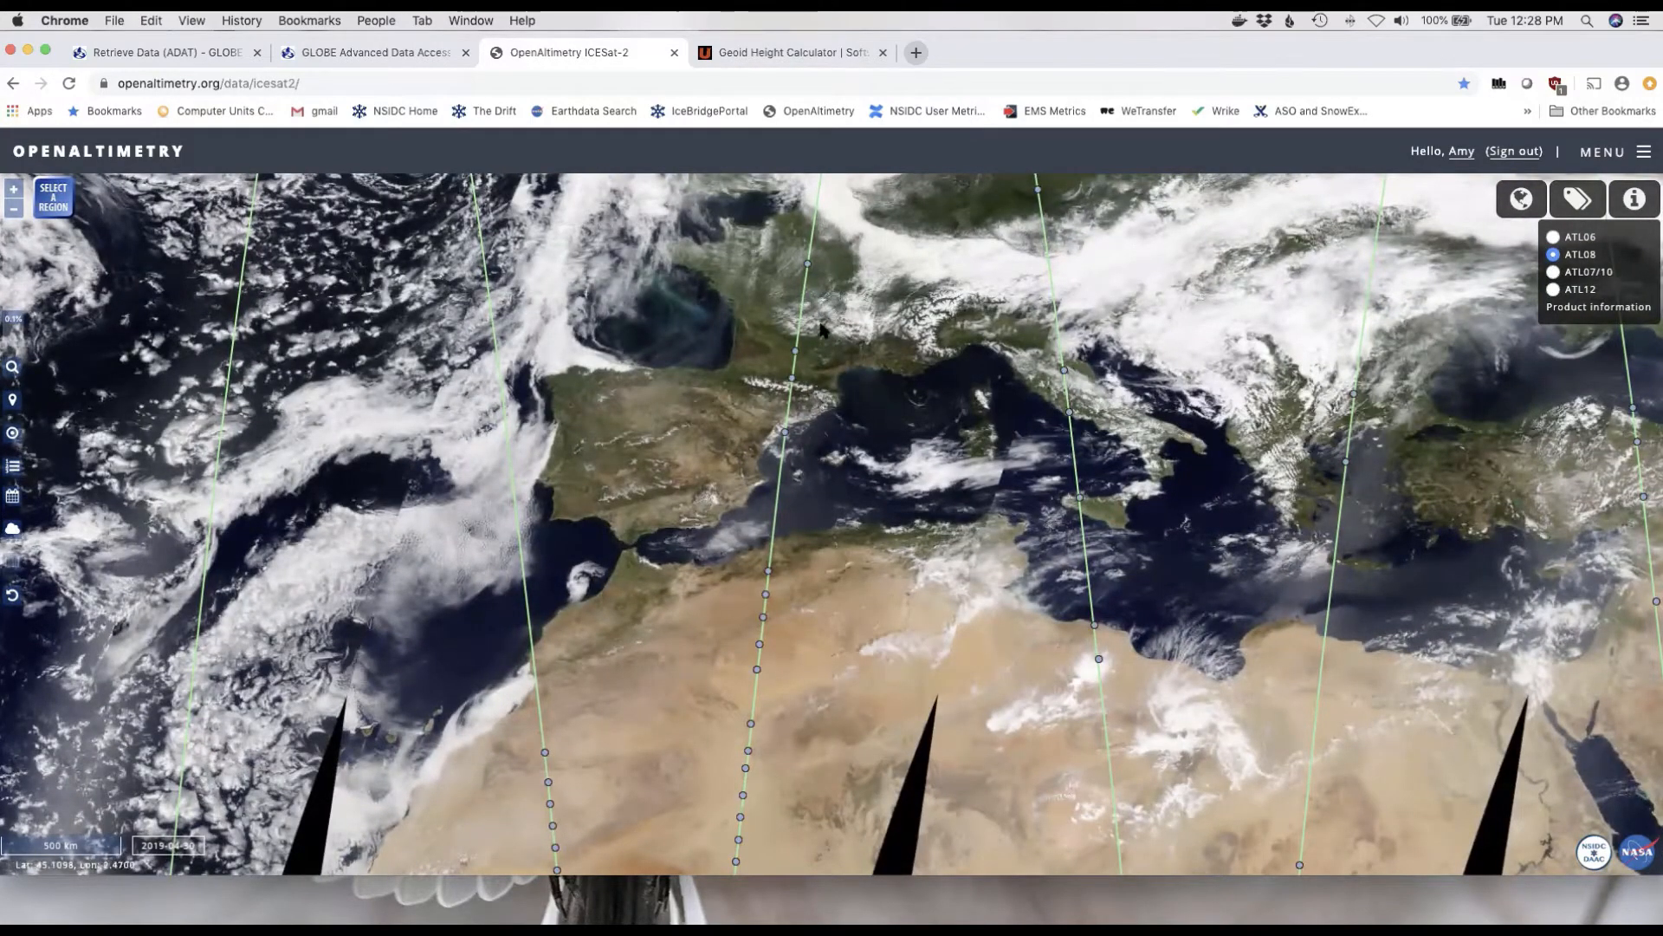
drag(819, 255, 854, 439)
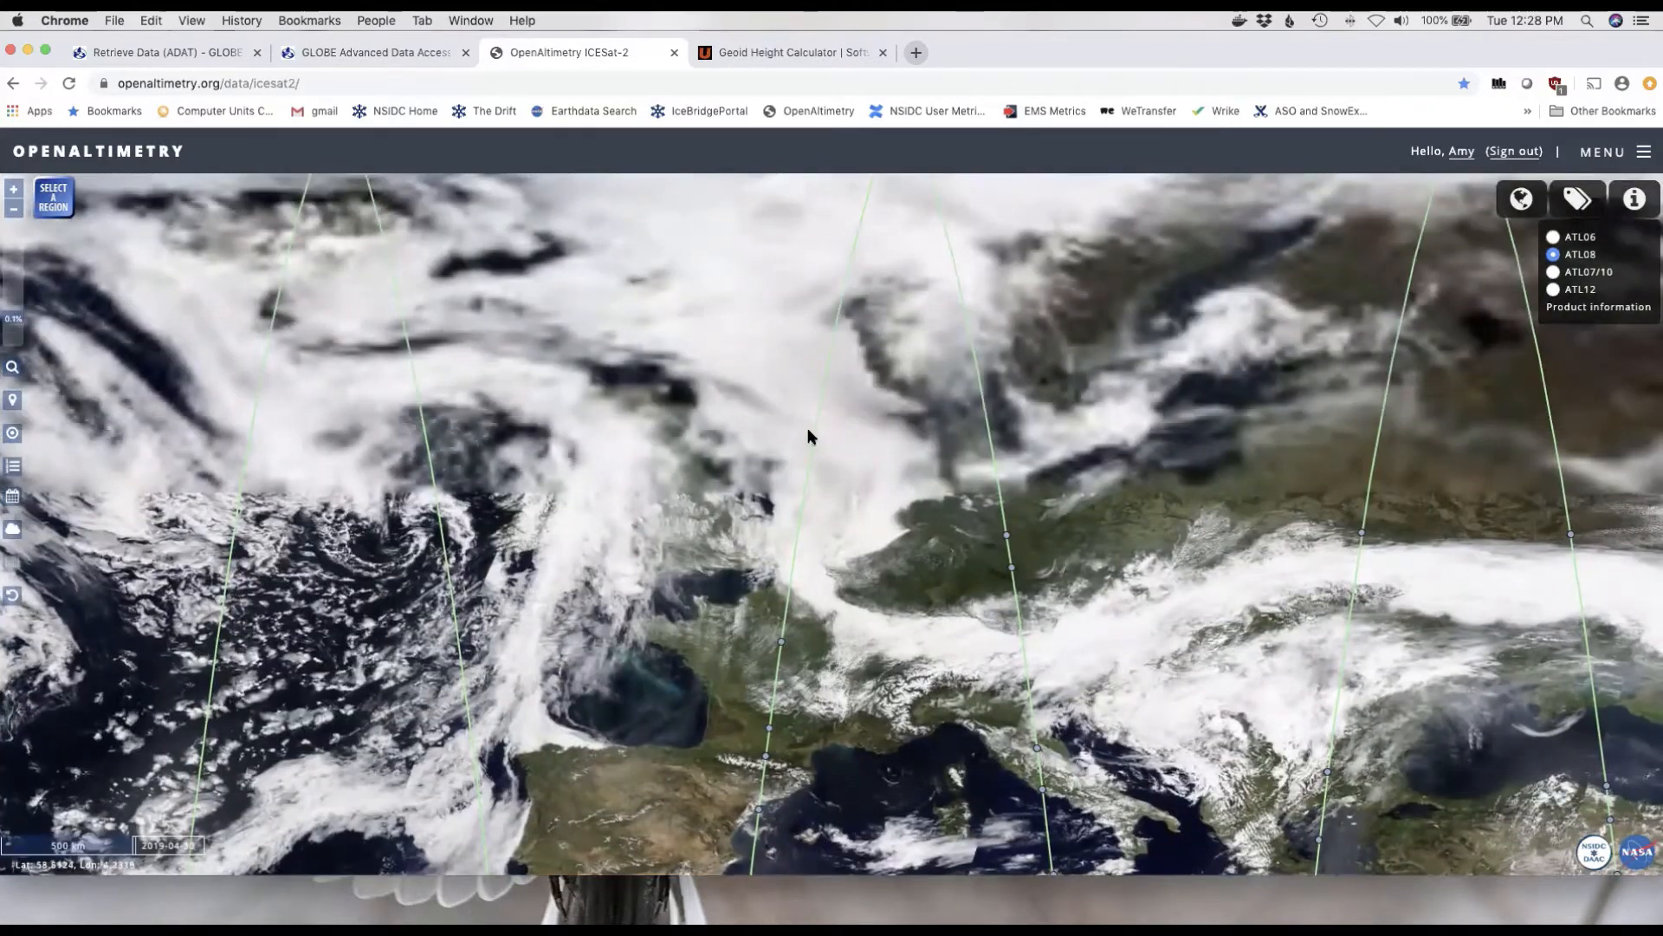
scroll(822, 414, up, 5)
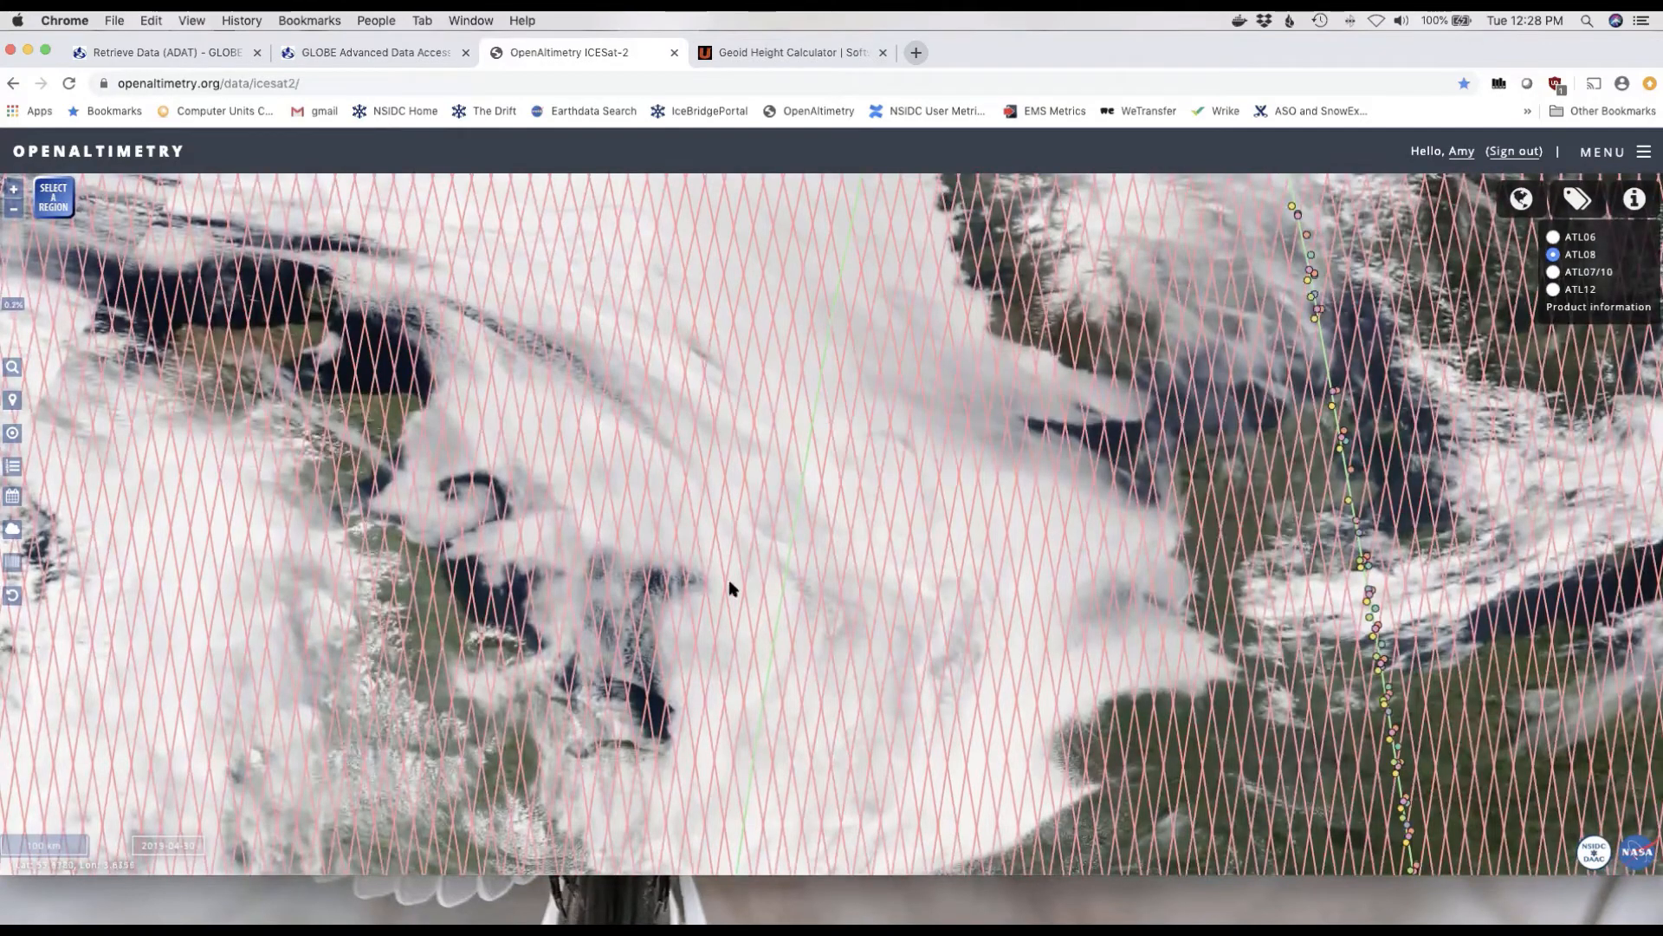
click(12, 565)
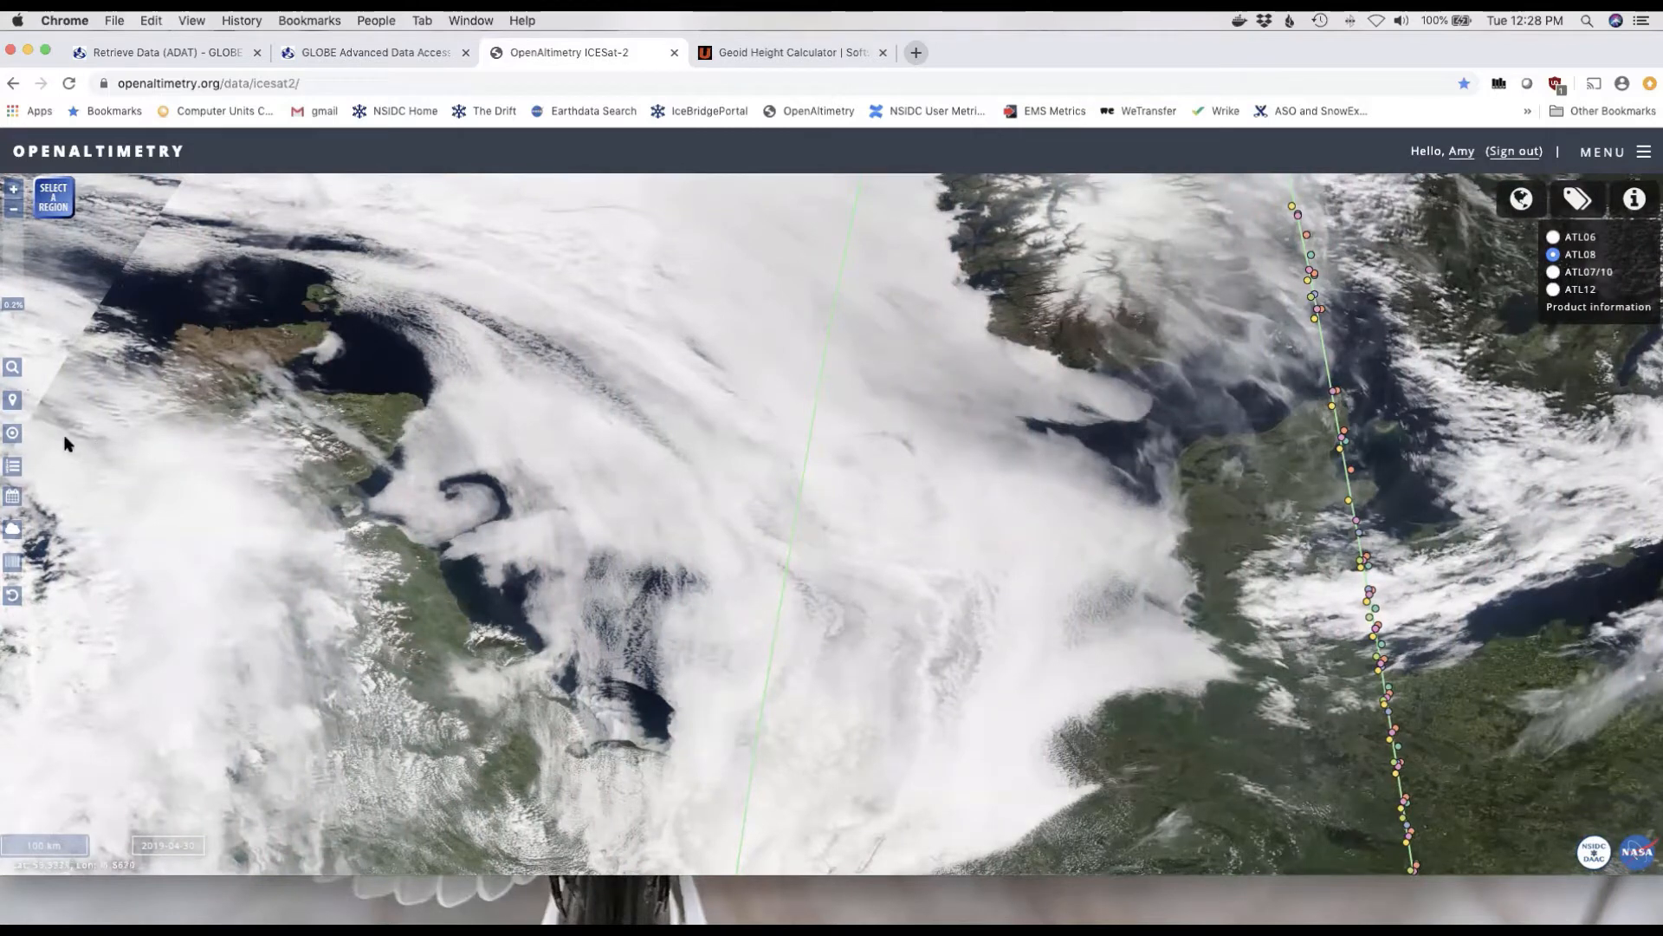
Center the map on the point at longitude -83.4358 and latitude 38.8470
click(13, 402)
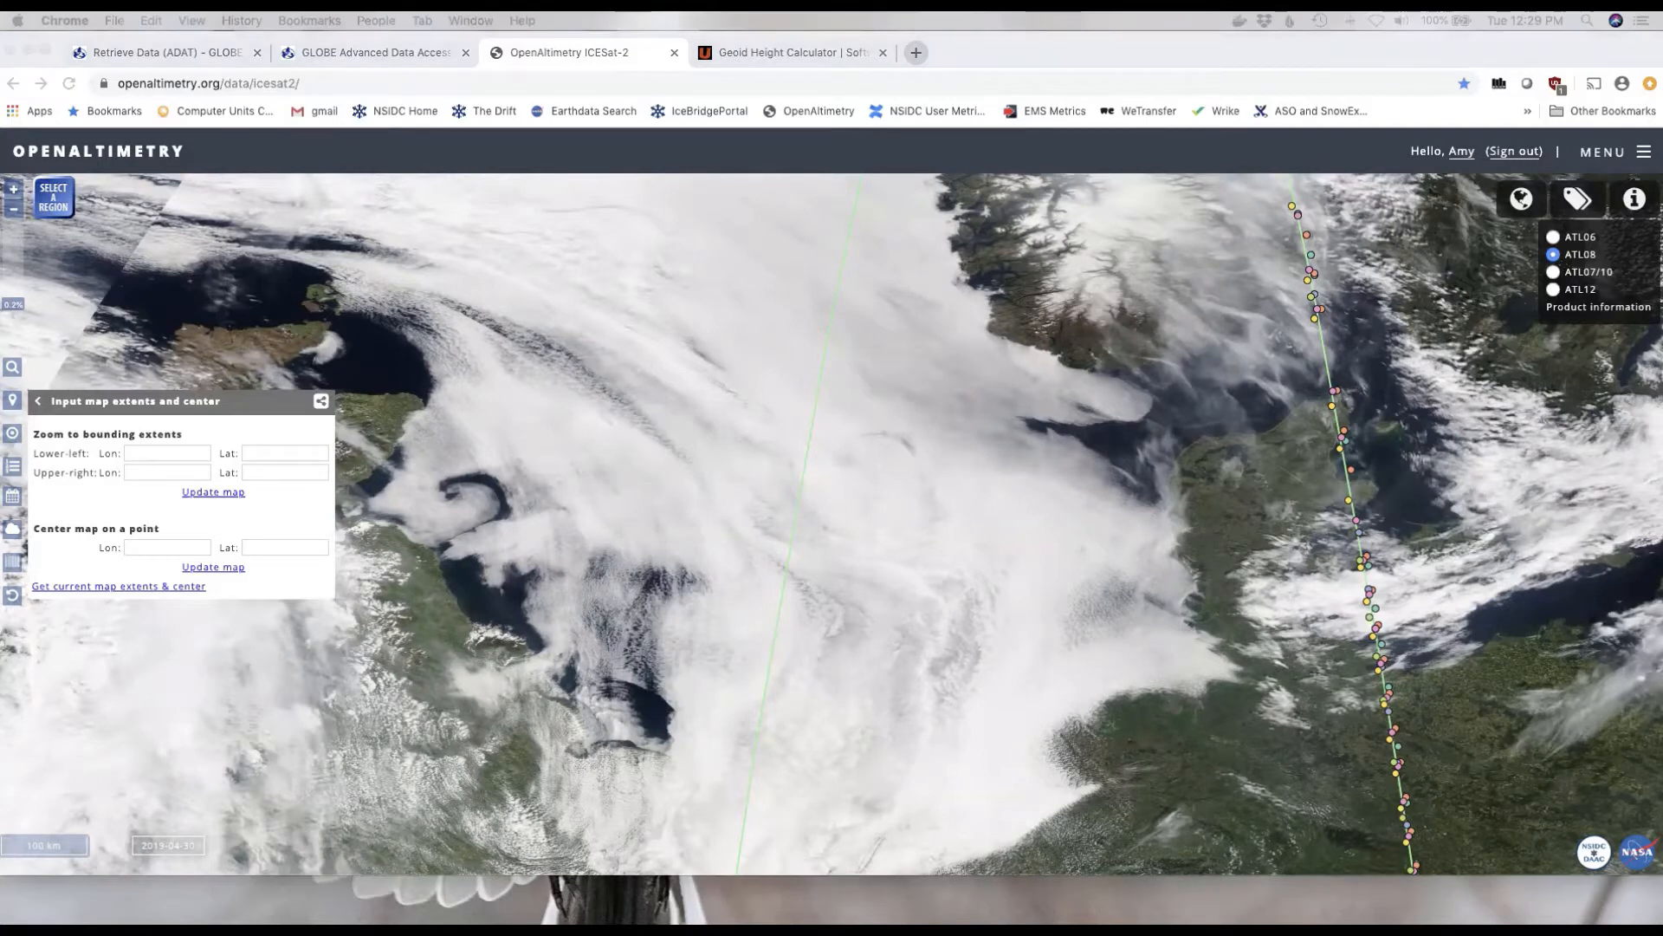
click(262, 550)
text(38.8470)
click(174, 550)
click(171, 550)
text(-)
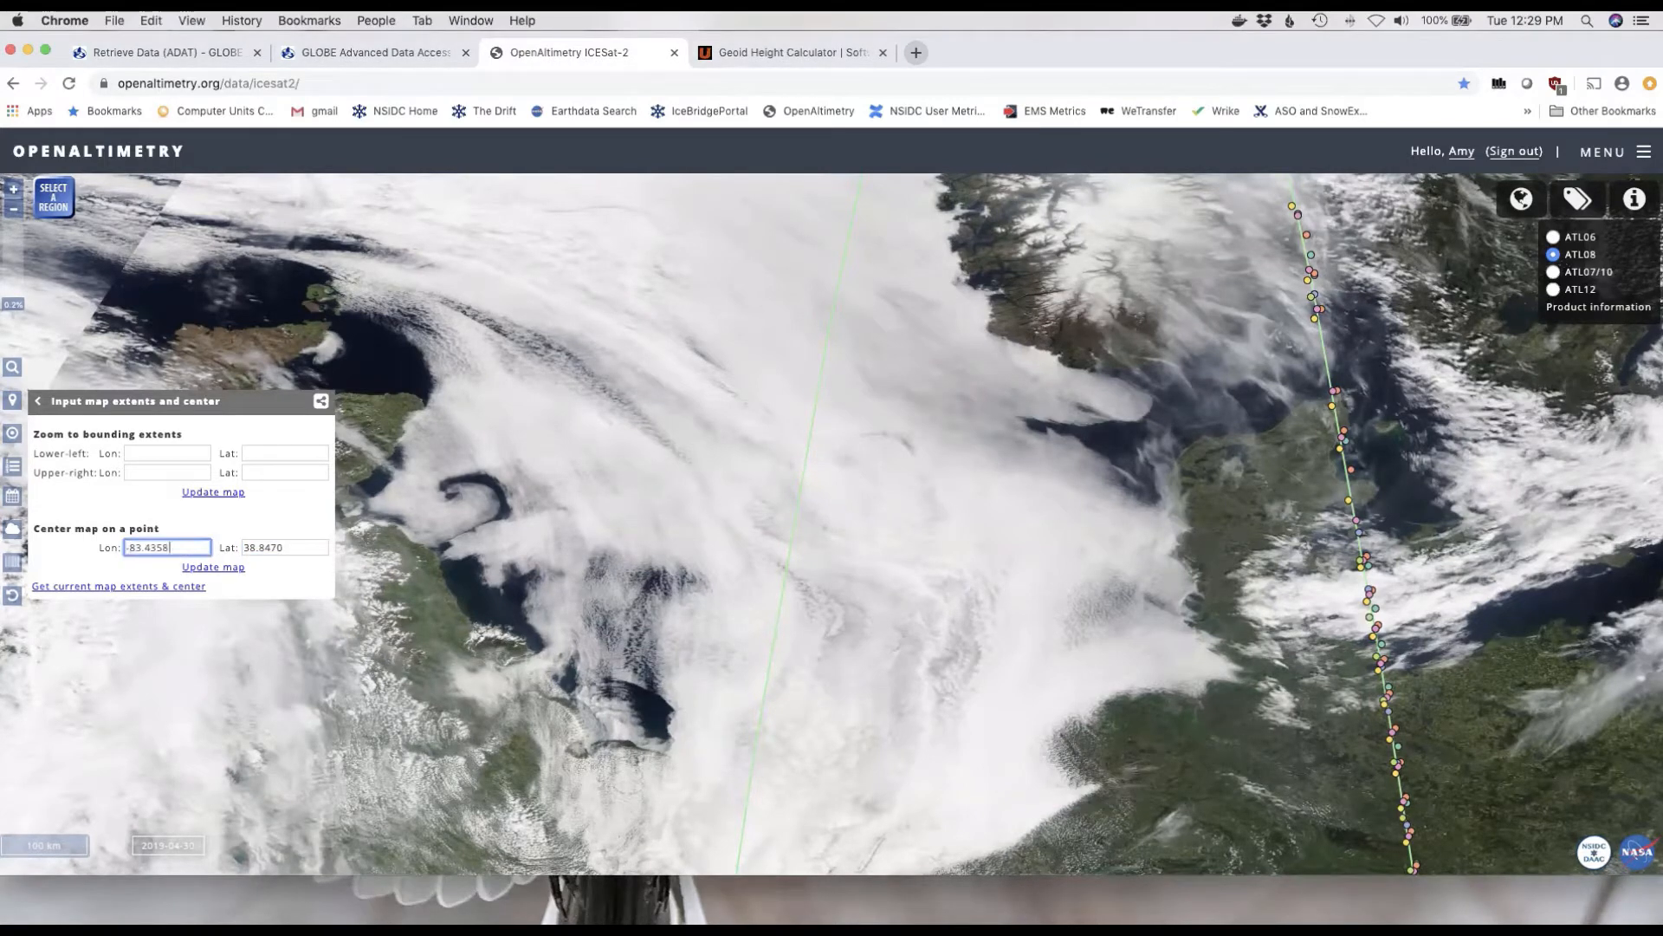
click(207, 570)
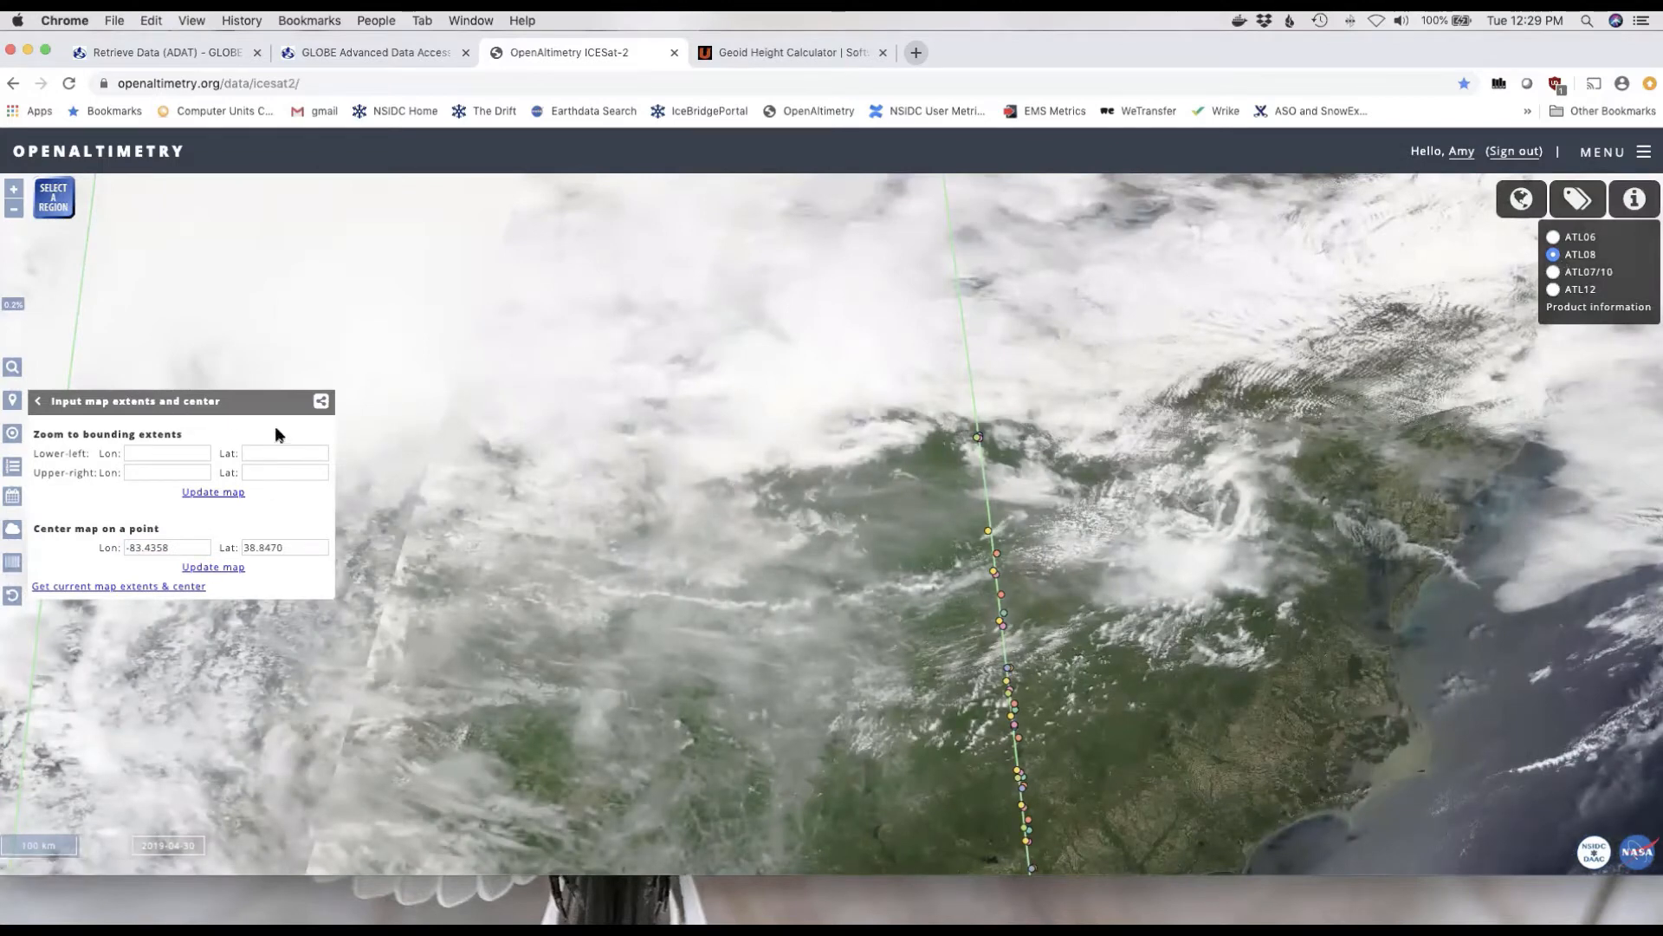
Zoom in closer with the cloud imagery shown and recenter the map on the point already entered
click(13, 404)
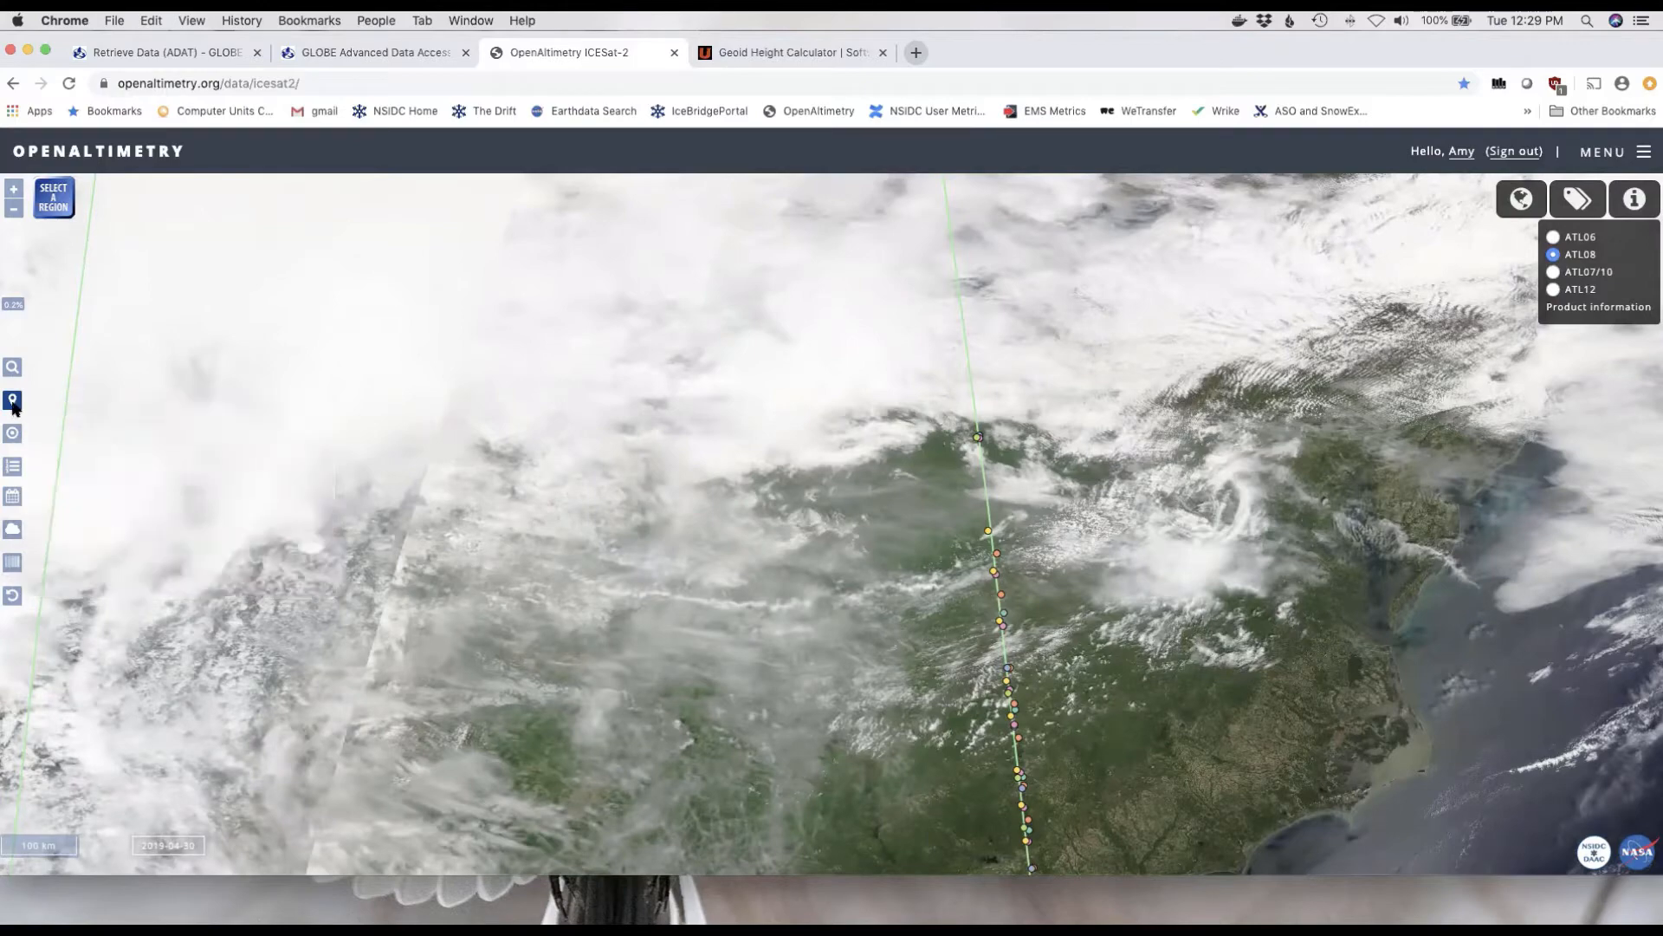
click(14, 191)
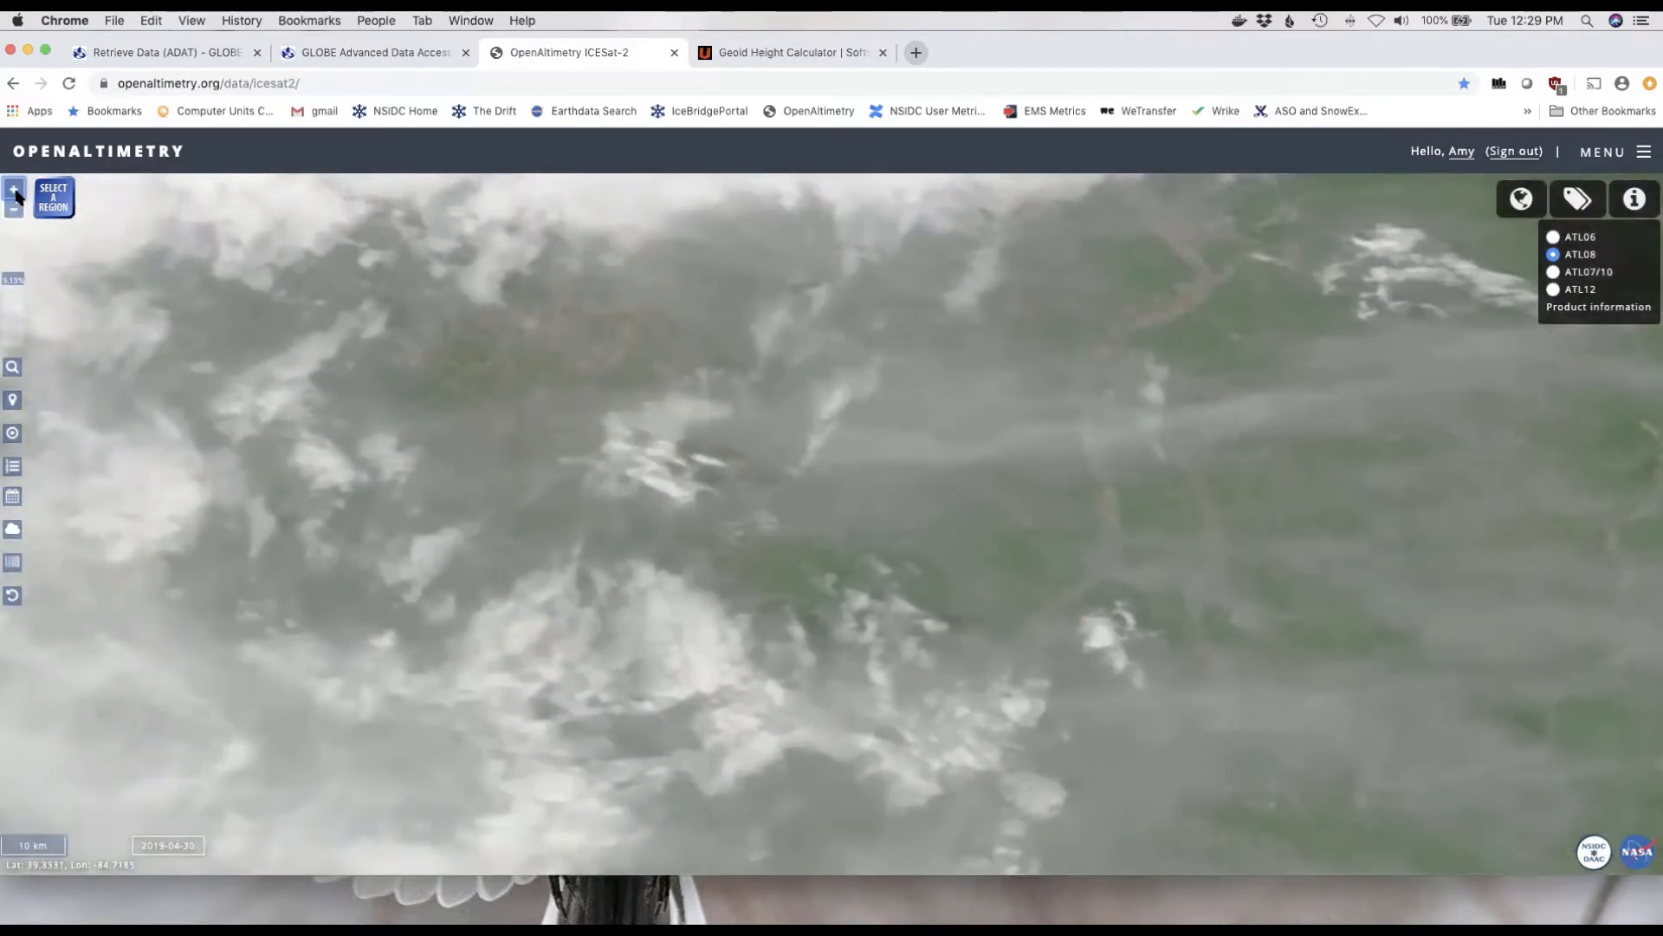
click(15, 193)
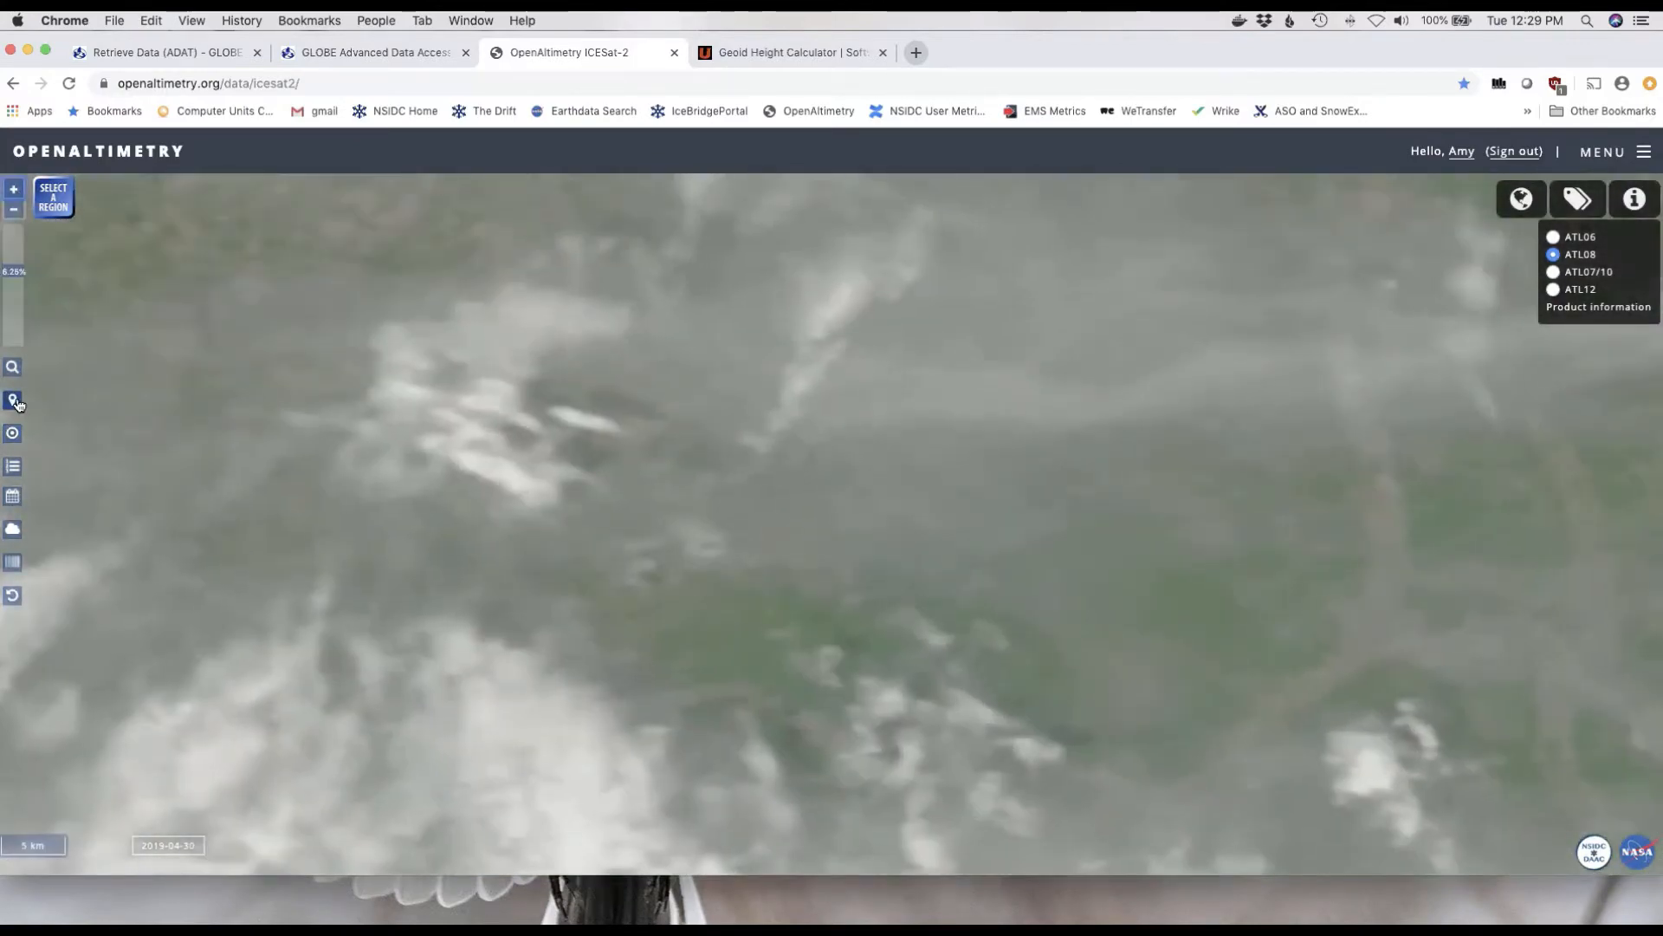
click(12, 399)
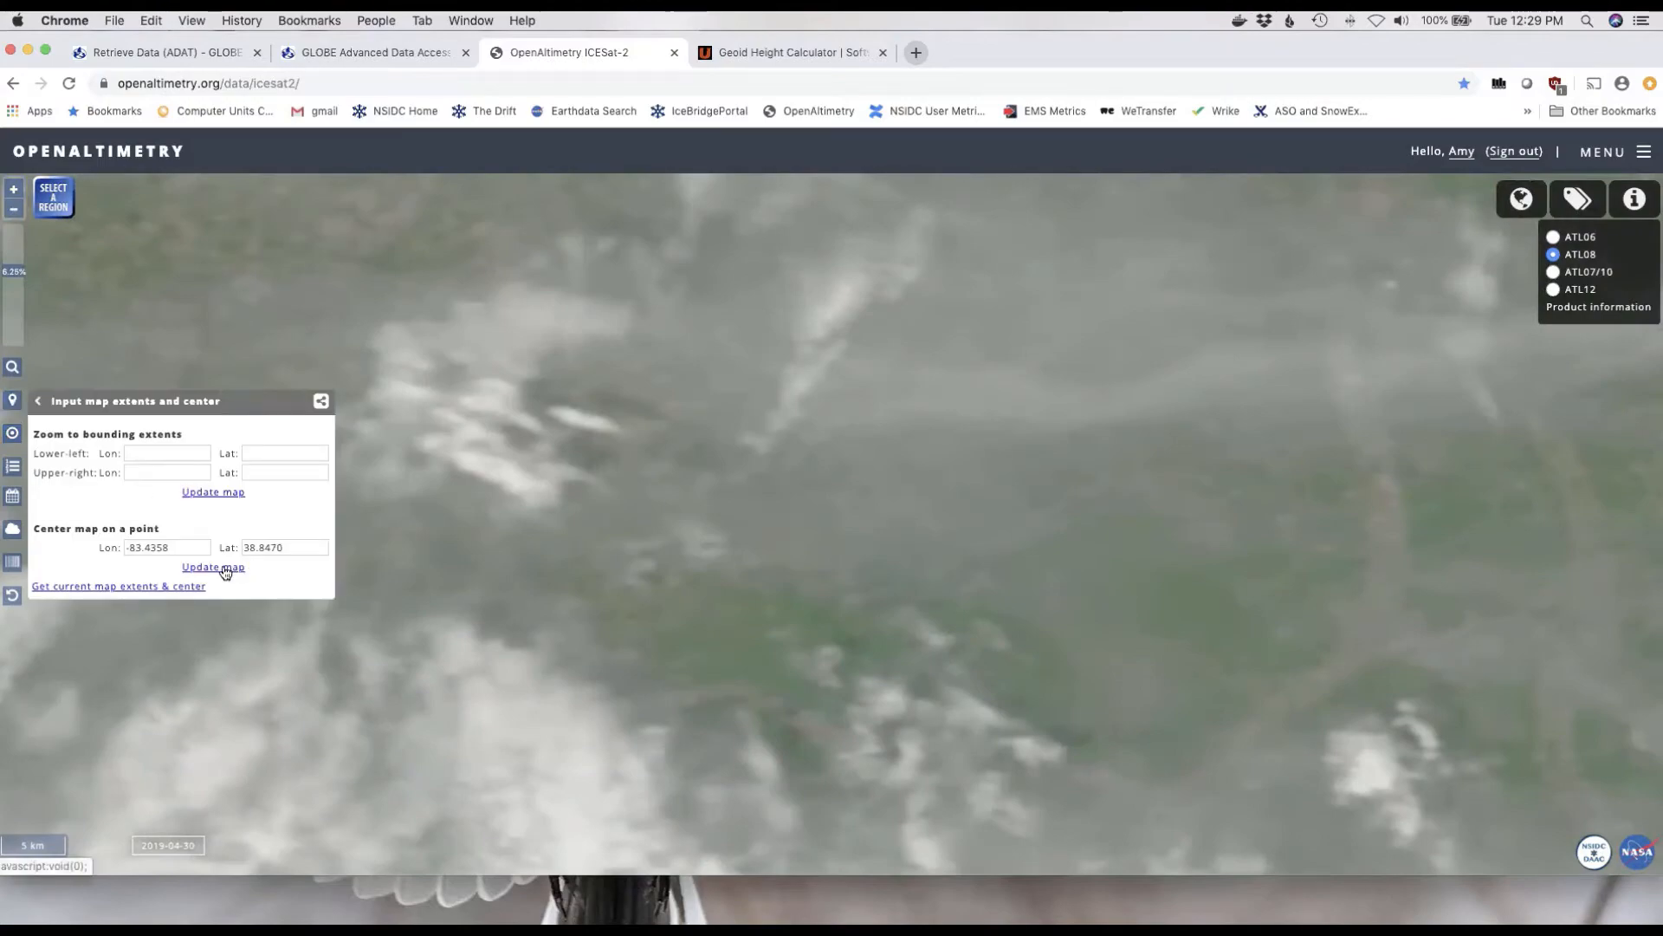
click(218, 567)
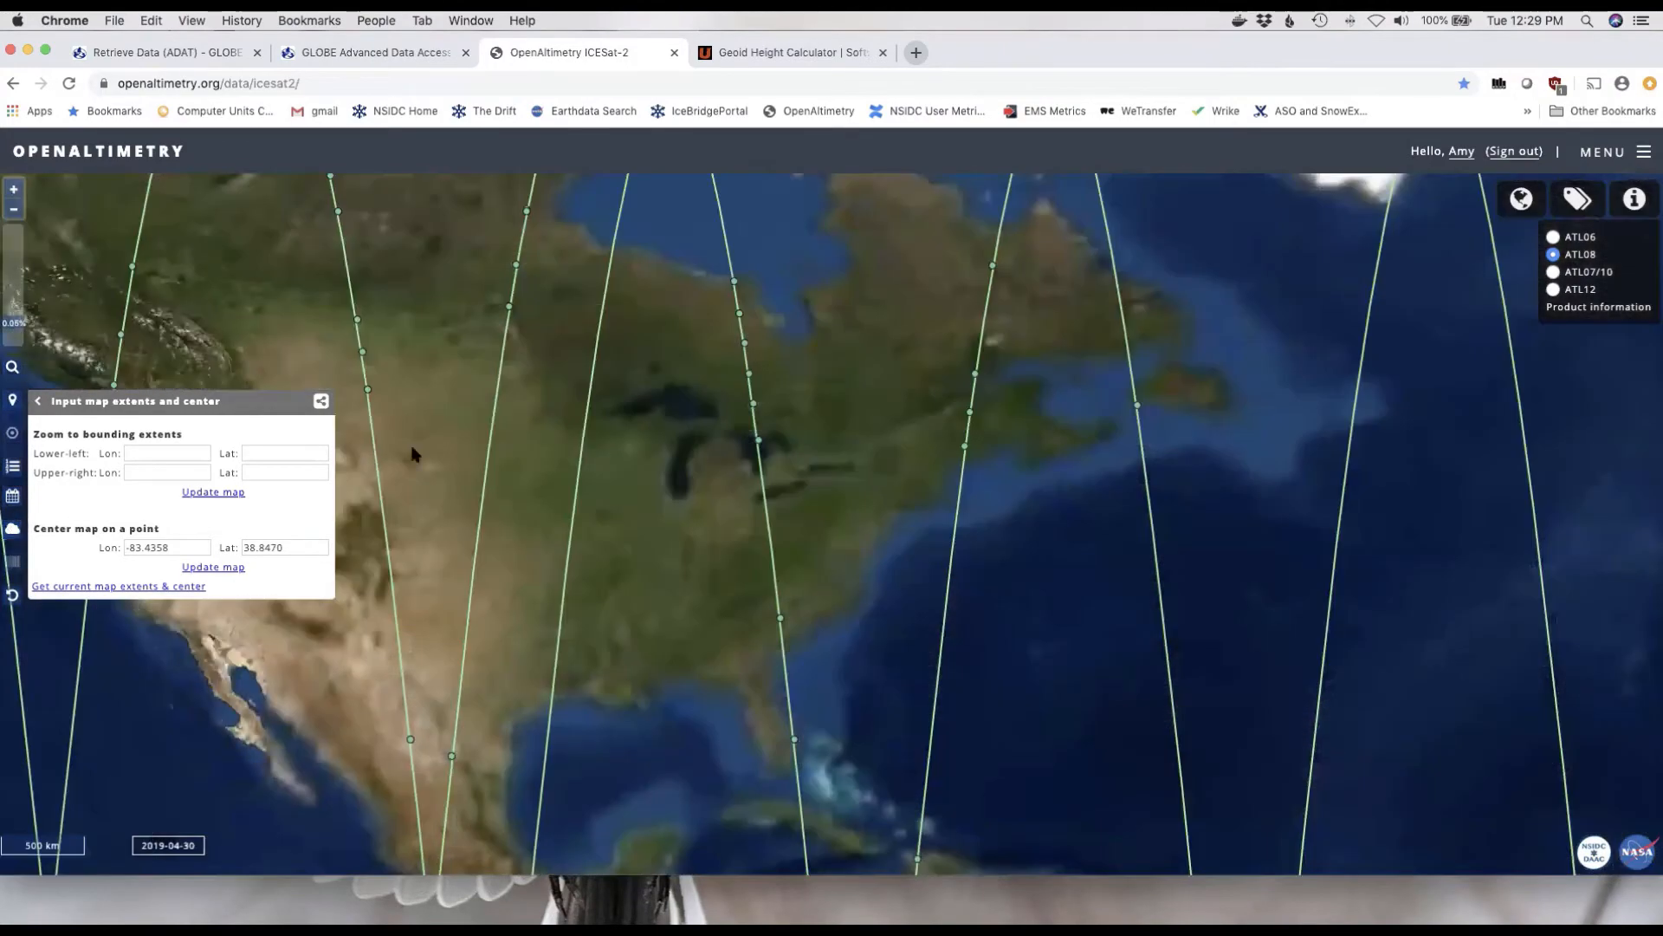
Recenter the base map on the entered coordinates and zoom in to the 5 km scale around them
click(193, 567)
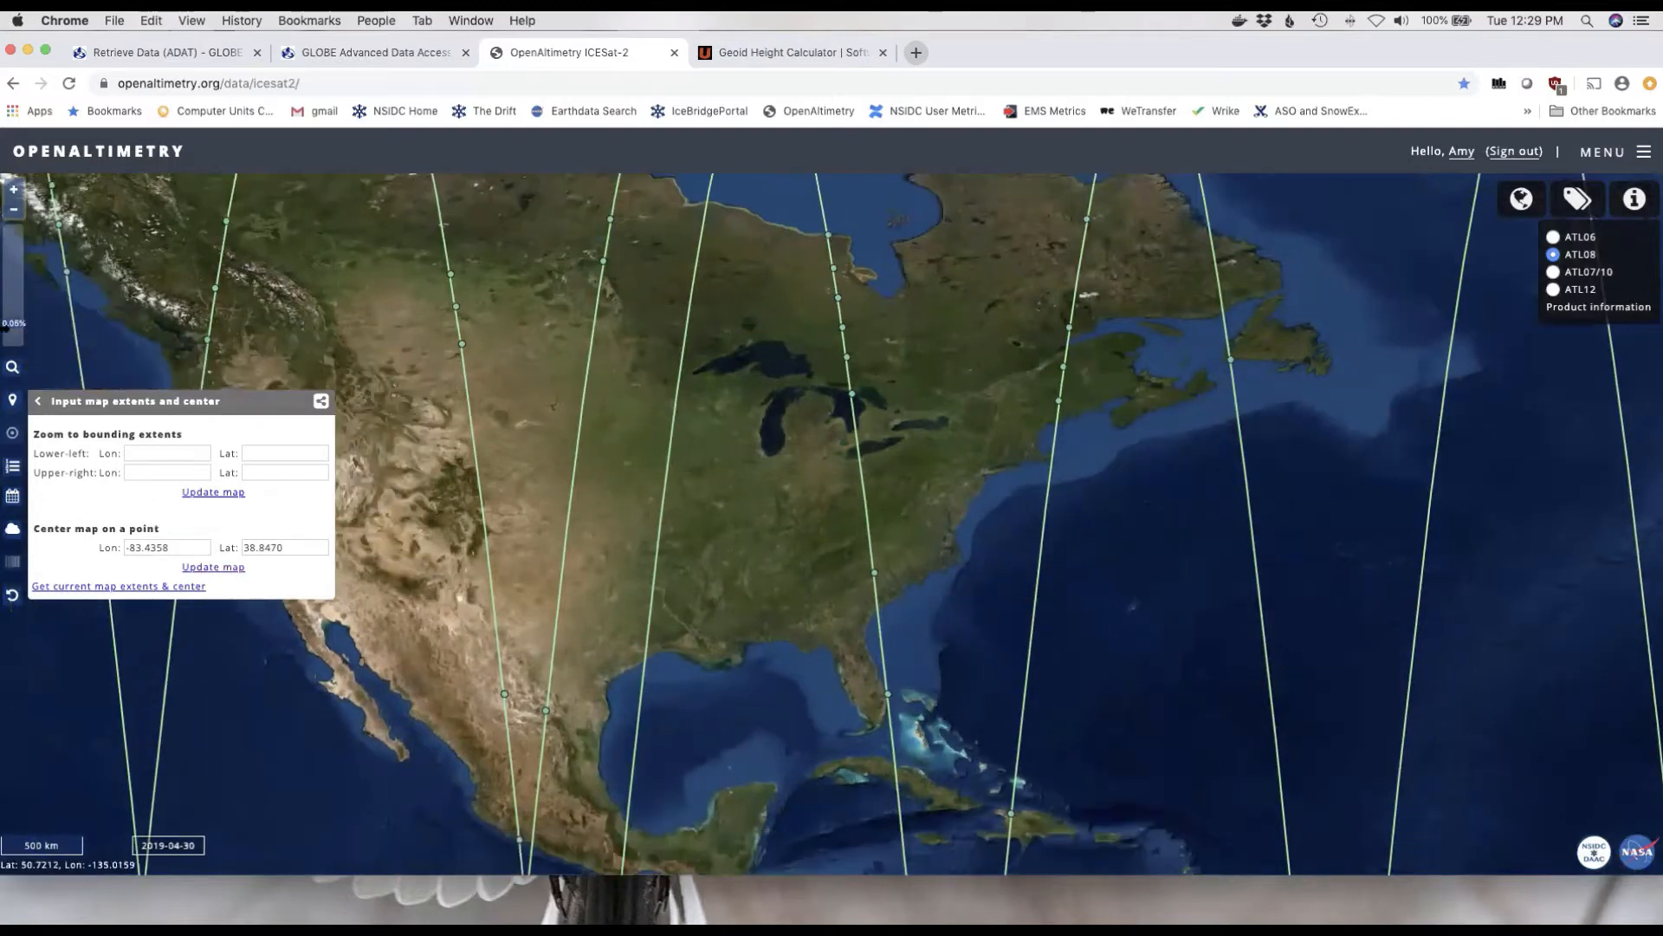
click(13, 191)
click(13, 190)
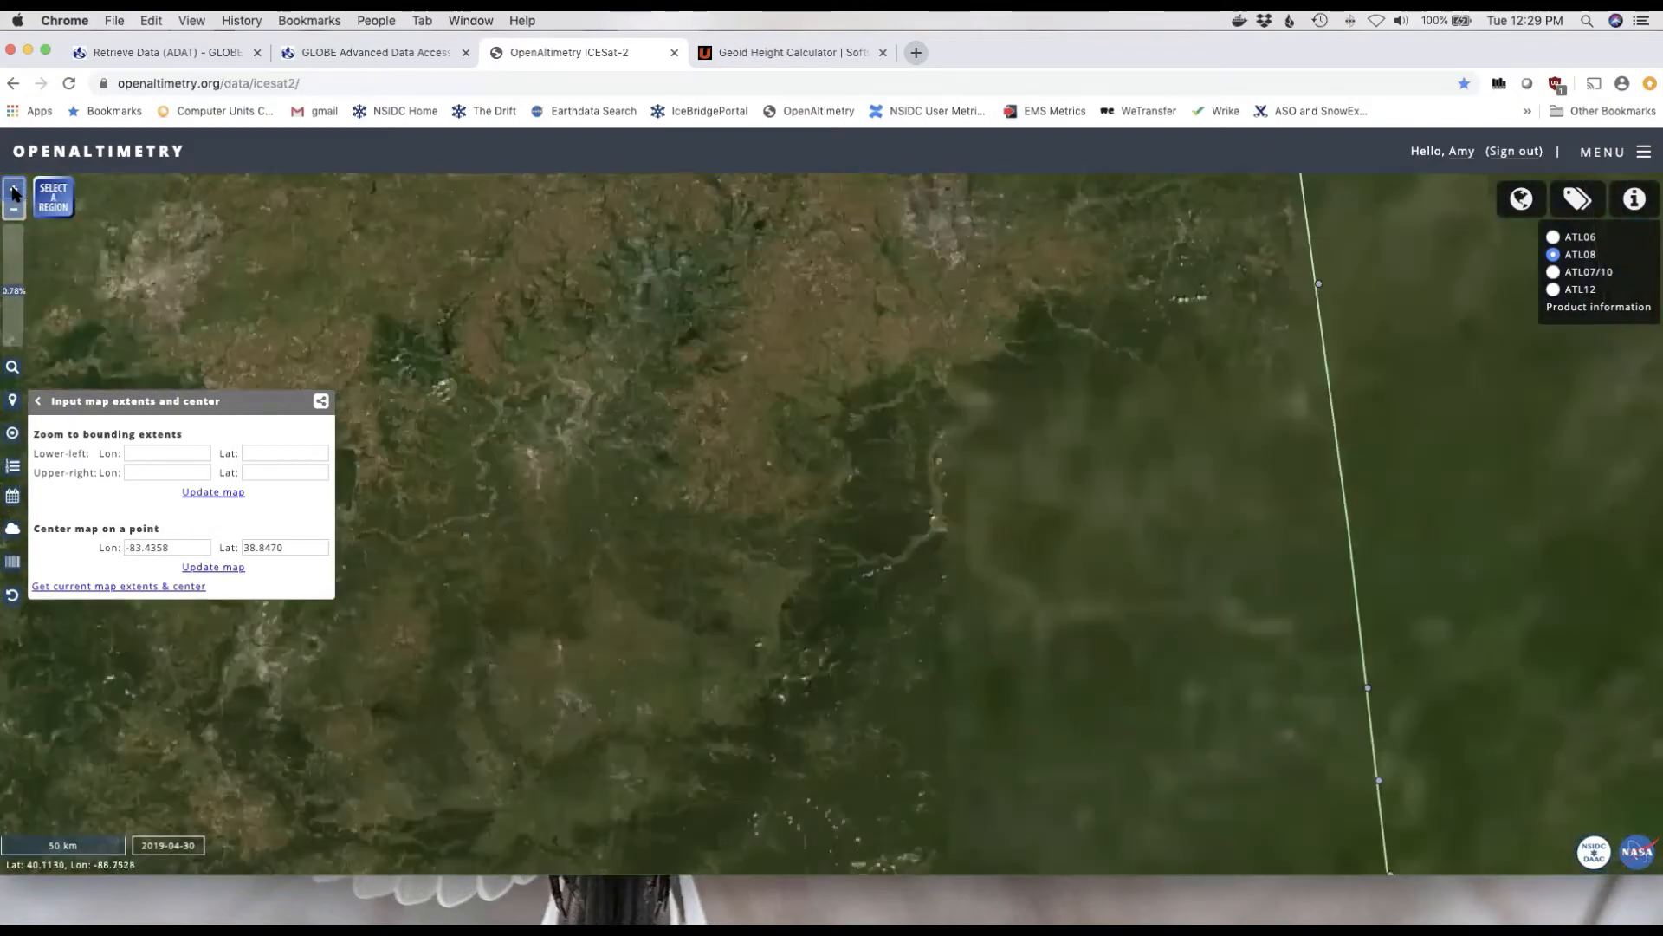
click(13, 191)
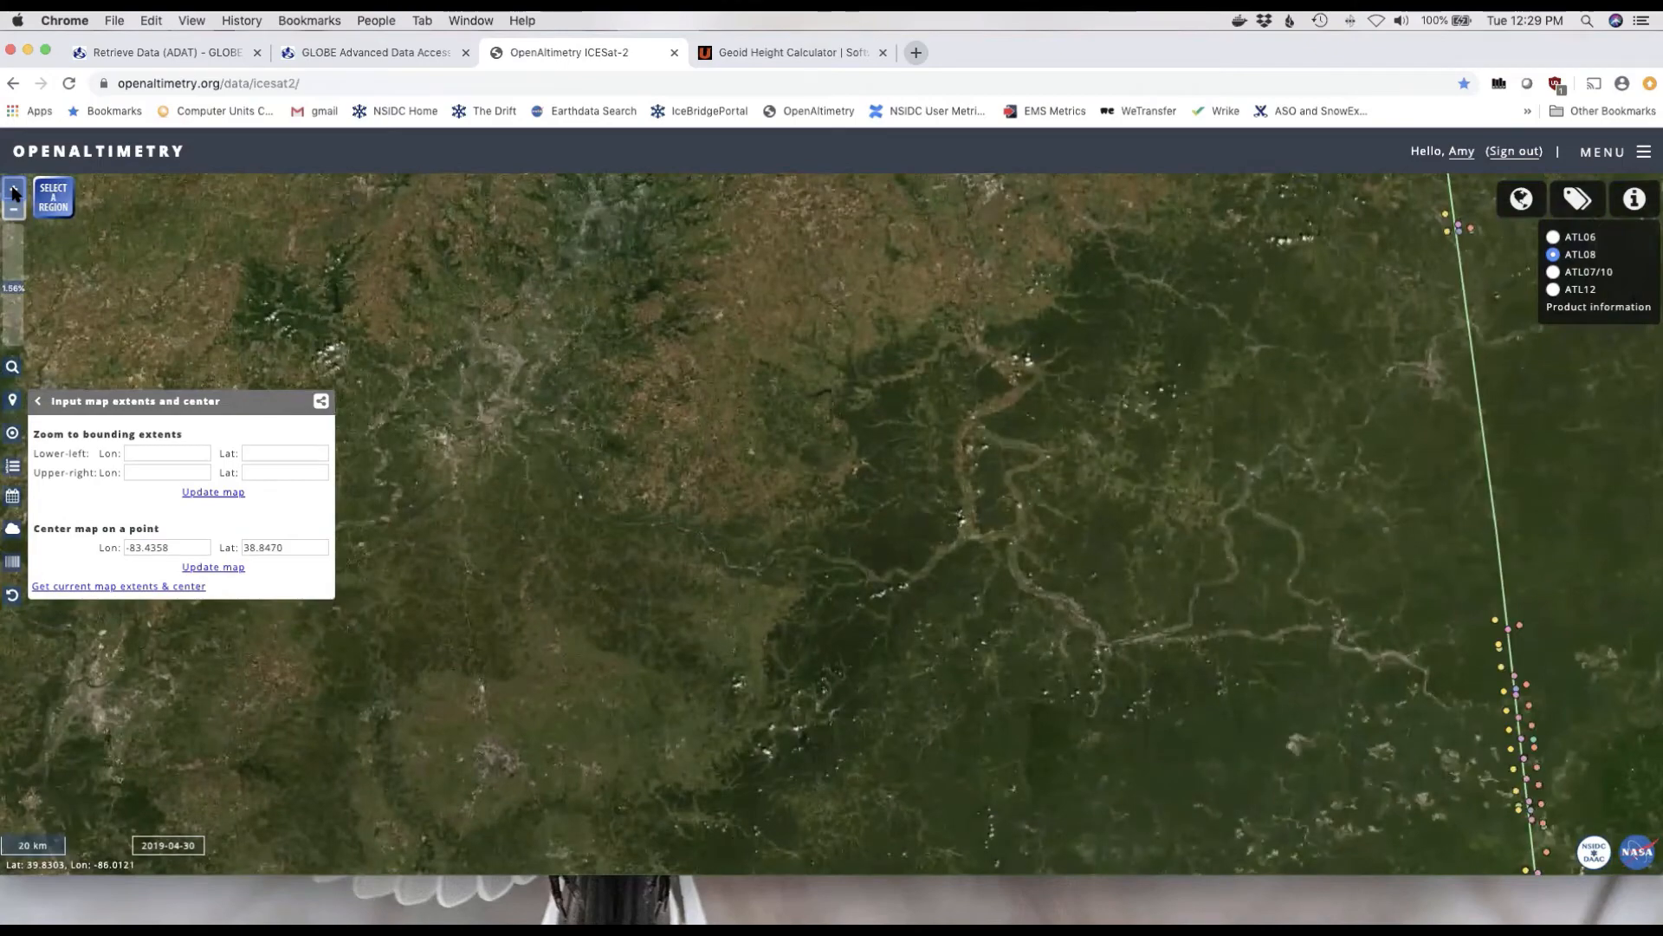
click(14, 192)
click(14, 192)
click(14, 191)
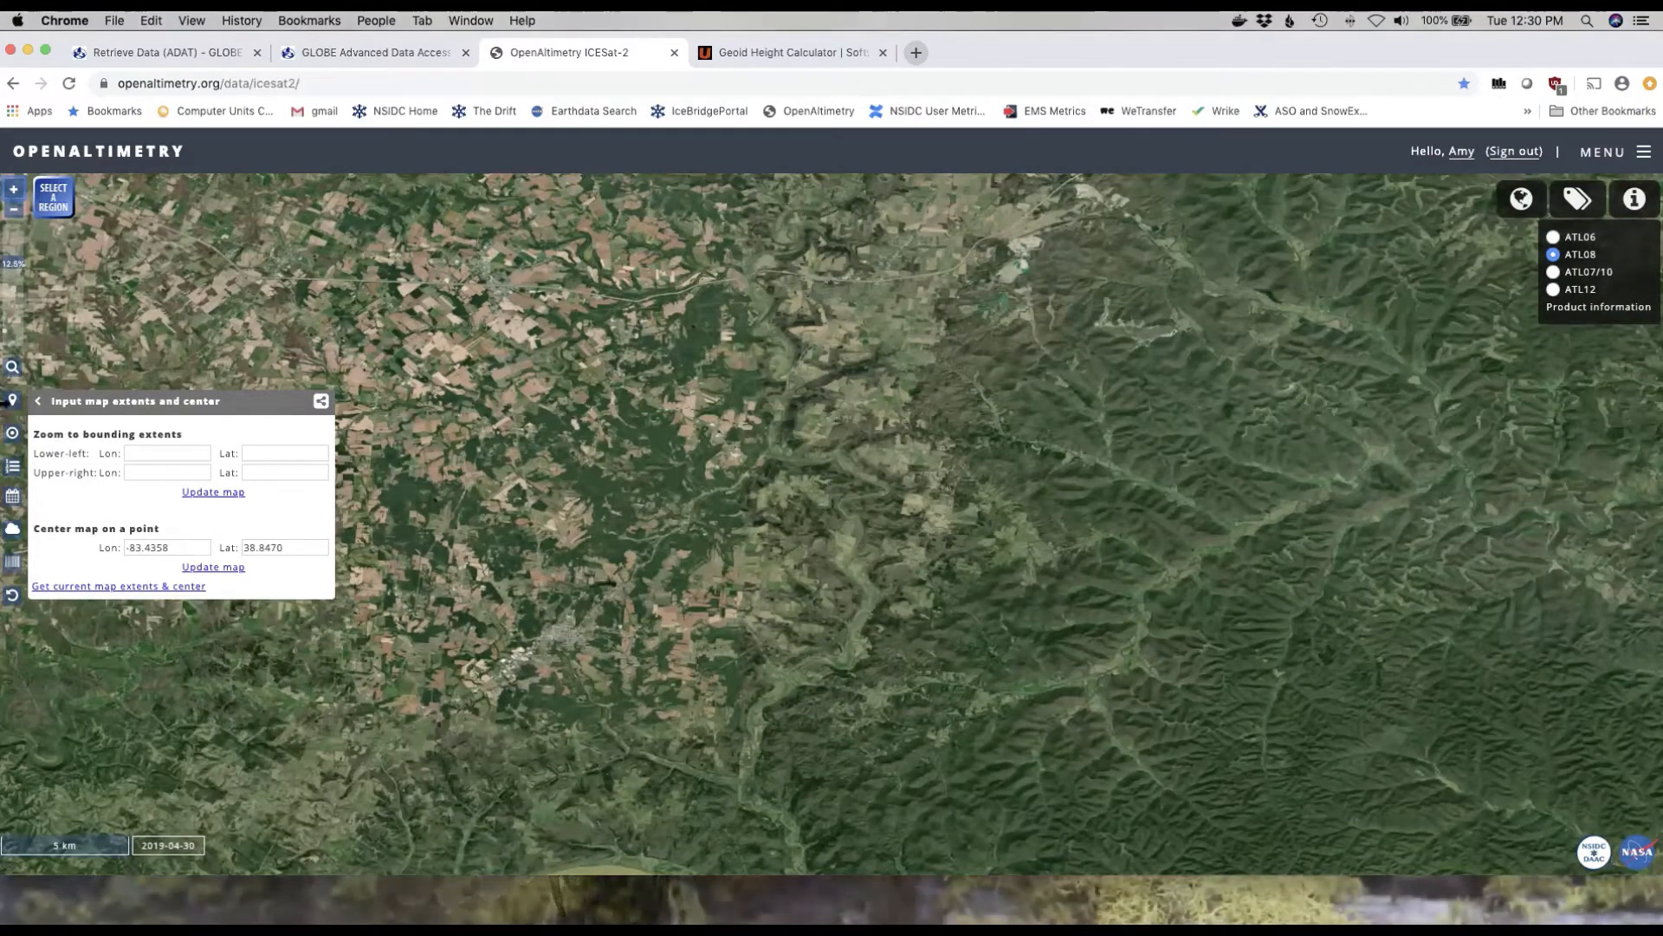
Close the map center settings and display the reference ground tracks around the centered point
click(9, 403)
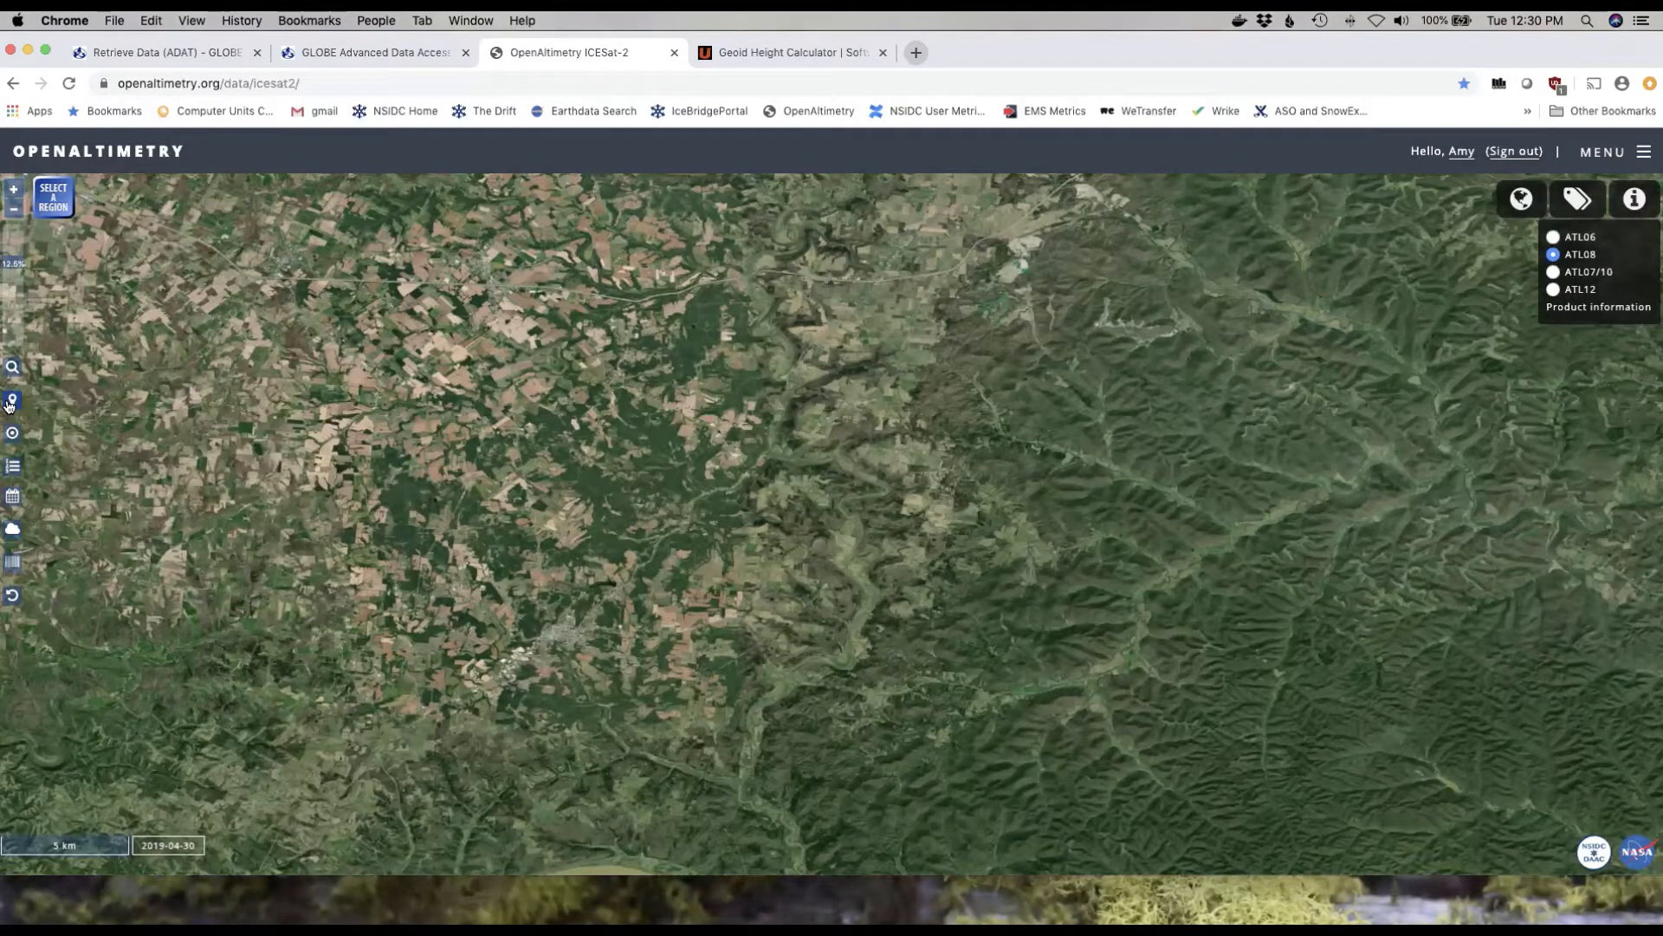
click(12, 565)
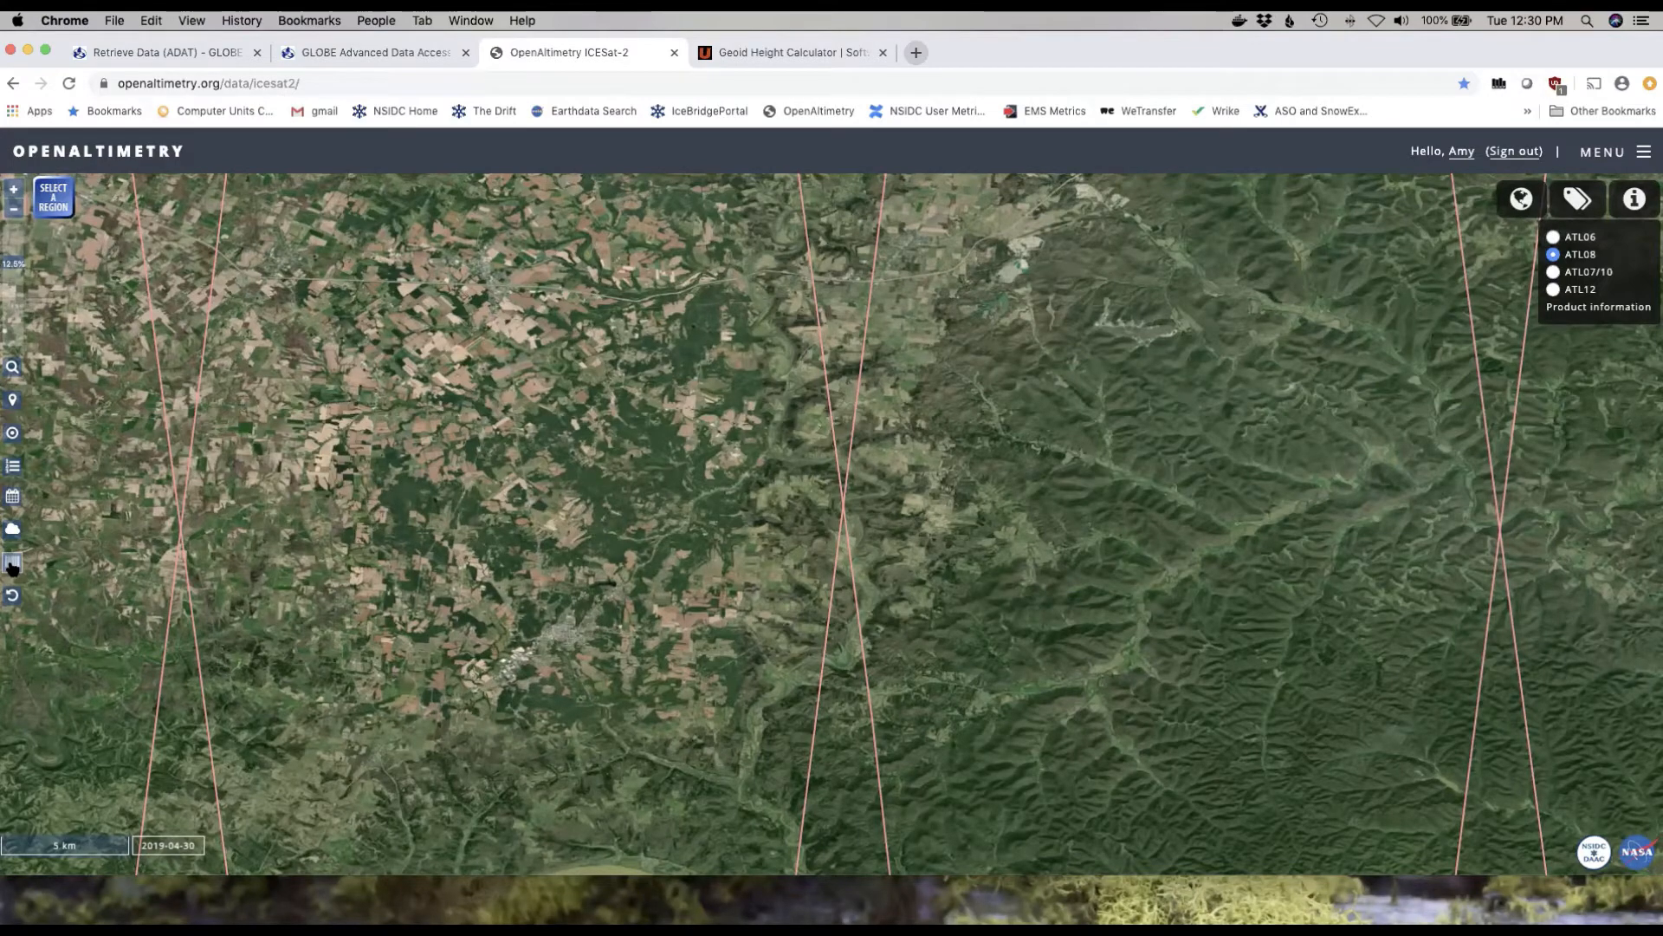
scroll(695, 517, down, 2)
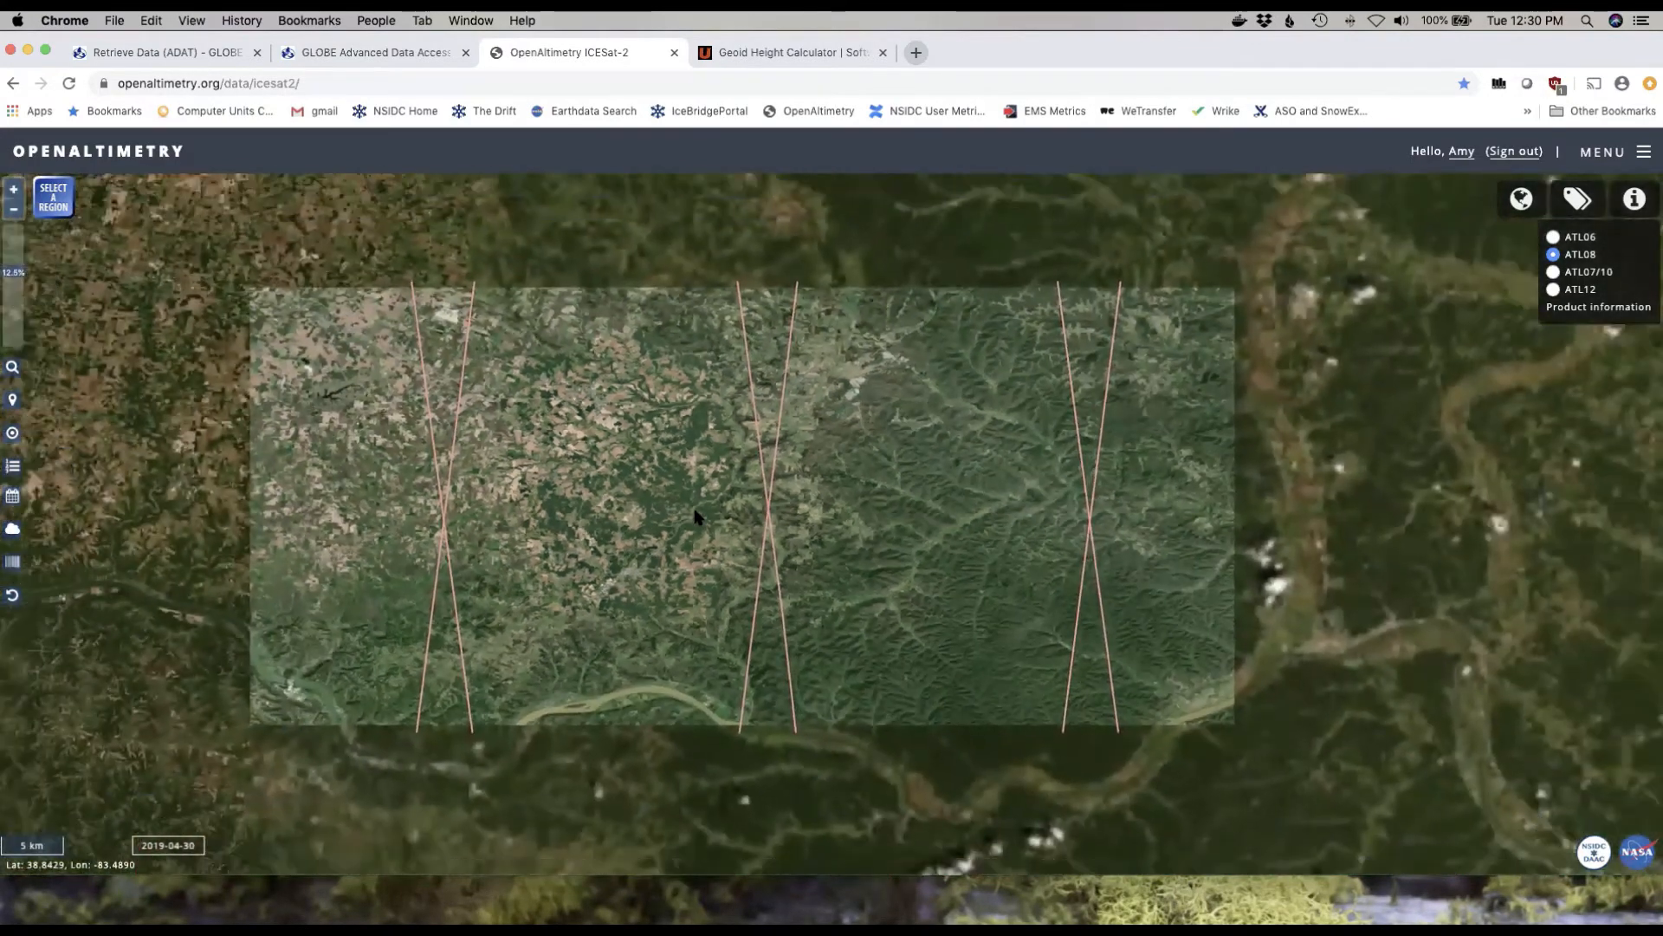
Display the ATL08 data from the 2019-03-11 pass of the ground track crossing nearest the centered point, and dismiss the track details
scroll(745, 511, down, 1)
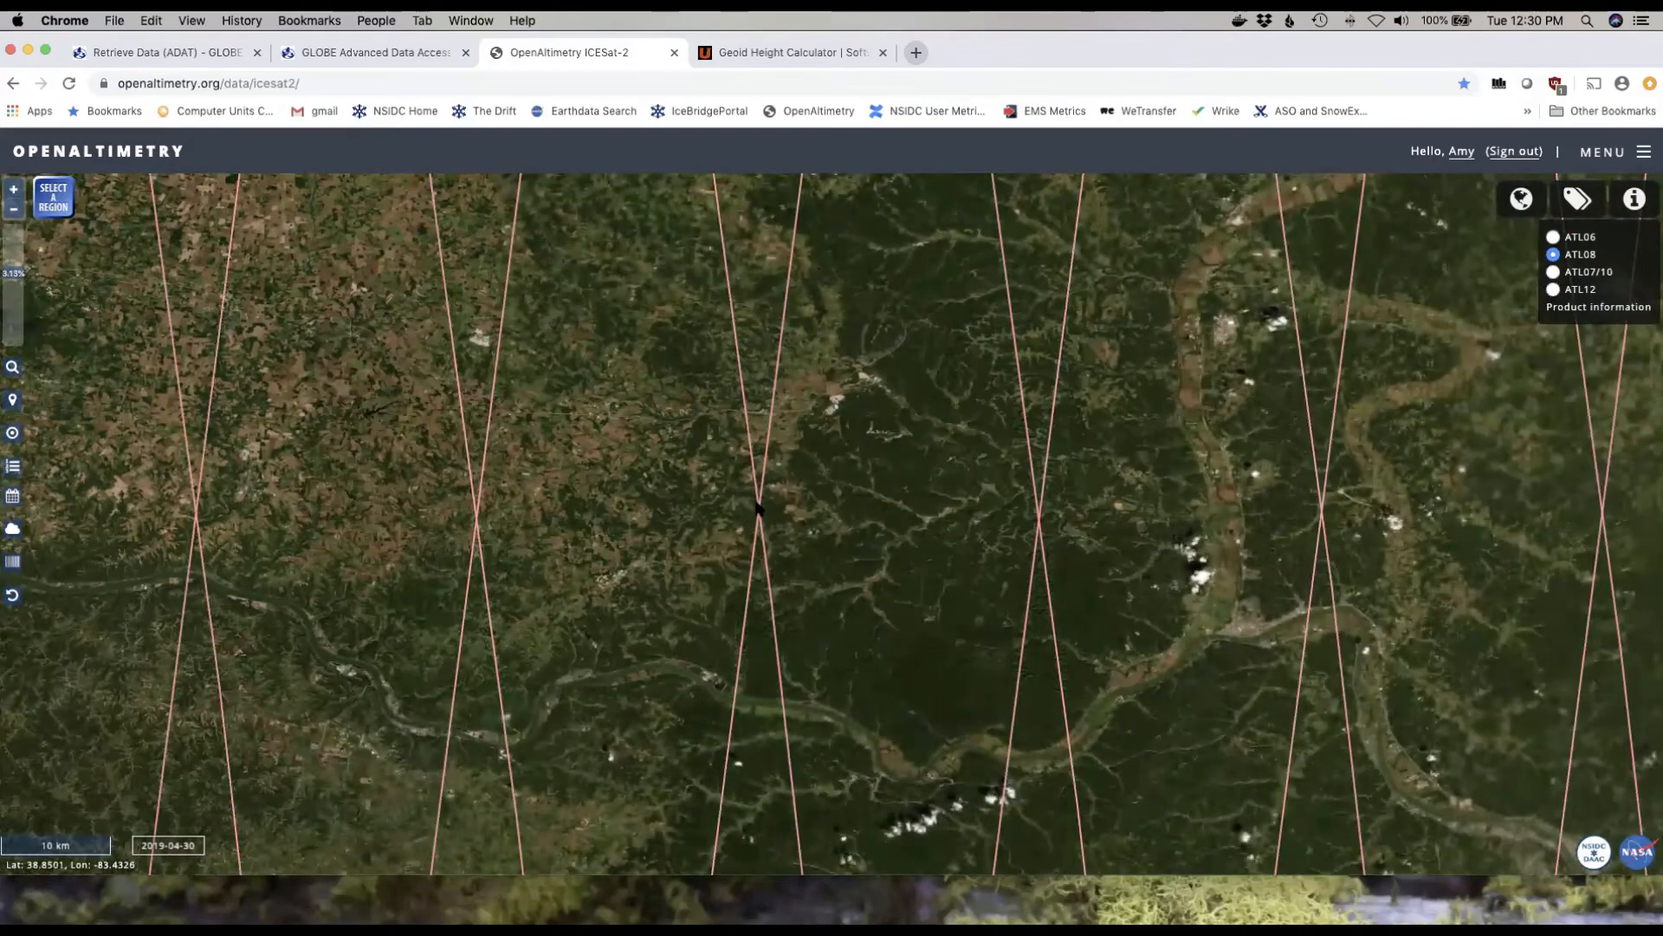
click(763, 547)
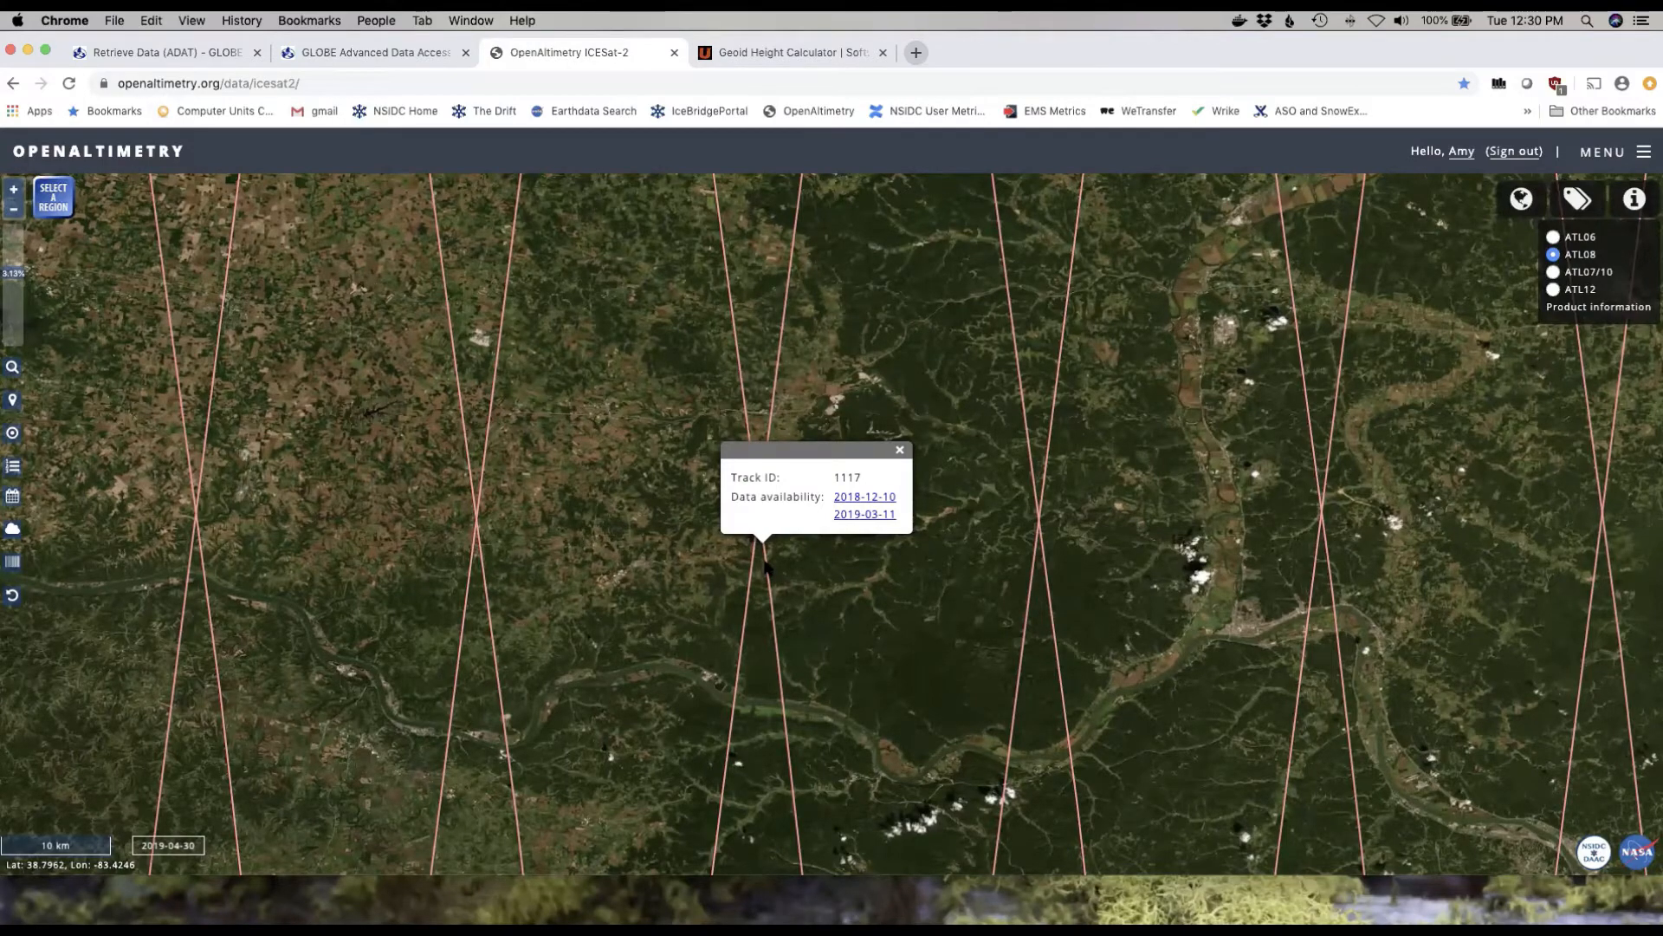
click(850, 499)
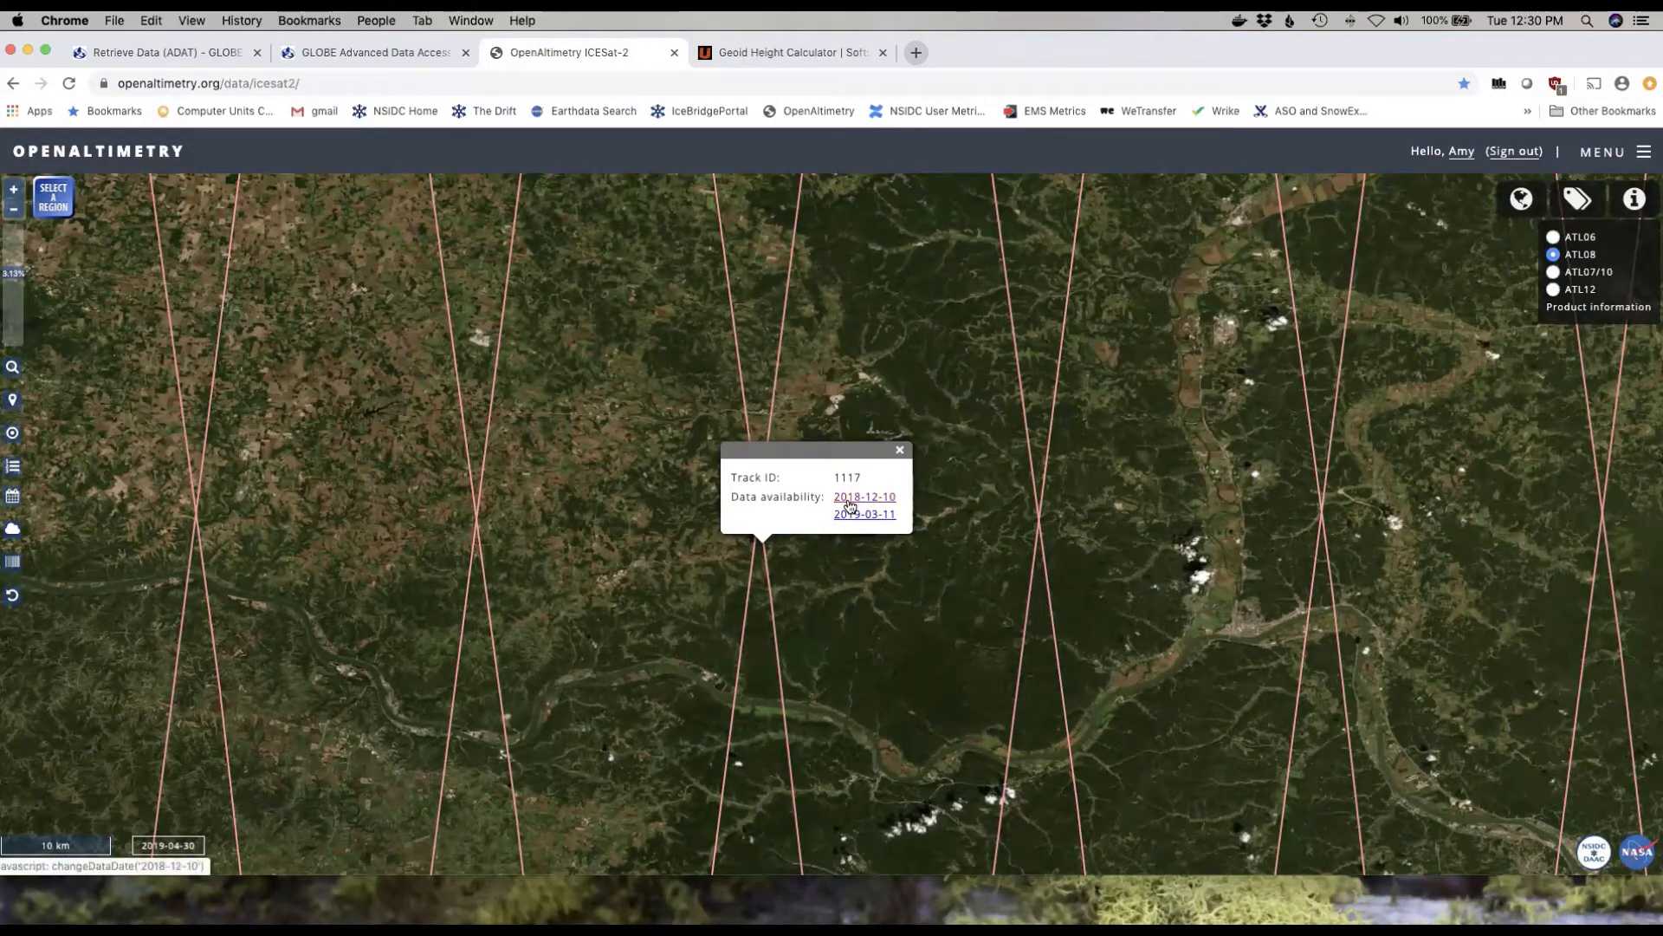
click(850, 517)
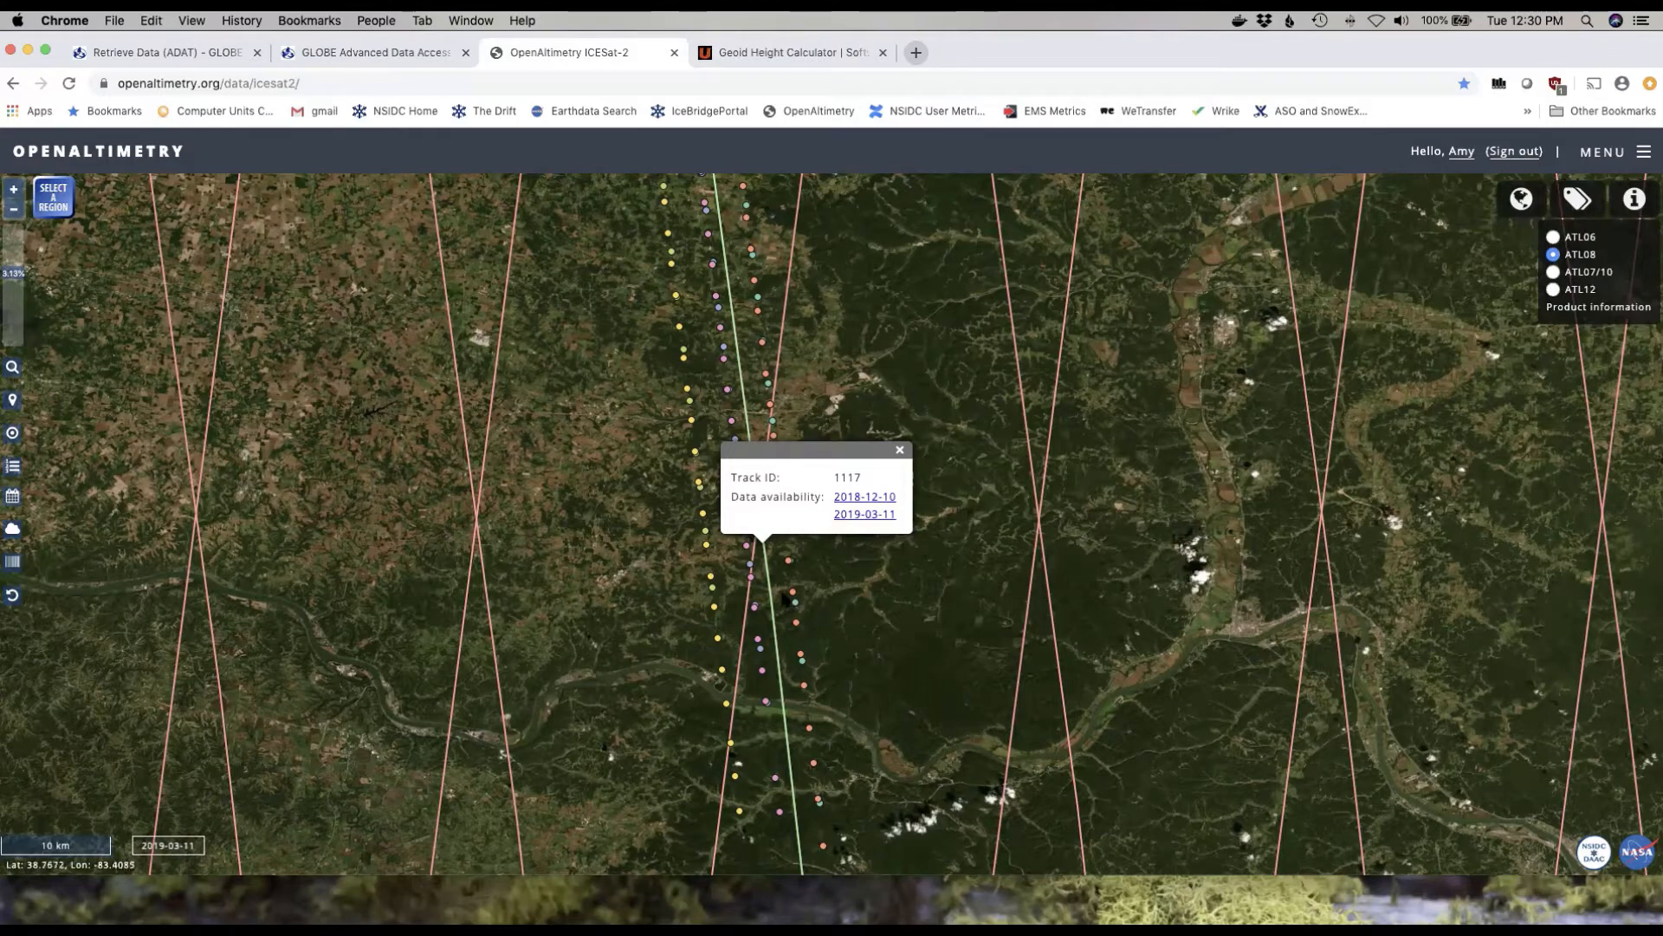
click(899, 450)
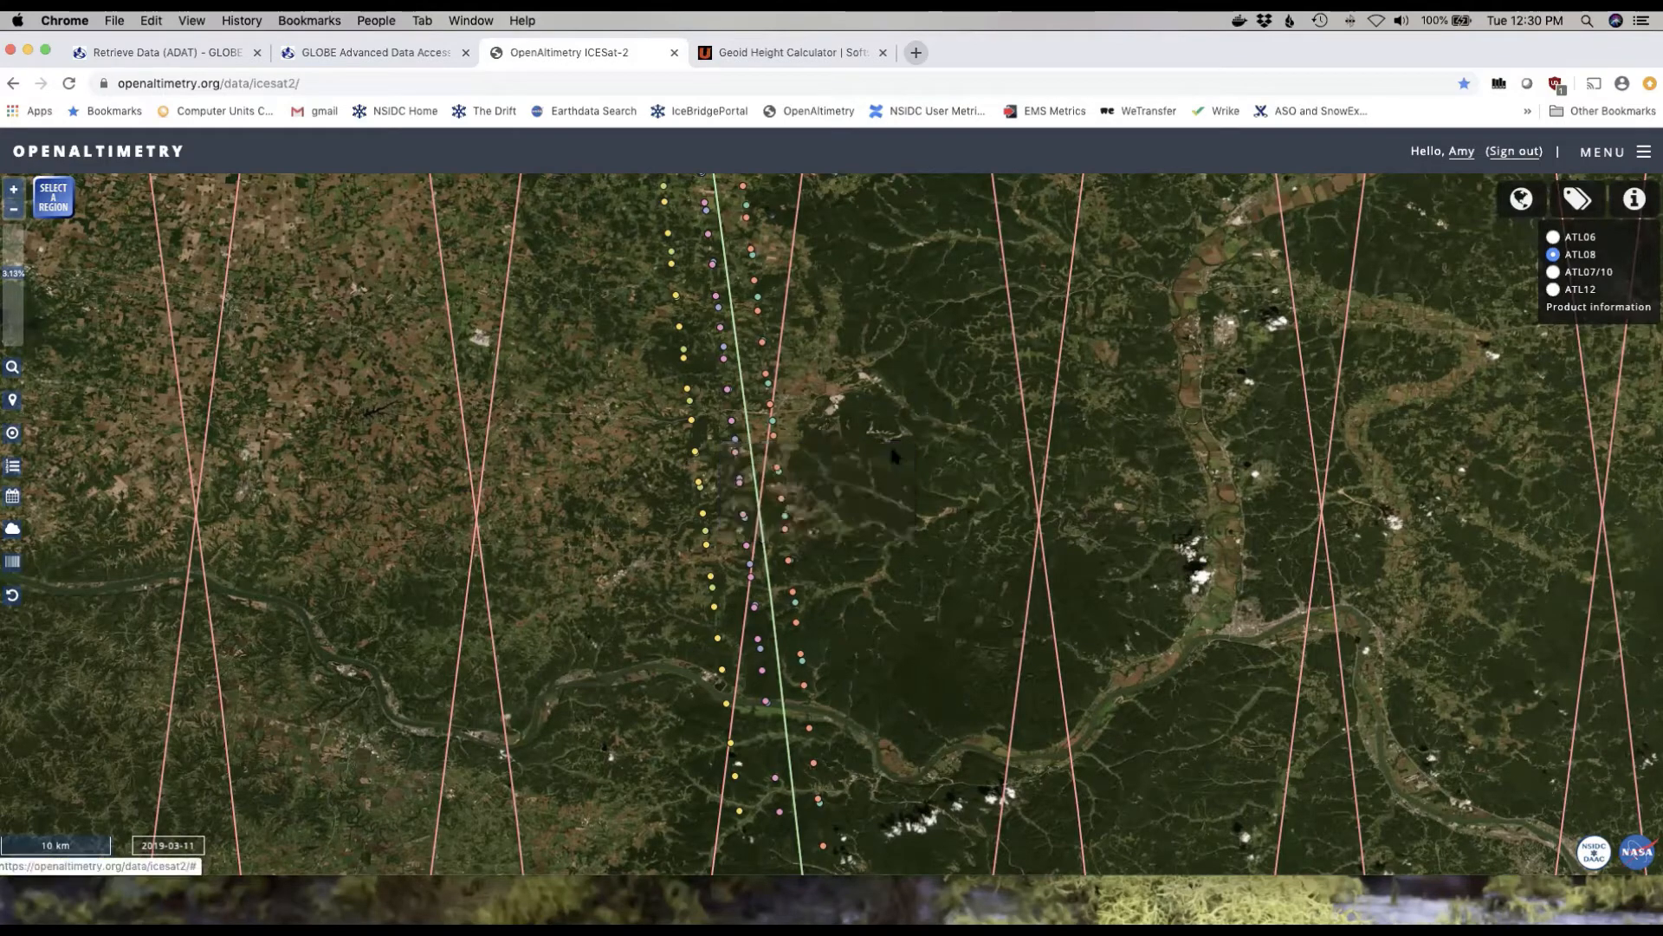
Hide the reference ground tracks so only the track with data for the selected date is drawn
scroll(895, 454, down, 1)
scroll(895, 454, down, 1)
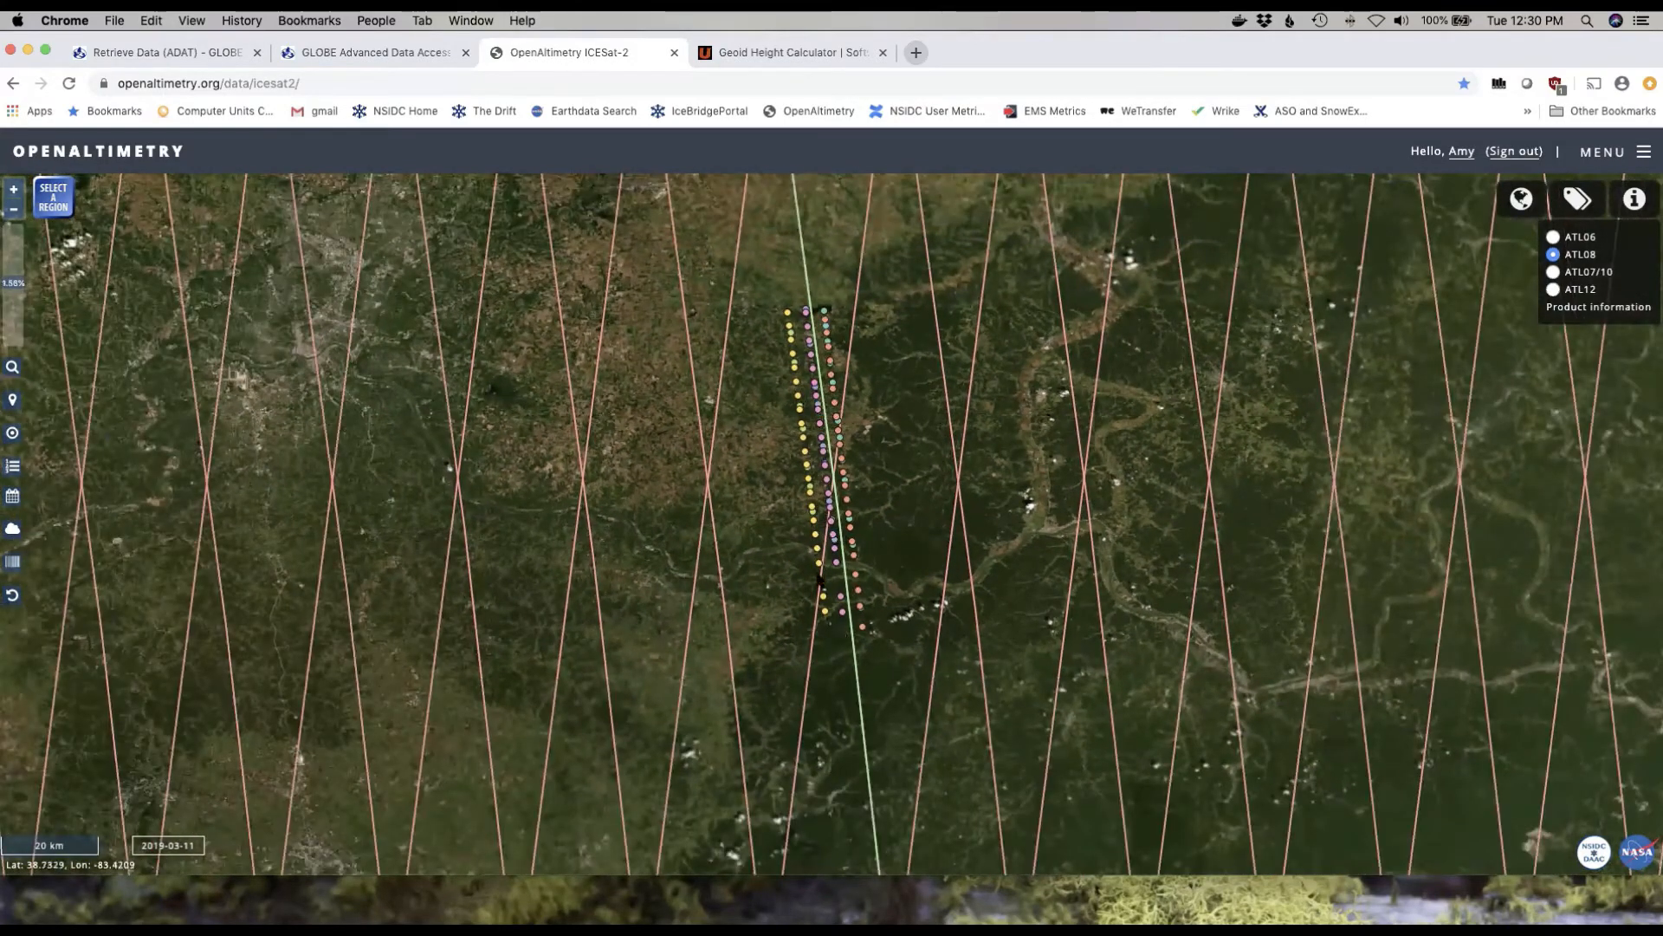
click(13, 560)
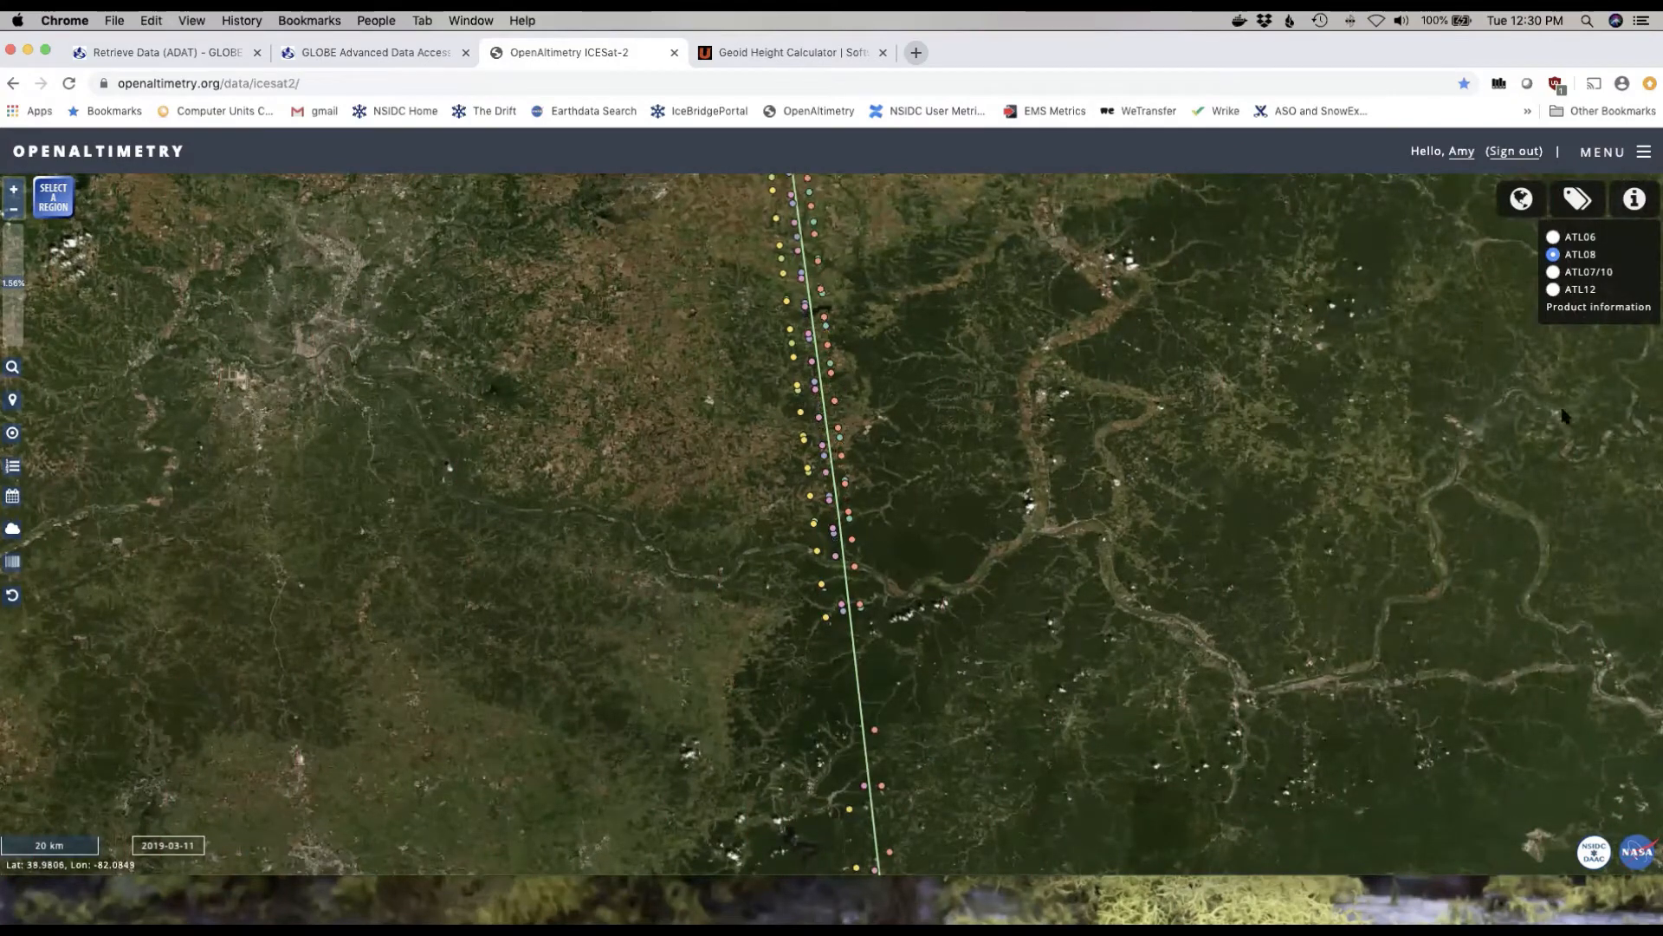
Show the whole of North America and display the ATL06, ATL07/10 and ATL12 products in turn
drag(1225, 275, 1203, 685)
scroll(1203, 690, down, 4)
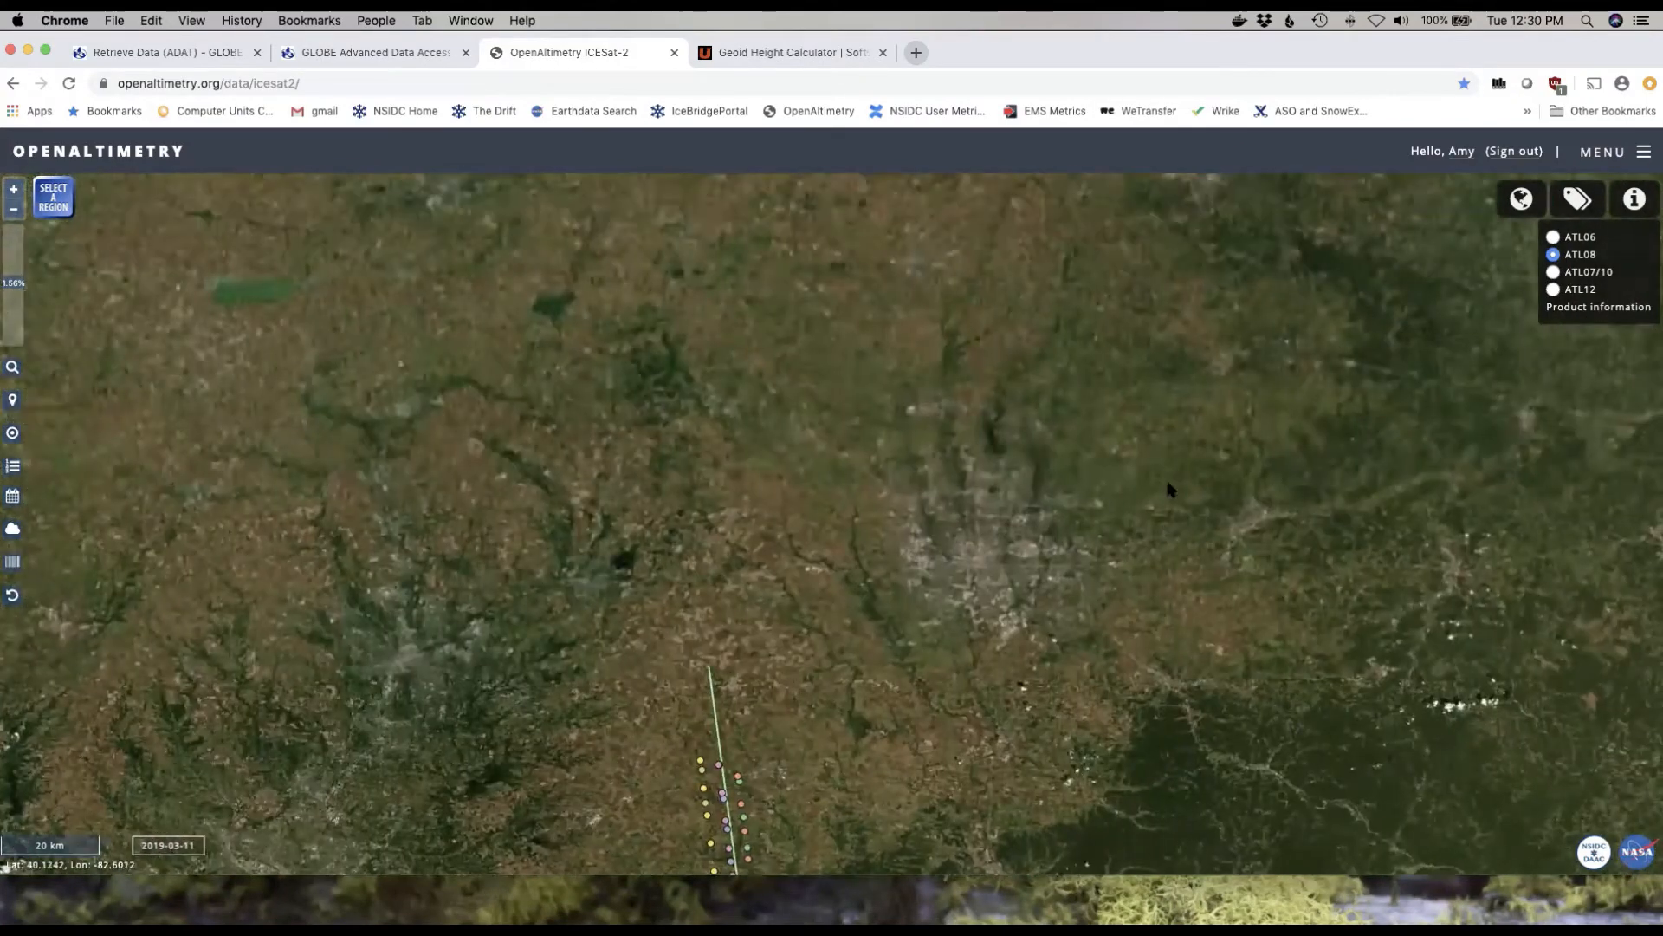
scroll(976, 563, down, 5)
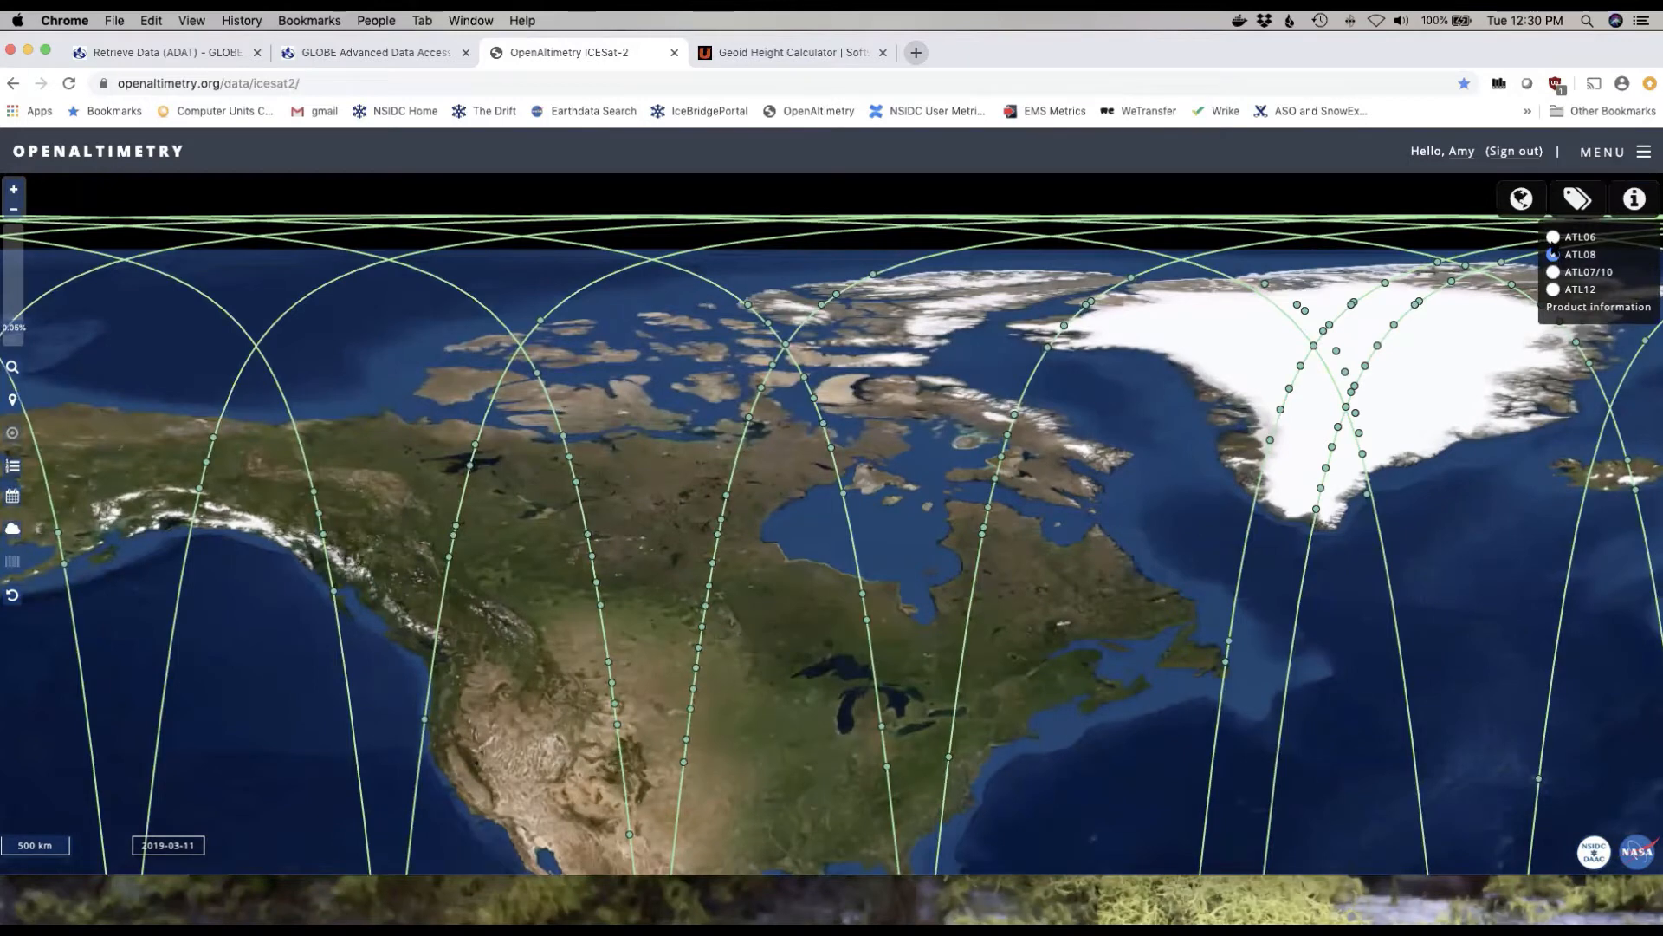
click(1553, 237)
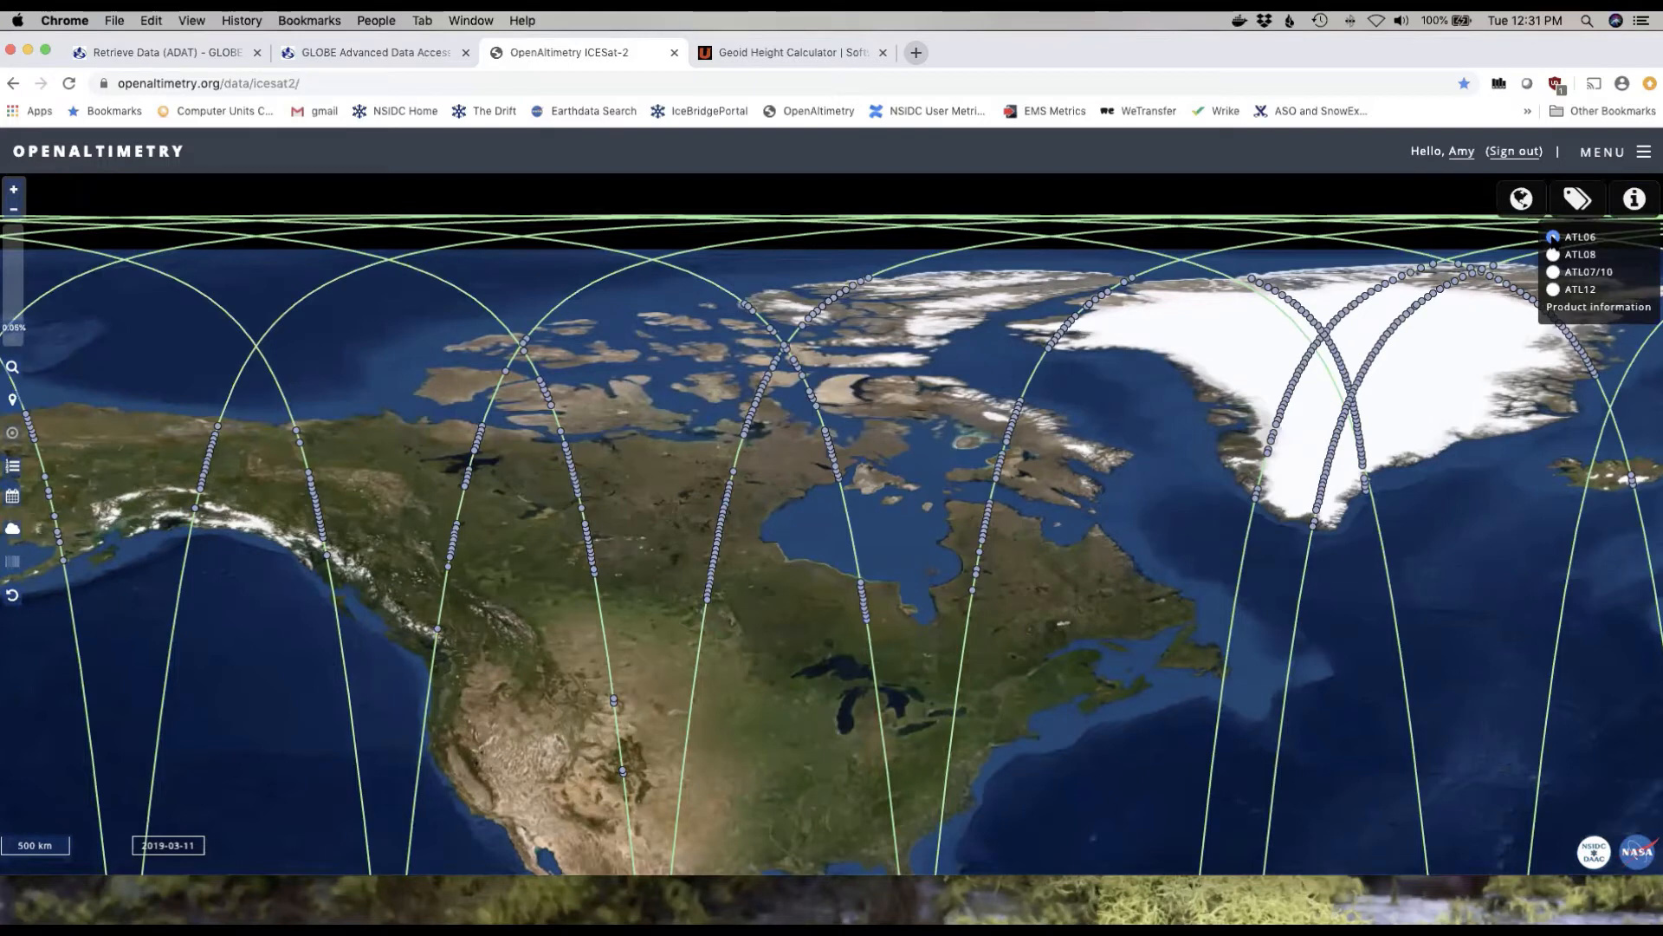
click(1553, 272)
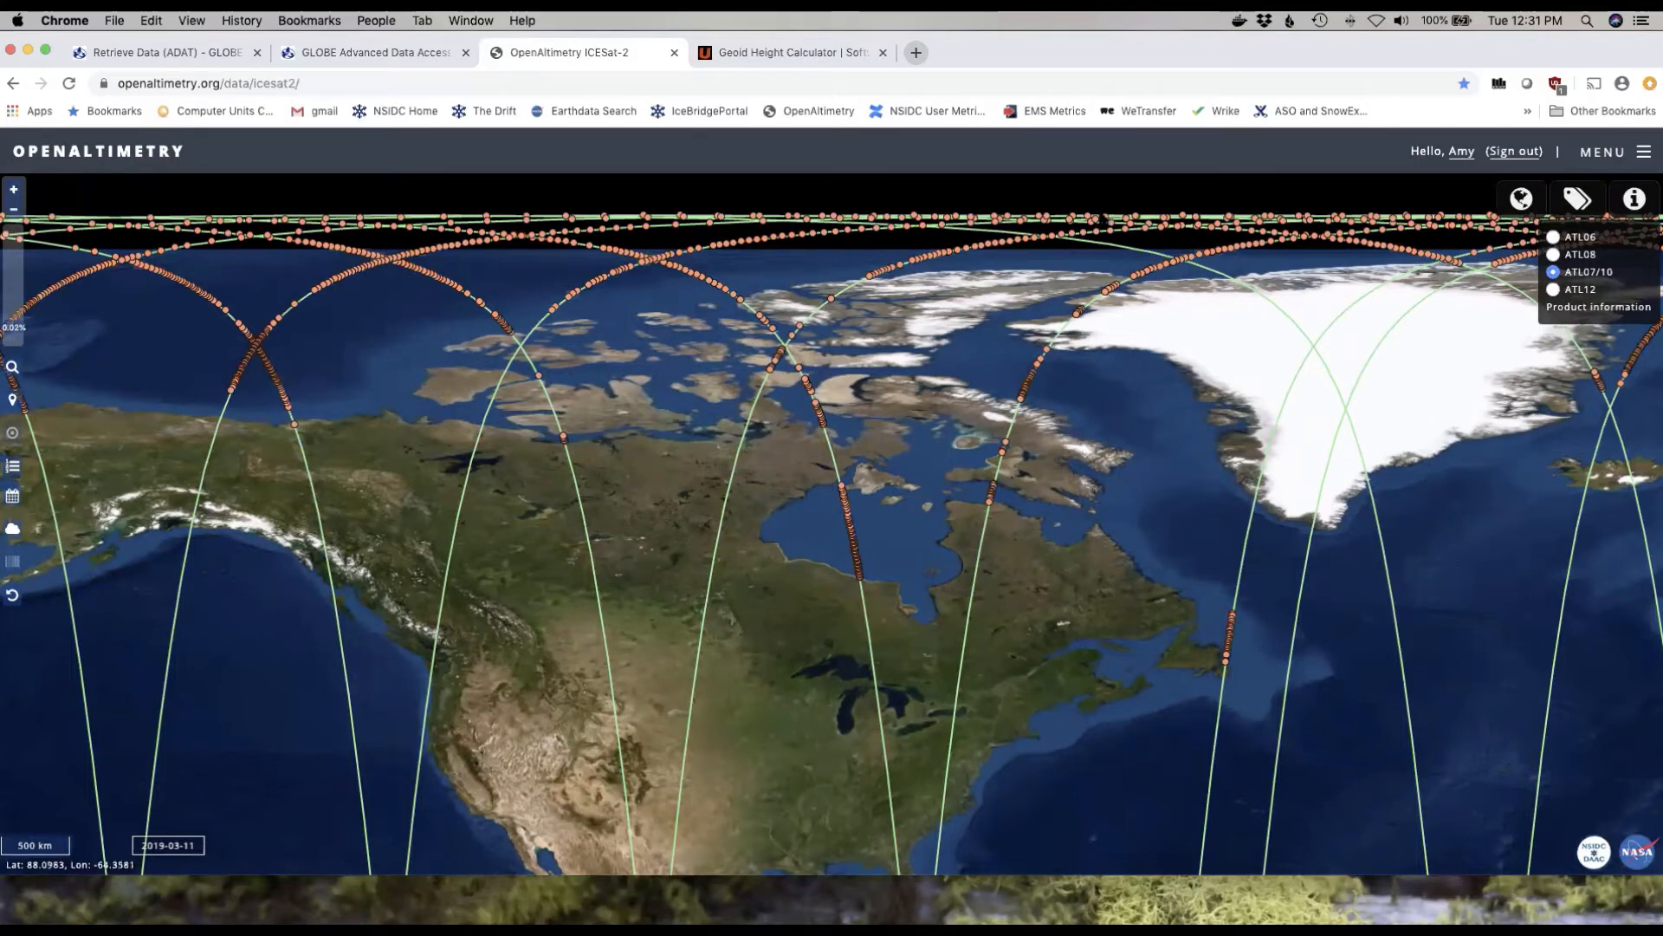
click(1553, 290)
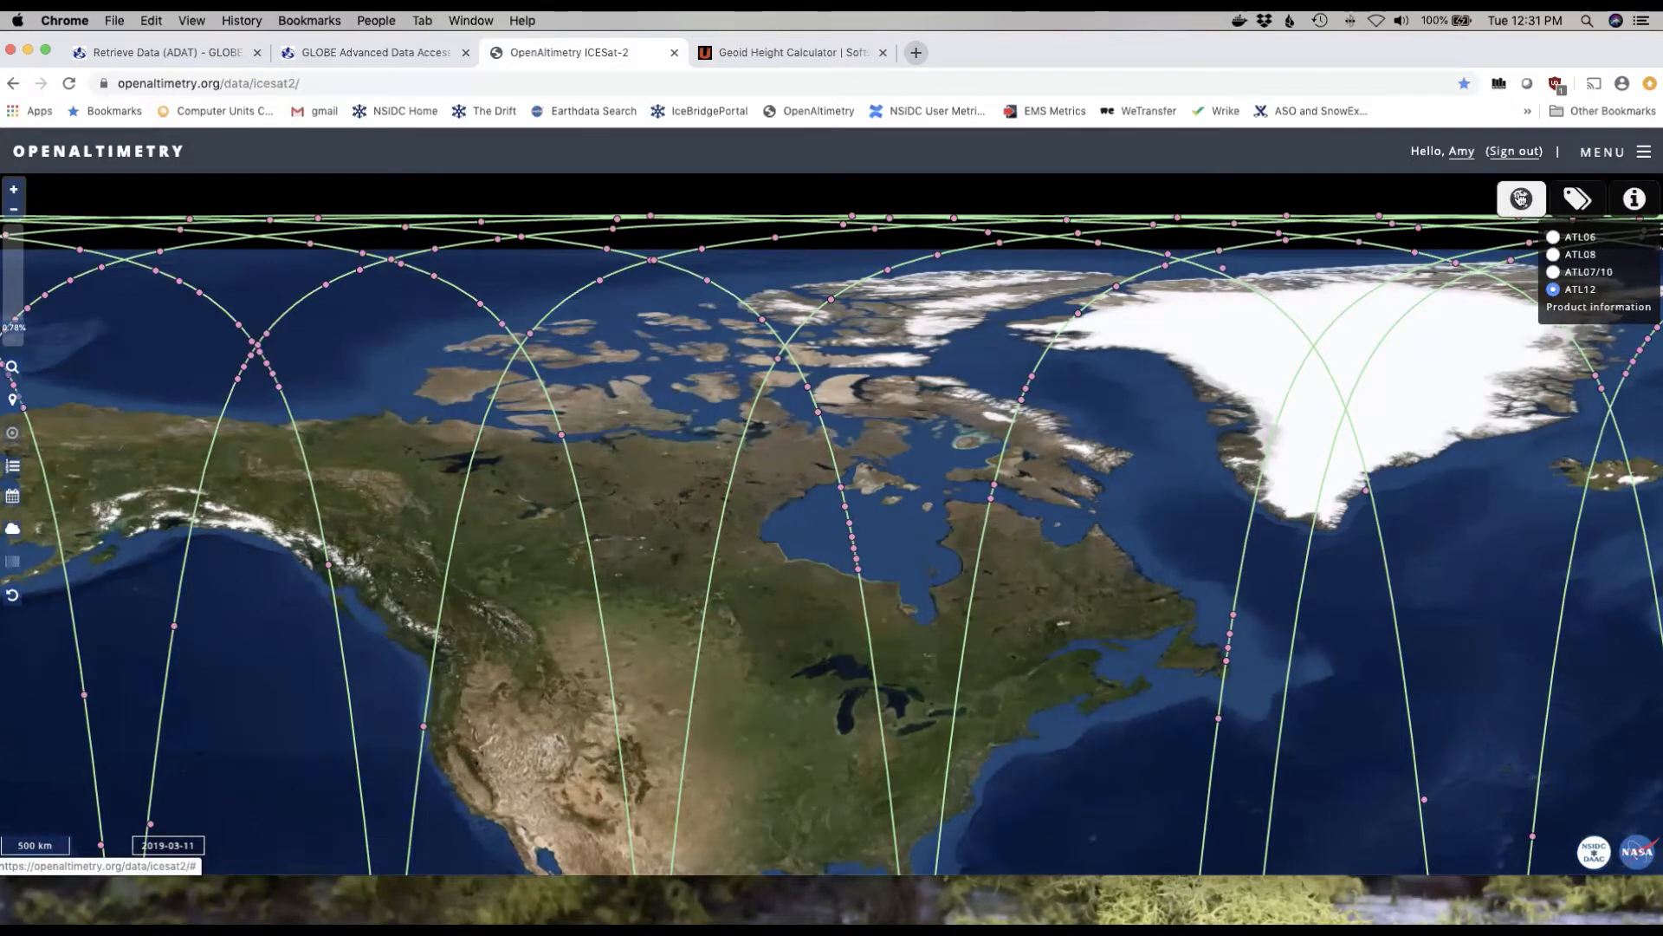
View the satellite tracks around Greenland in the Arctic projection and return to the Geographic projection
click(1521, 198)
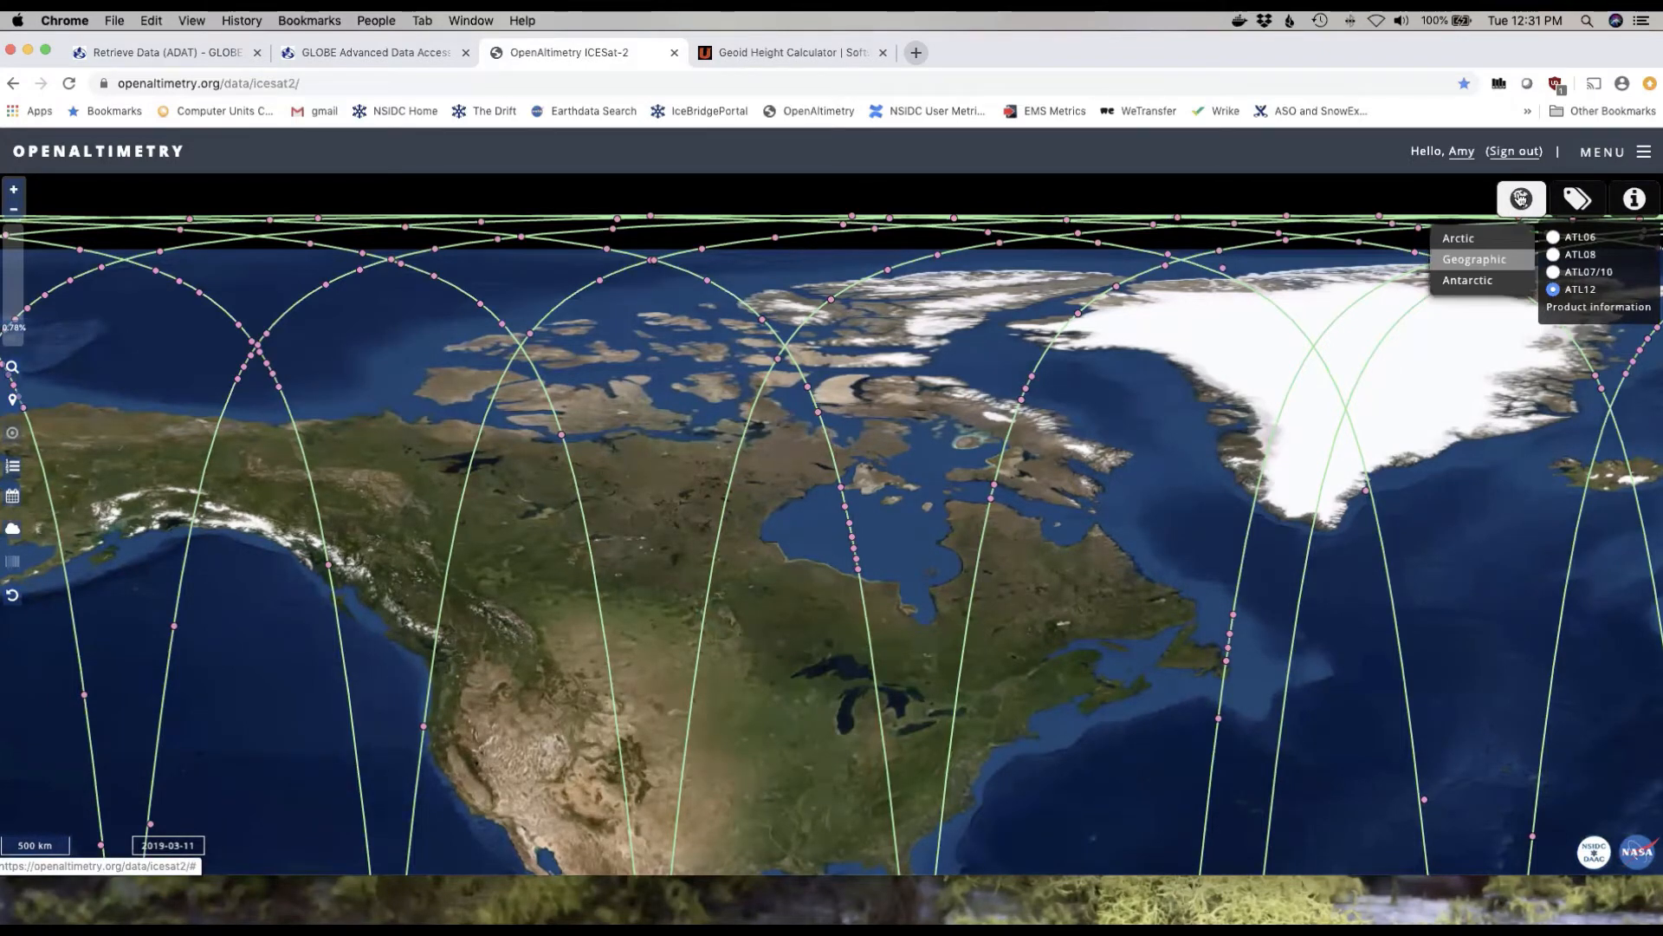
click(1464, 241)
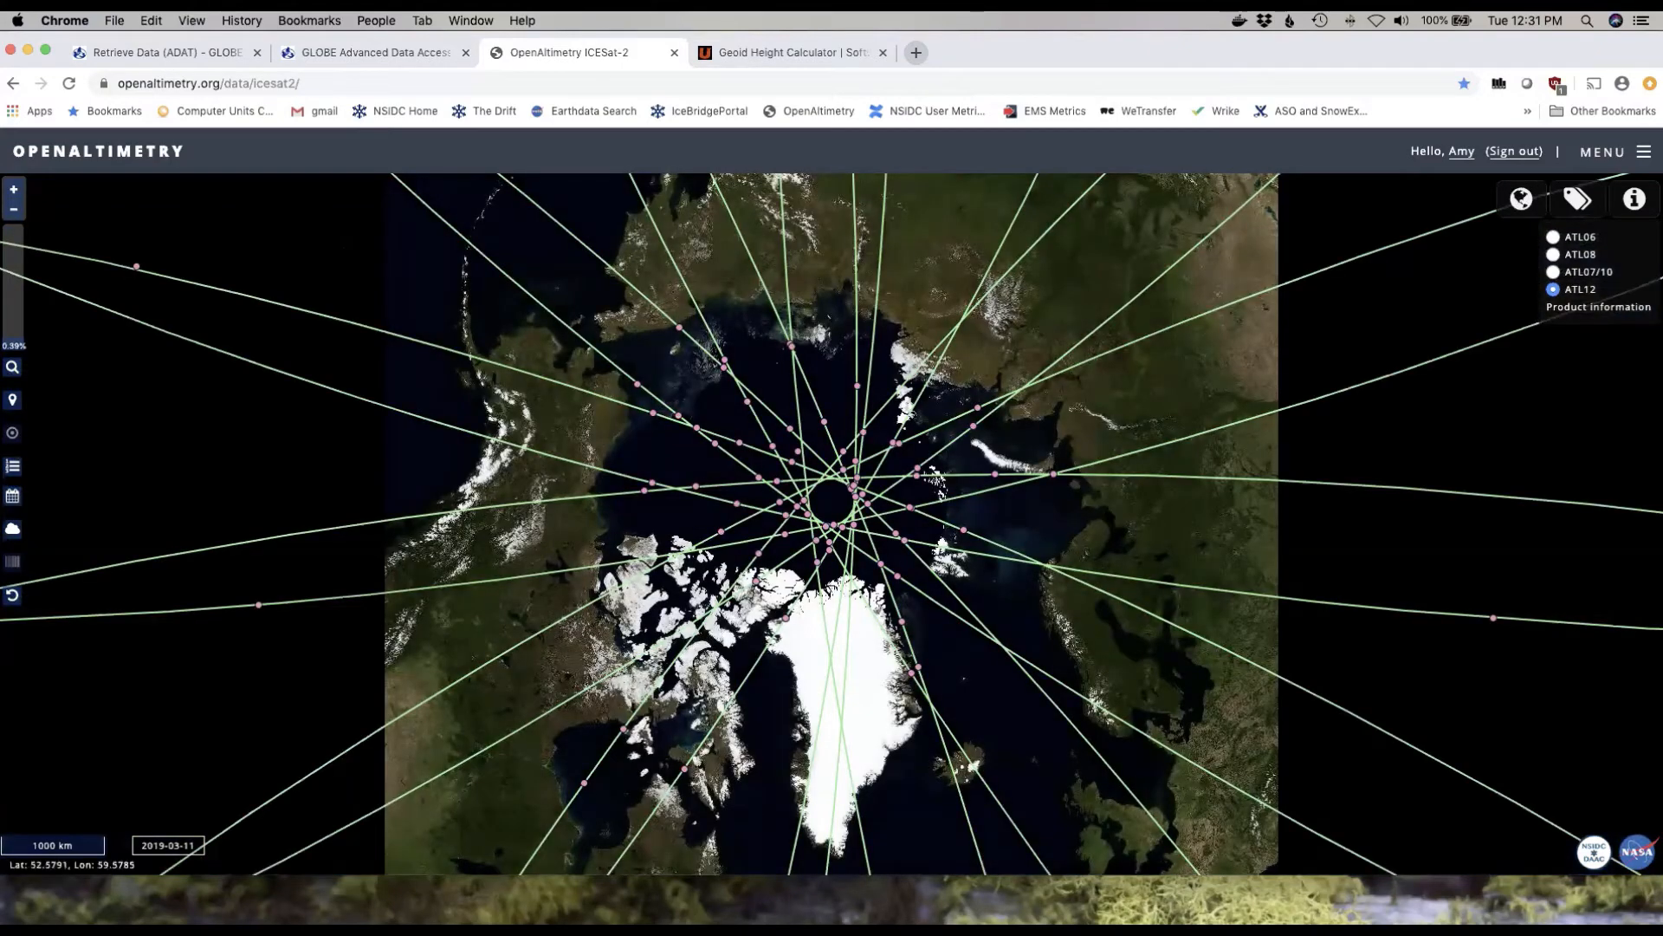
drag(934, 574, 957, 423)
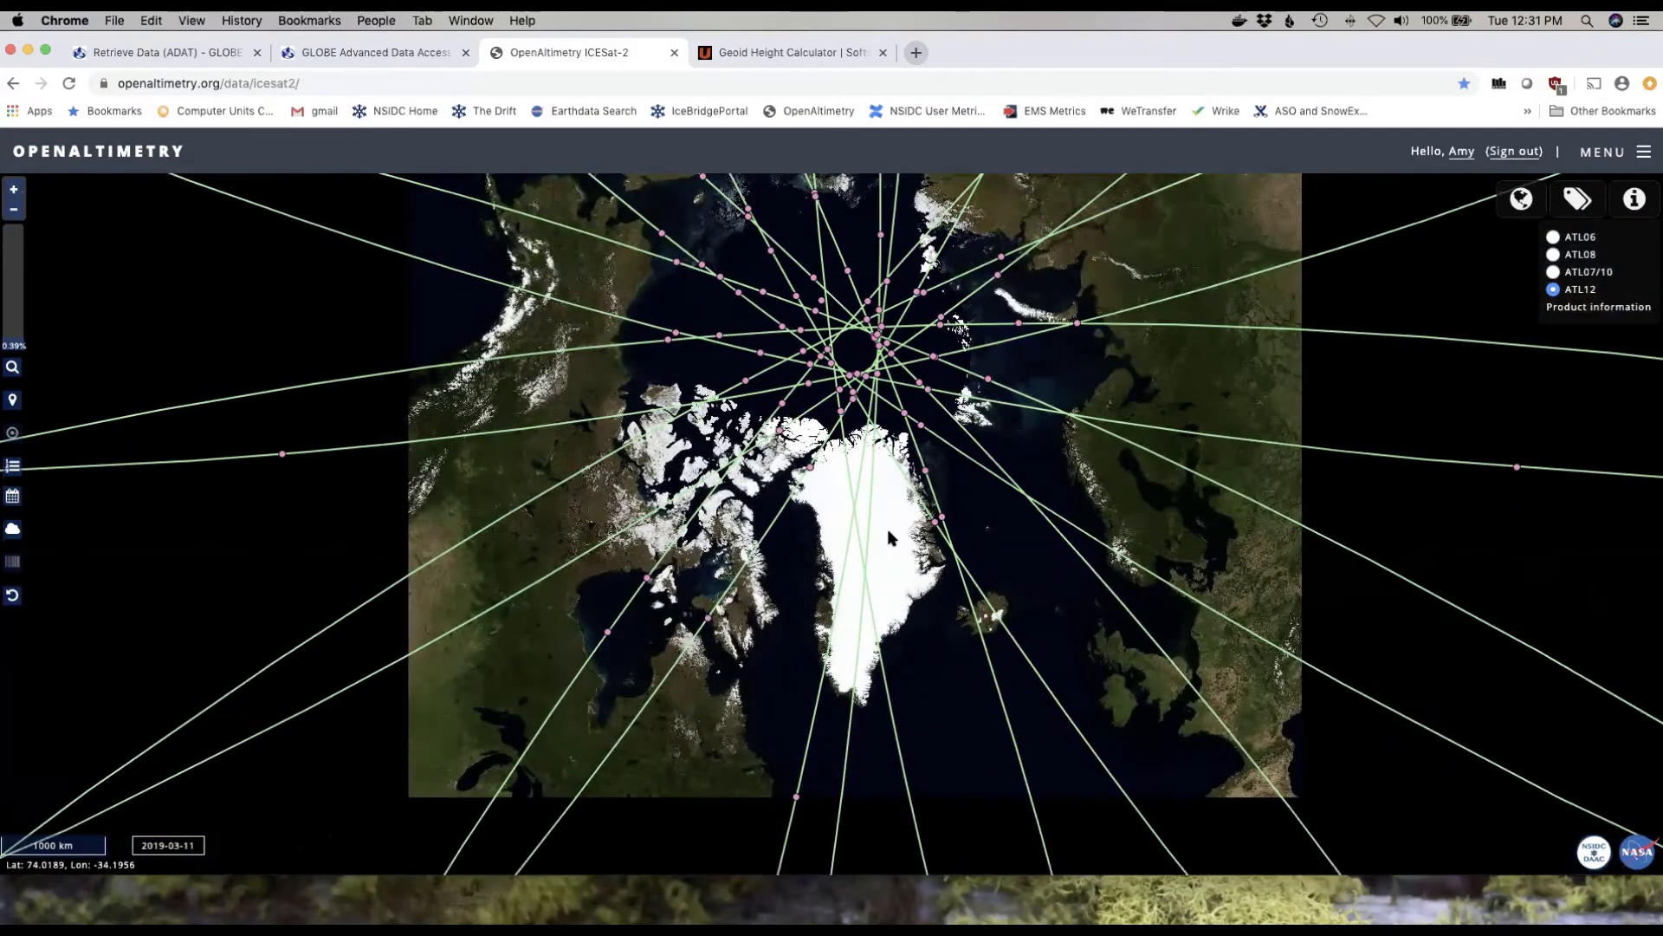
click(1521, 198)
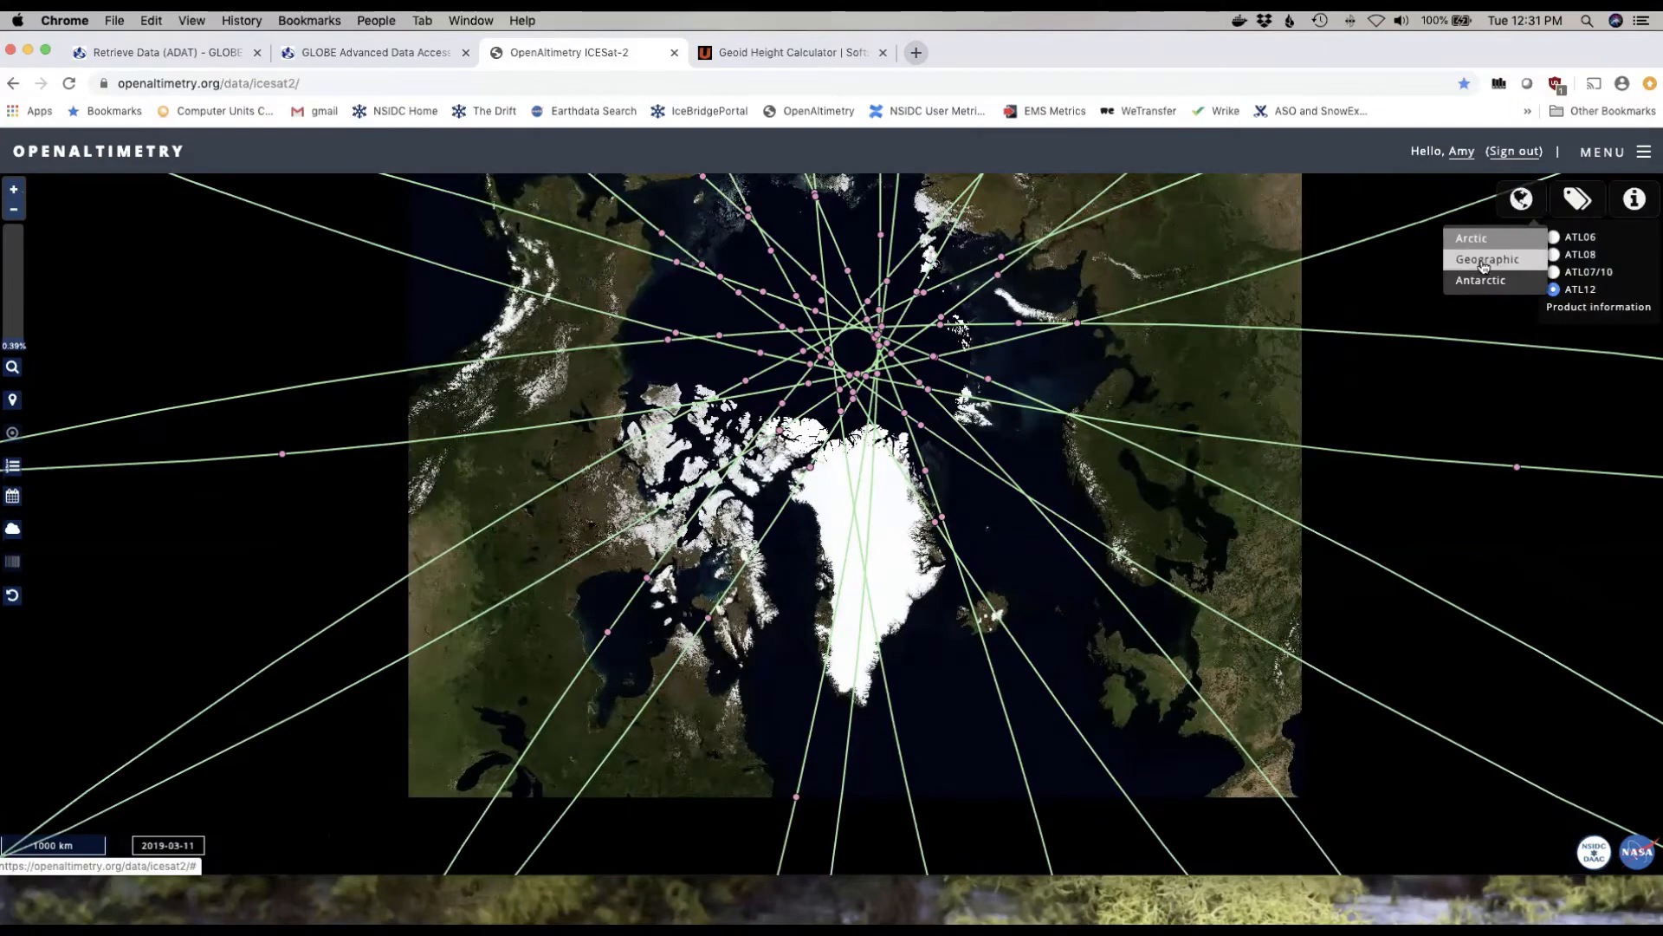
click(1484, 260)
View the satellite tracks in the Antarctic projection and restore the Geographic projection
click(1521, 199)
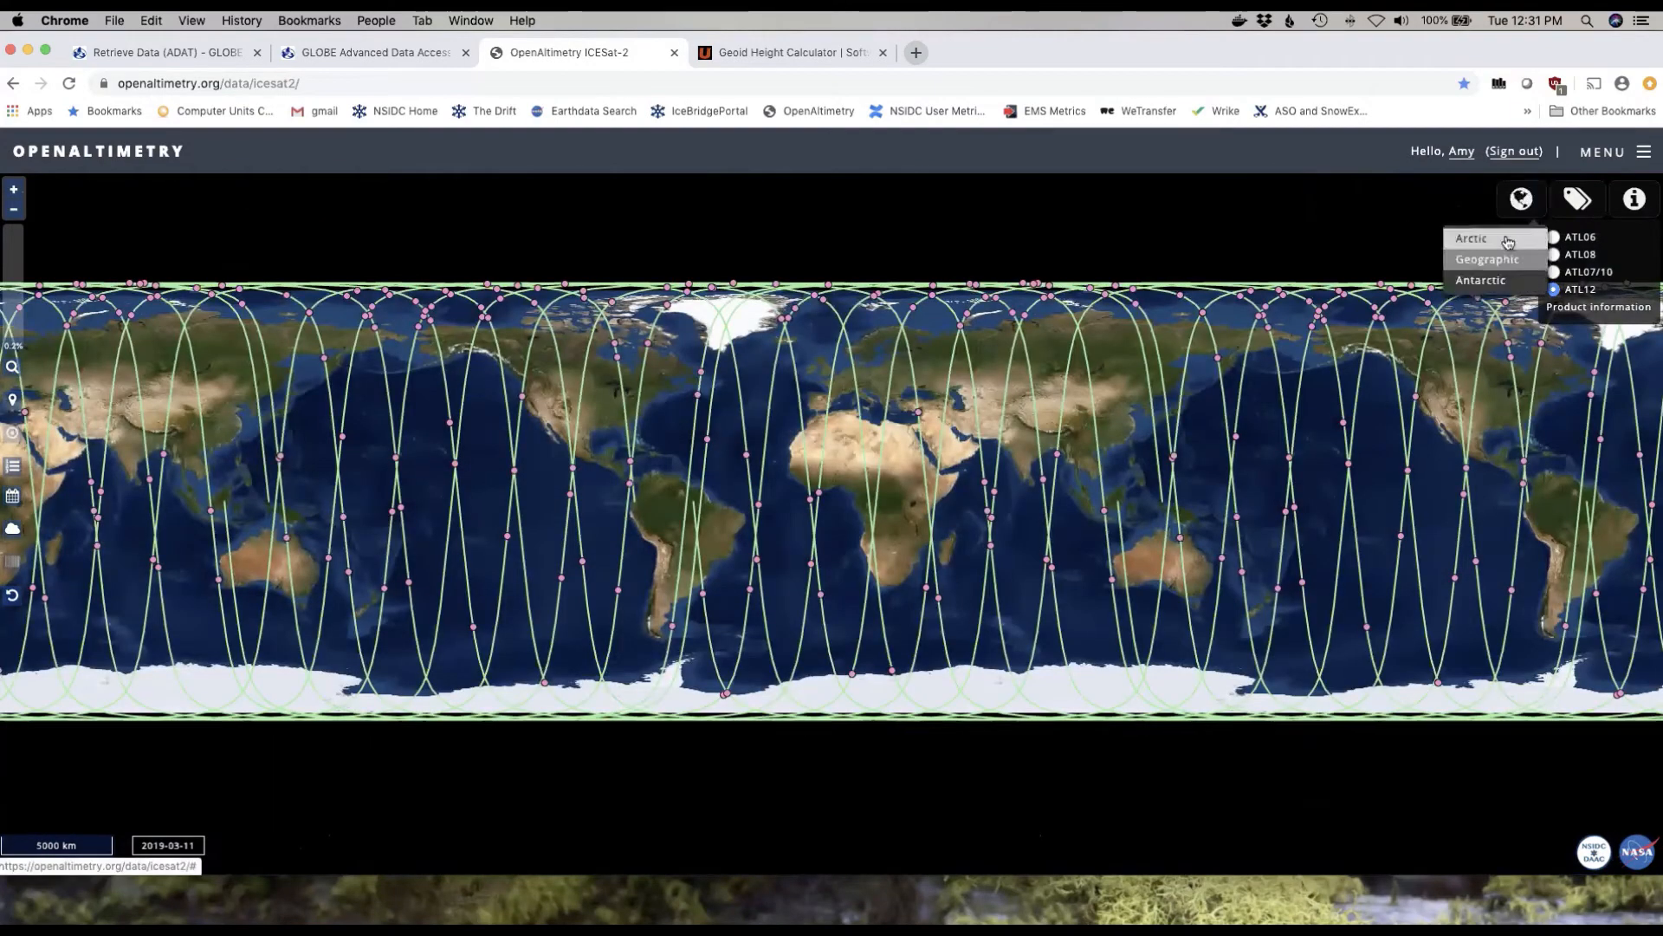
click(1482, 279)
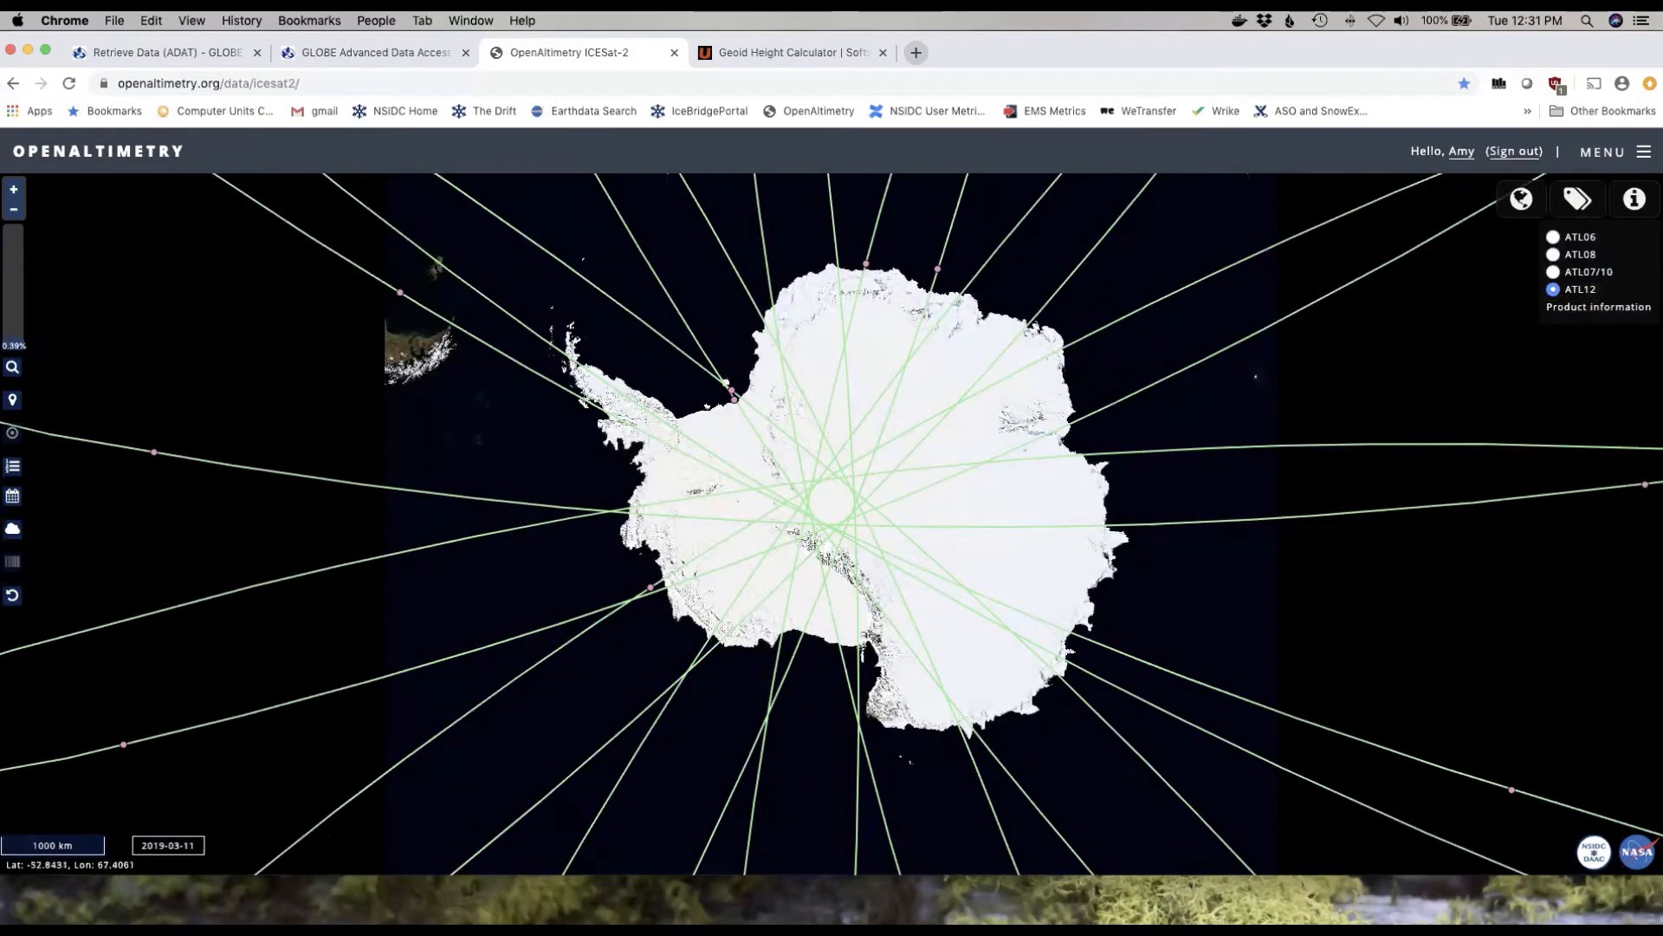
click(1521, 198)
click(1478, 260)
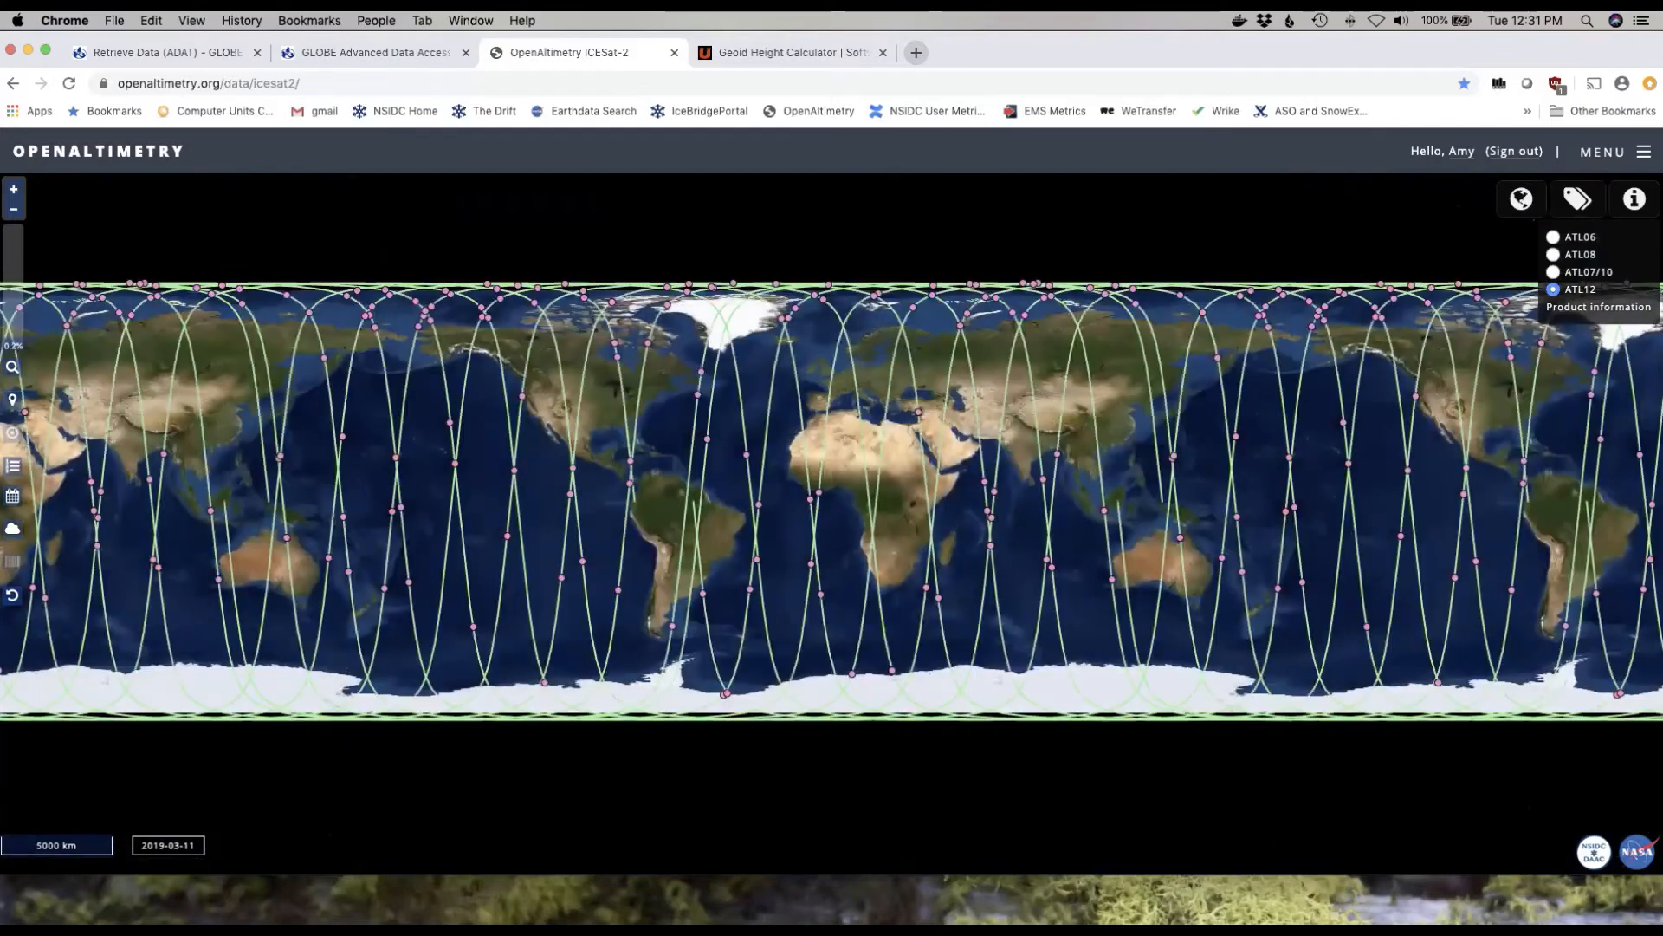
Consult the Track/Beam Legend and turn on the annotations on the map
click(1635, 205)
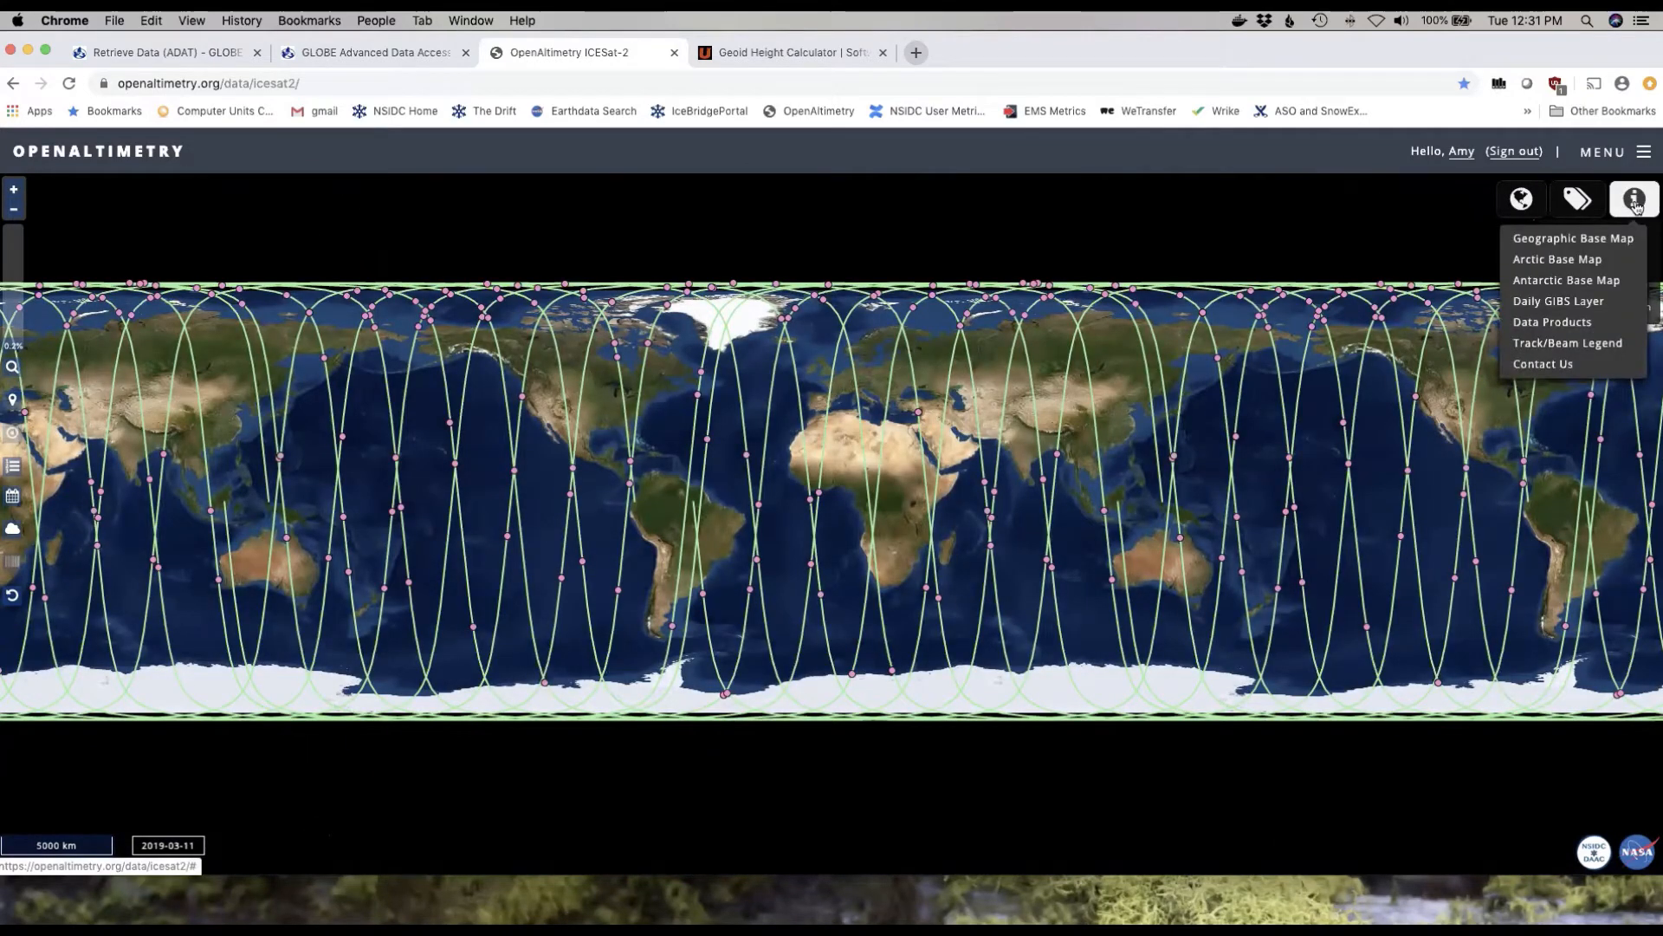
click(1541, 344)
click(1586, 201)
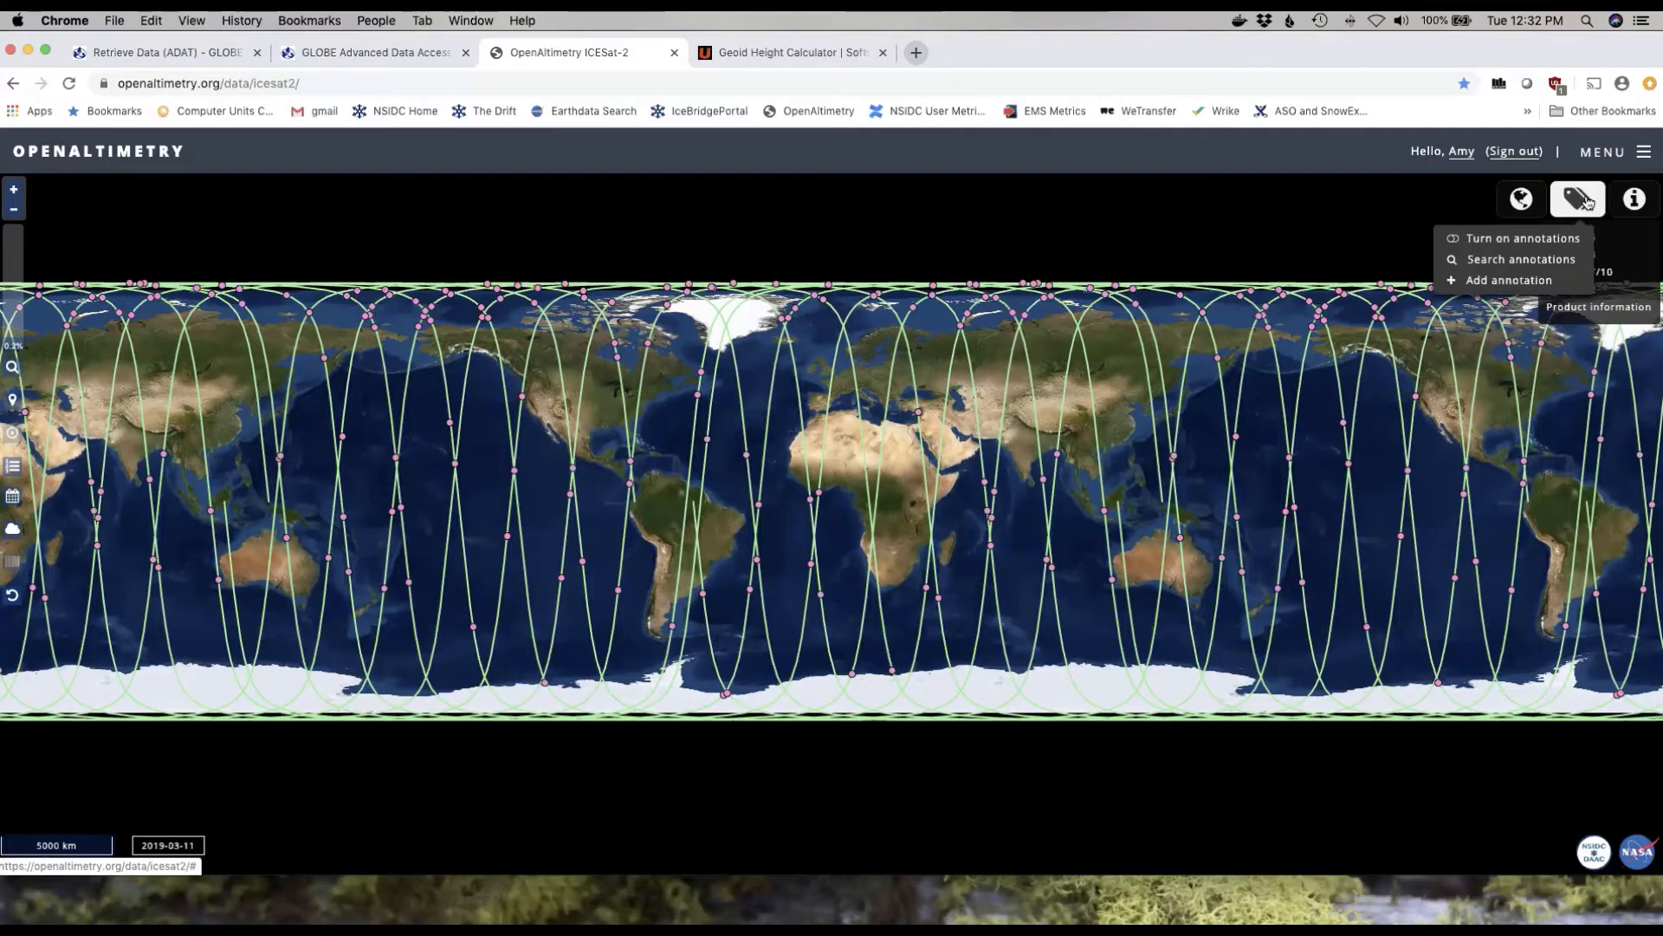
click(1460, 239)
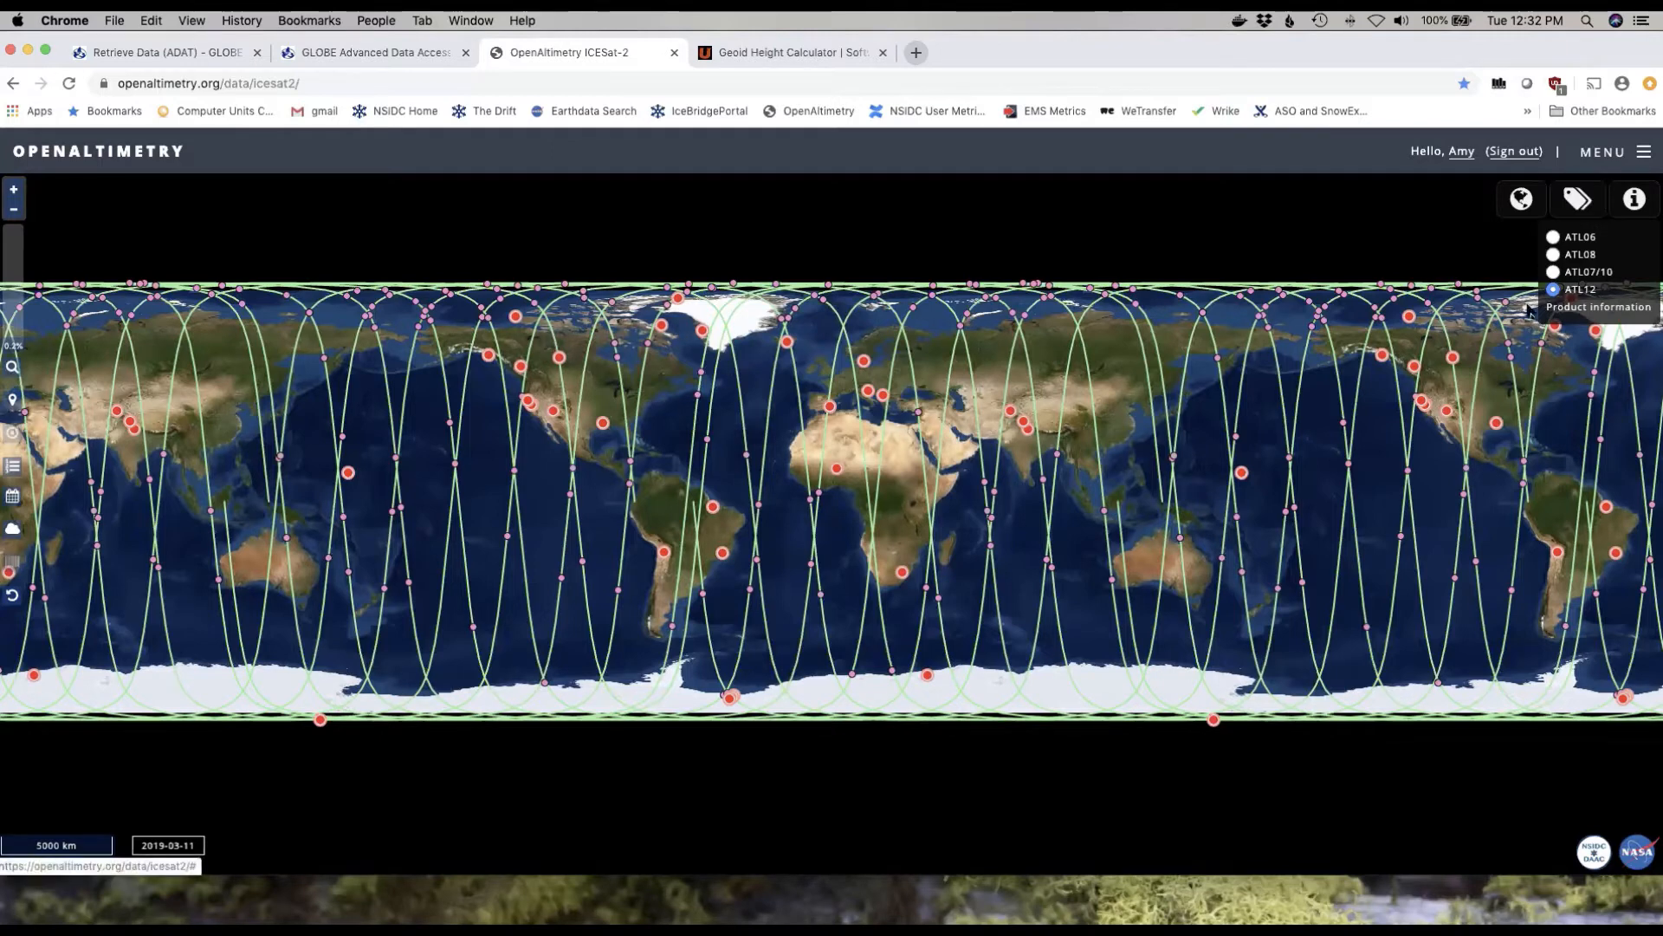
Start a new annotation in eastern Canada with the type Surface feature of interest, and discard the form
click(1567, 210)
click(1509, 280)
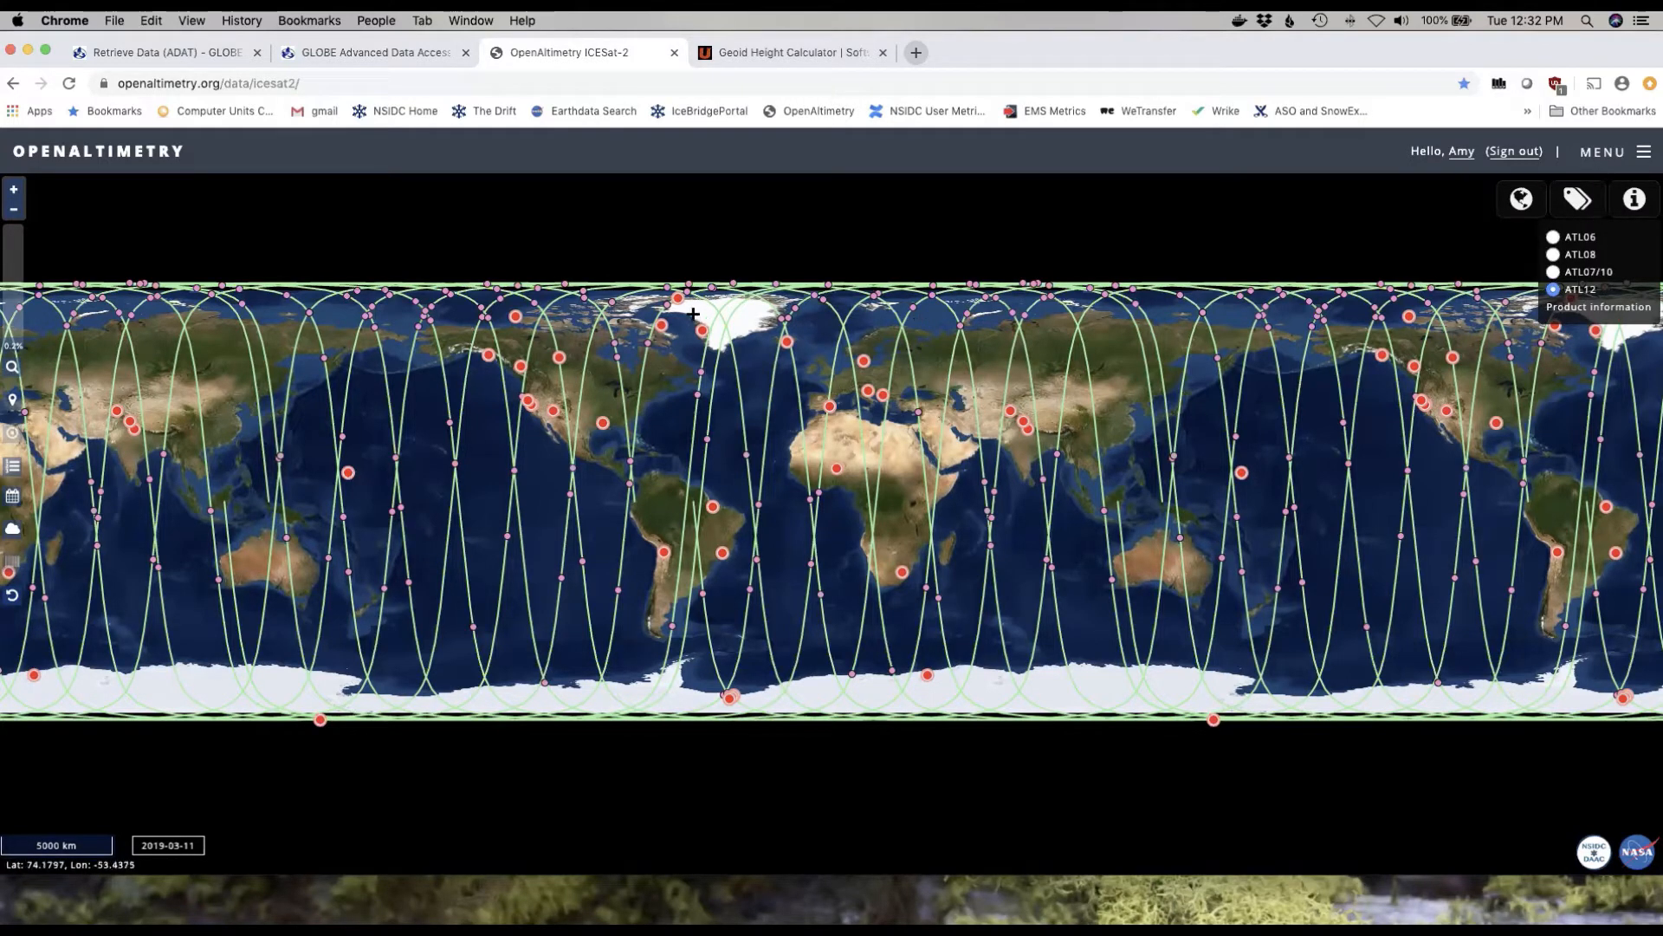
click(634, 363)
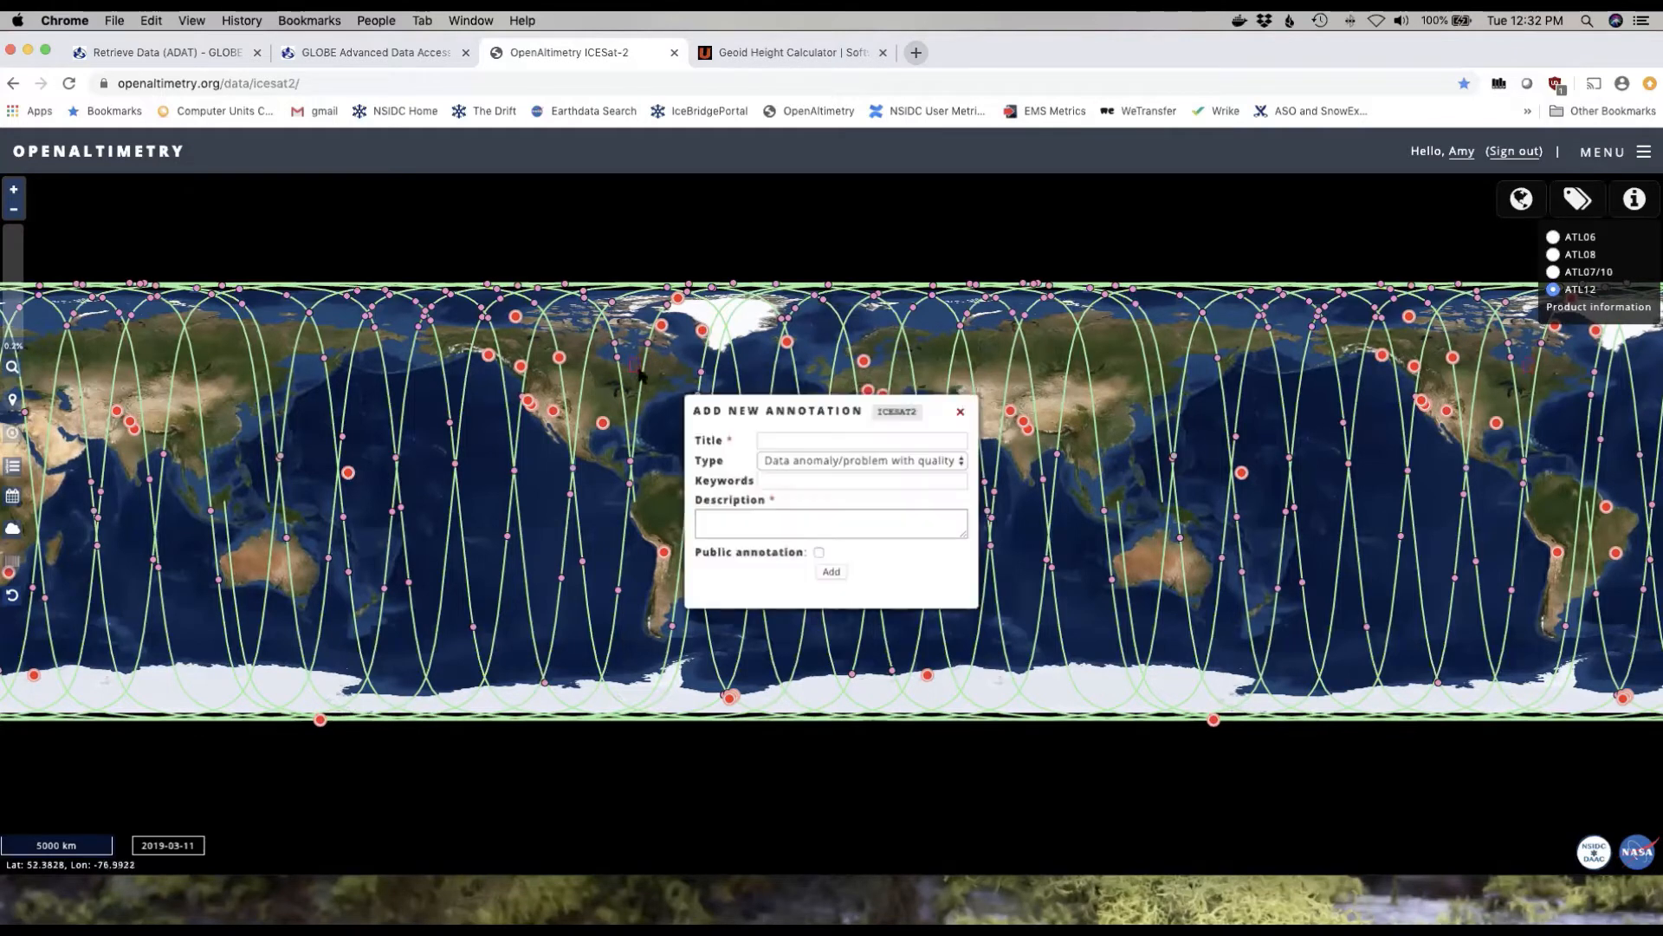
click(859, 462)
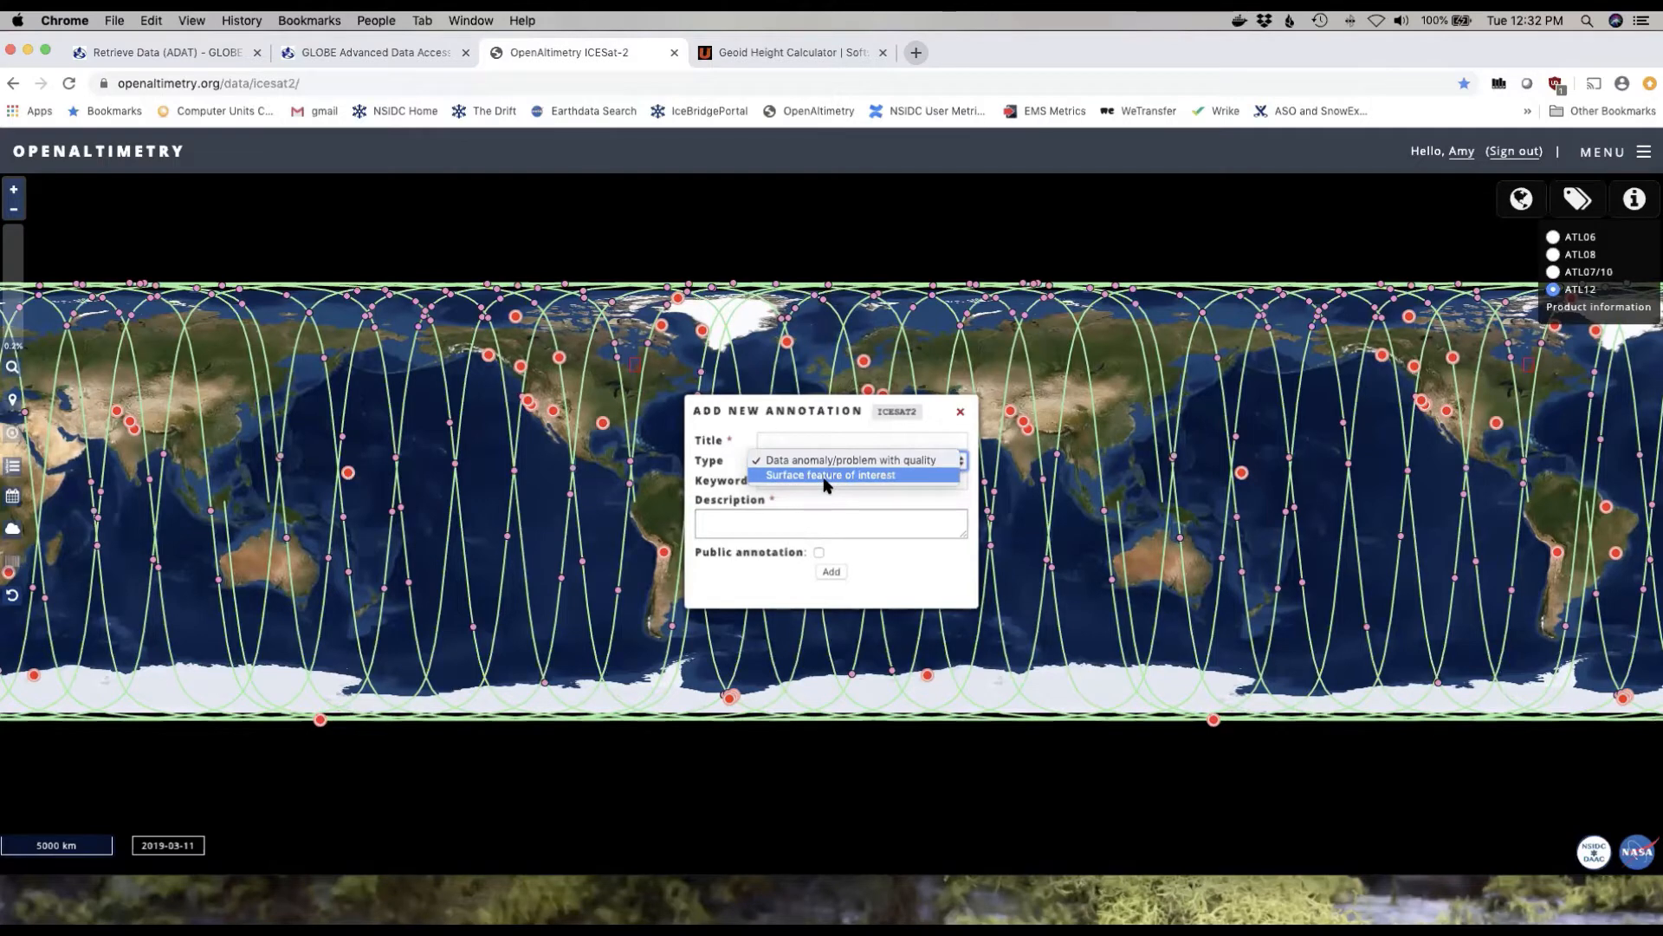
click(823, 476)
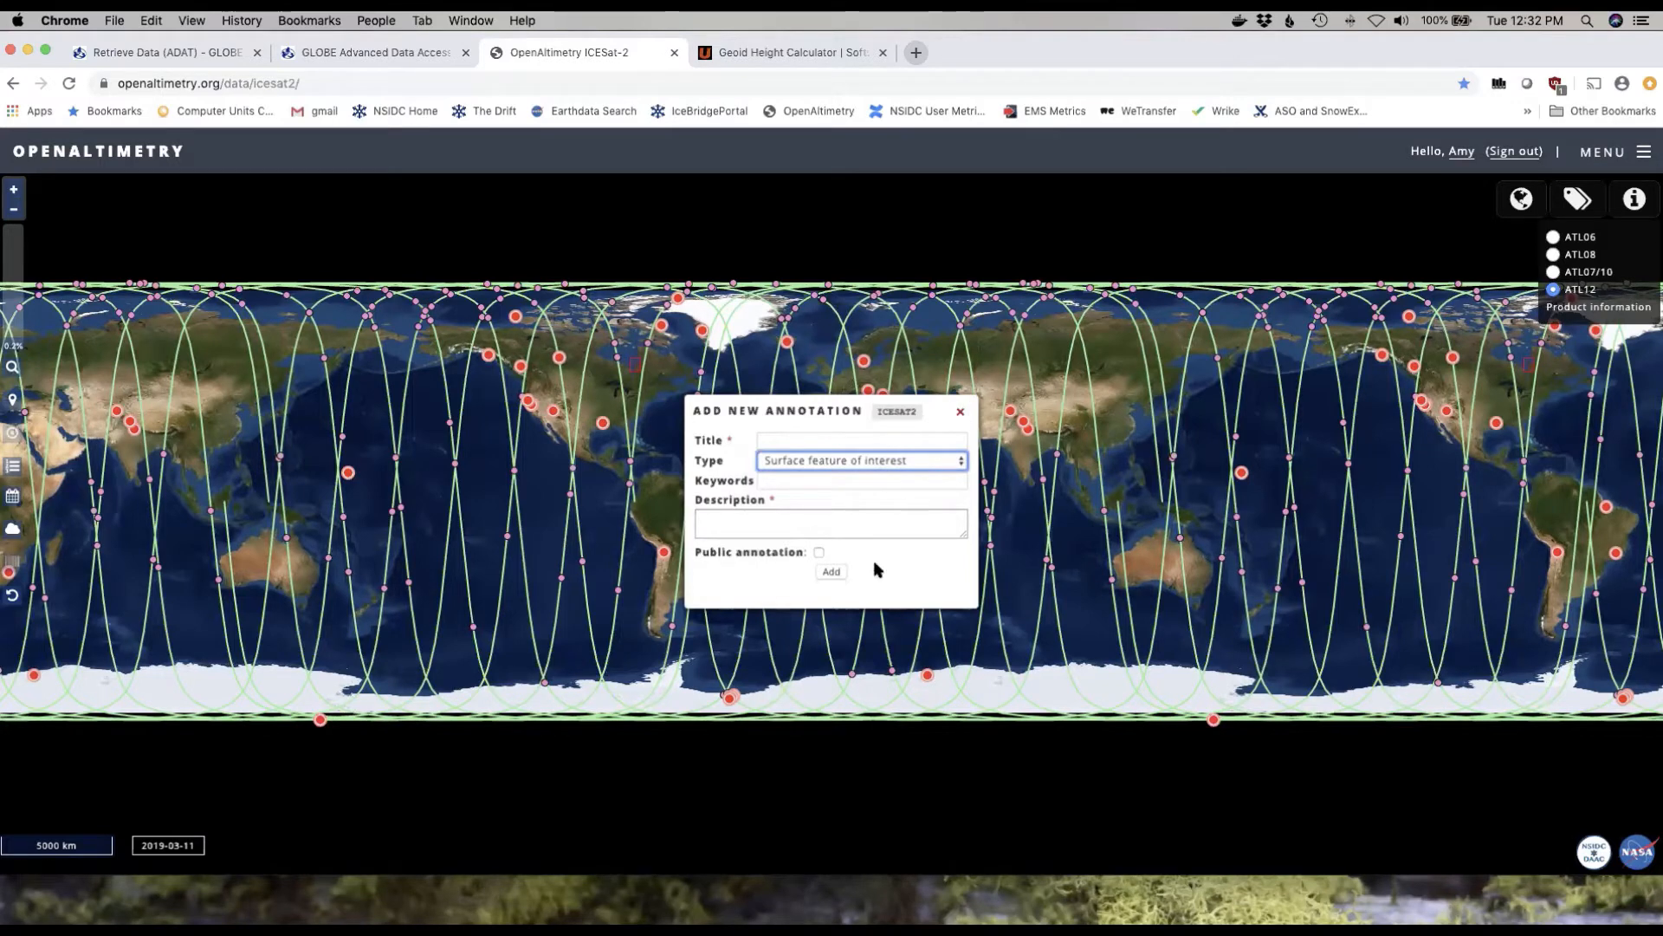
click(959, 413)
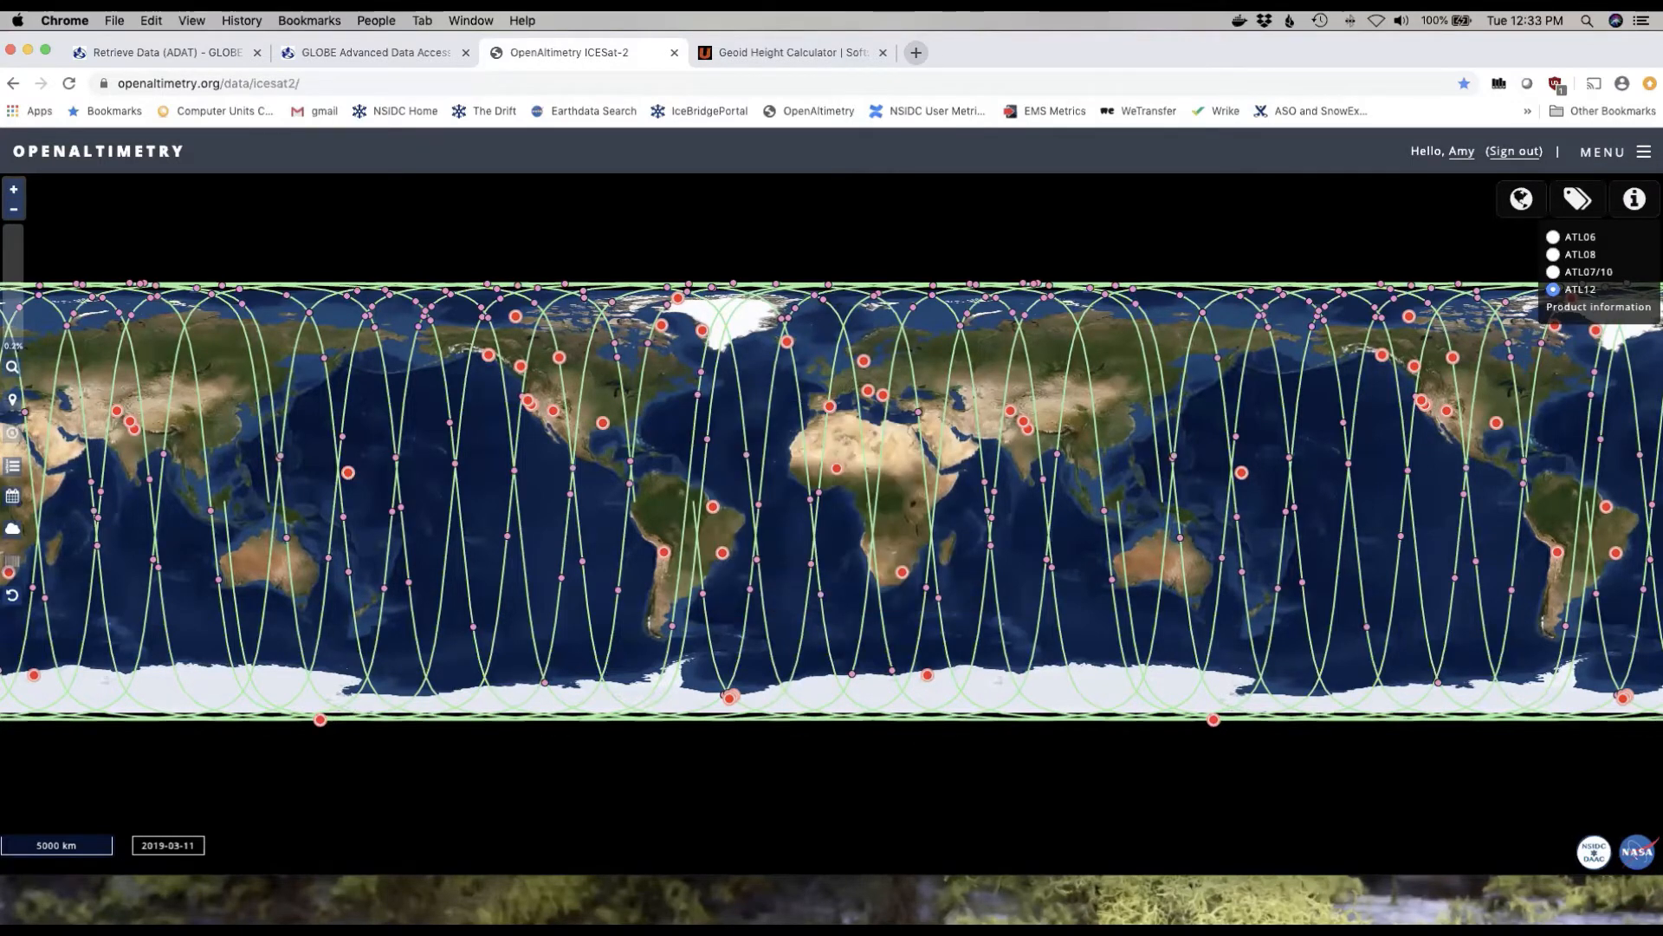
Search the annotations for the keyword GLOBE and open the GLOBE-sweden annotation on the map
click(1578, 201)
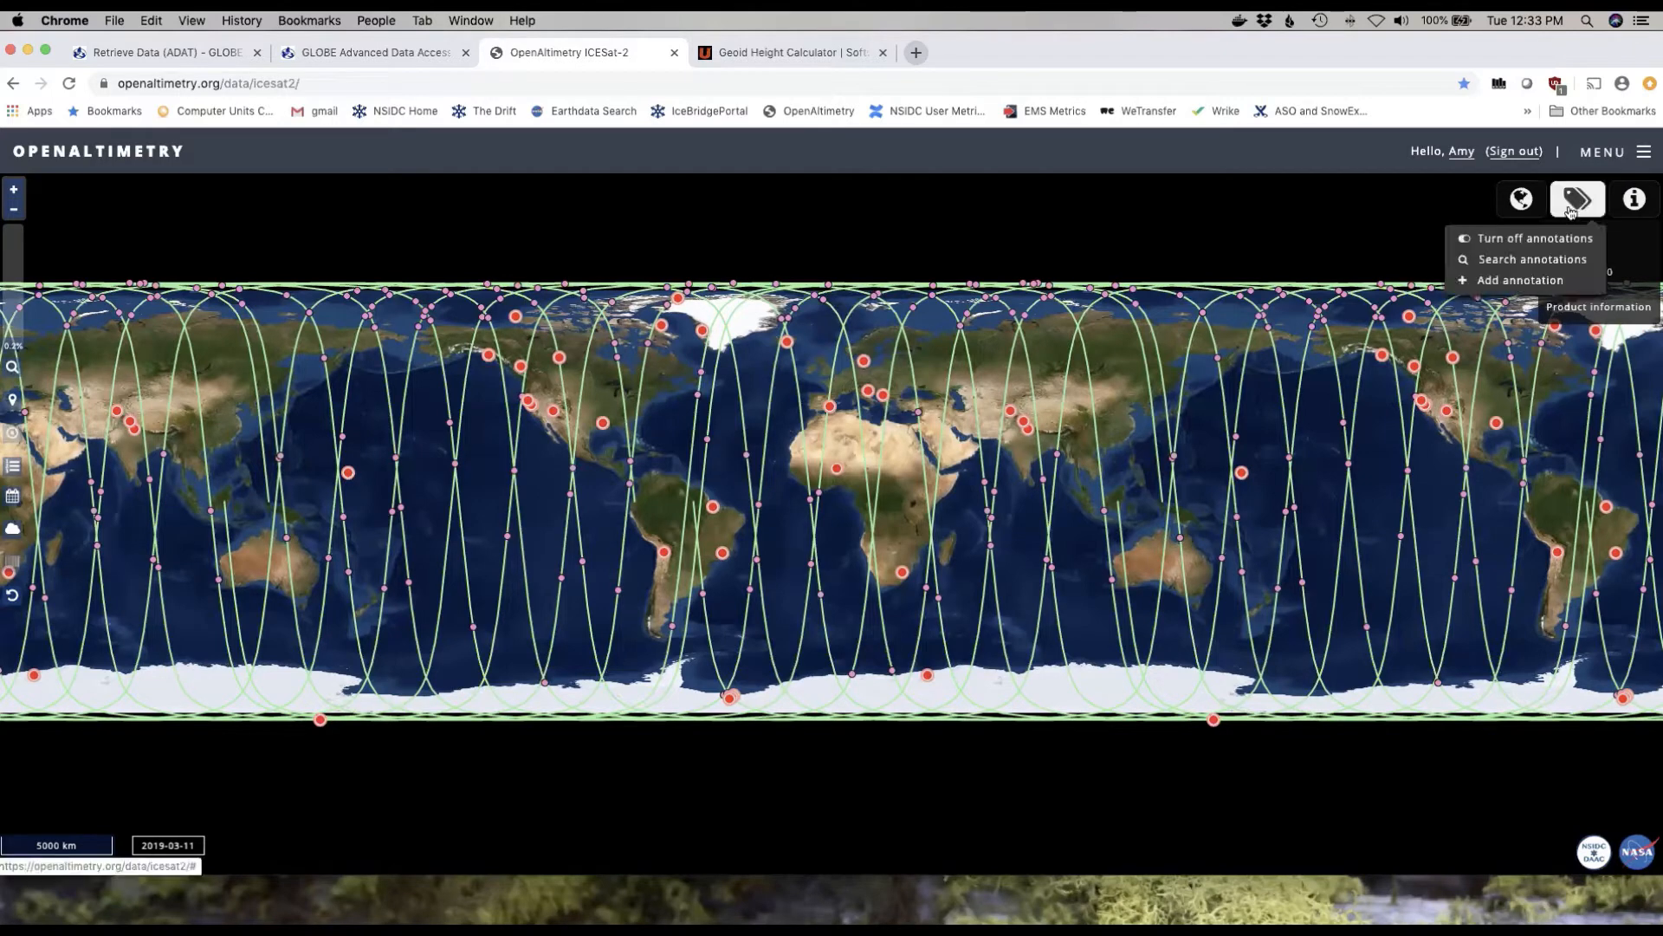
click(1521, 260)
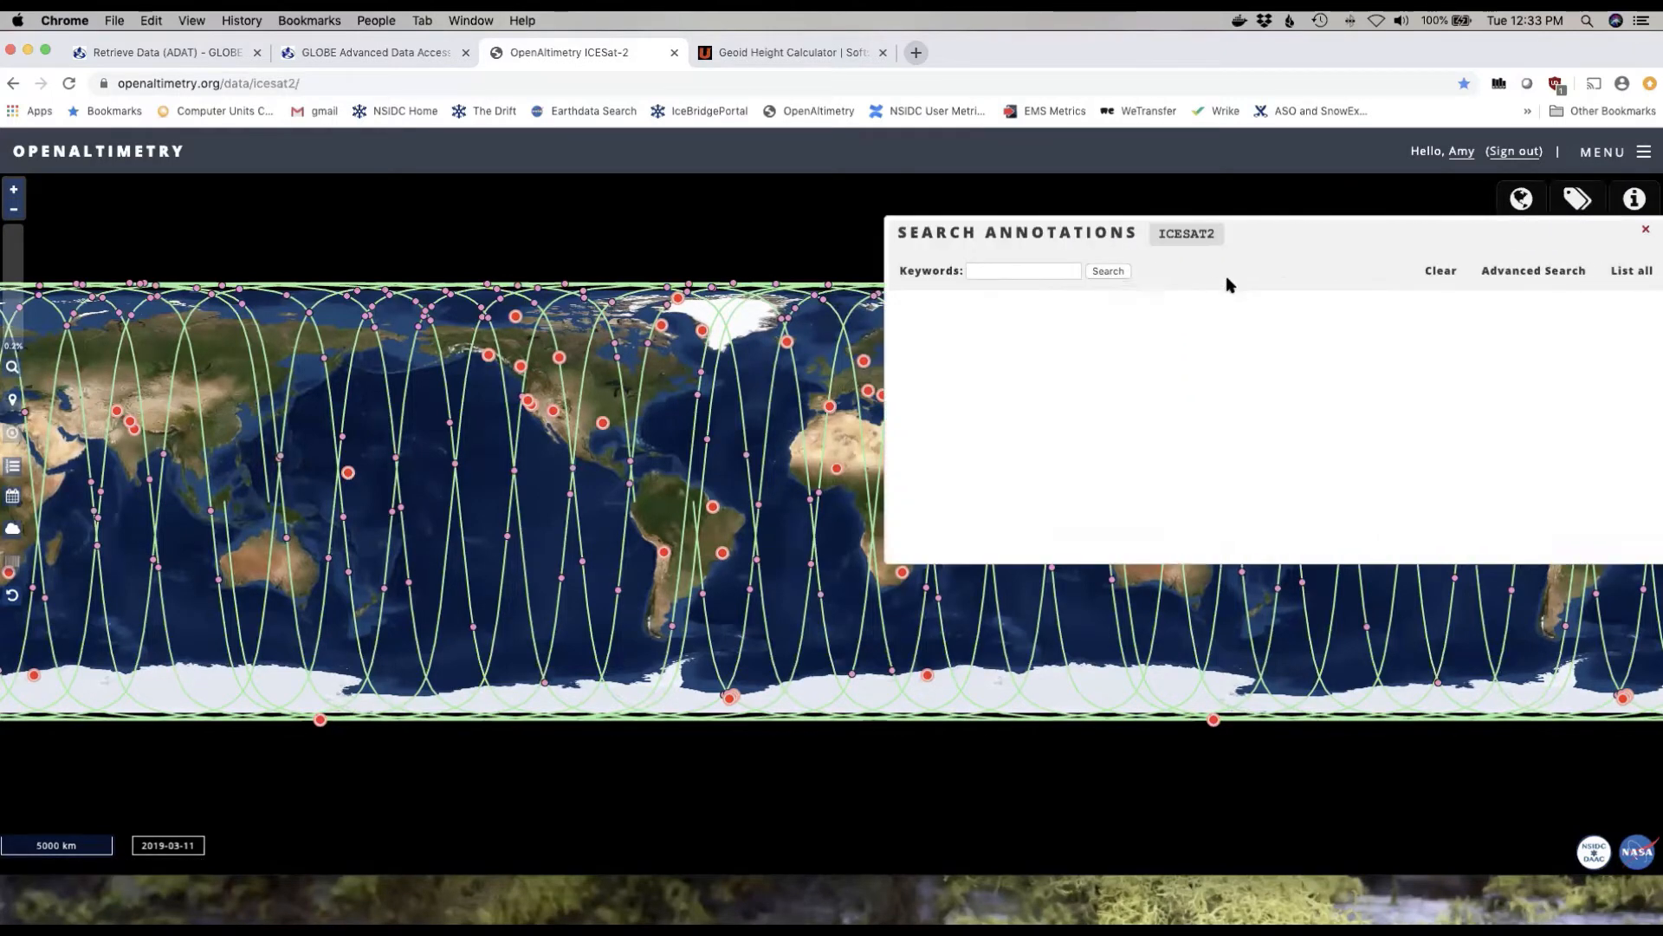
click(1048, 273)
click(995, 308)
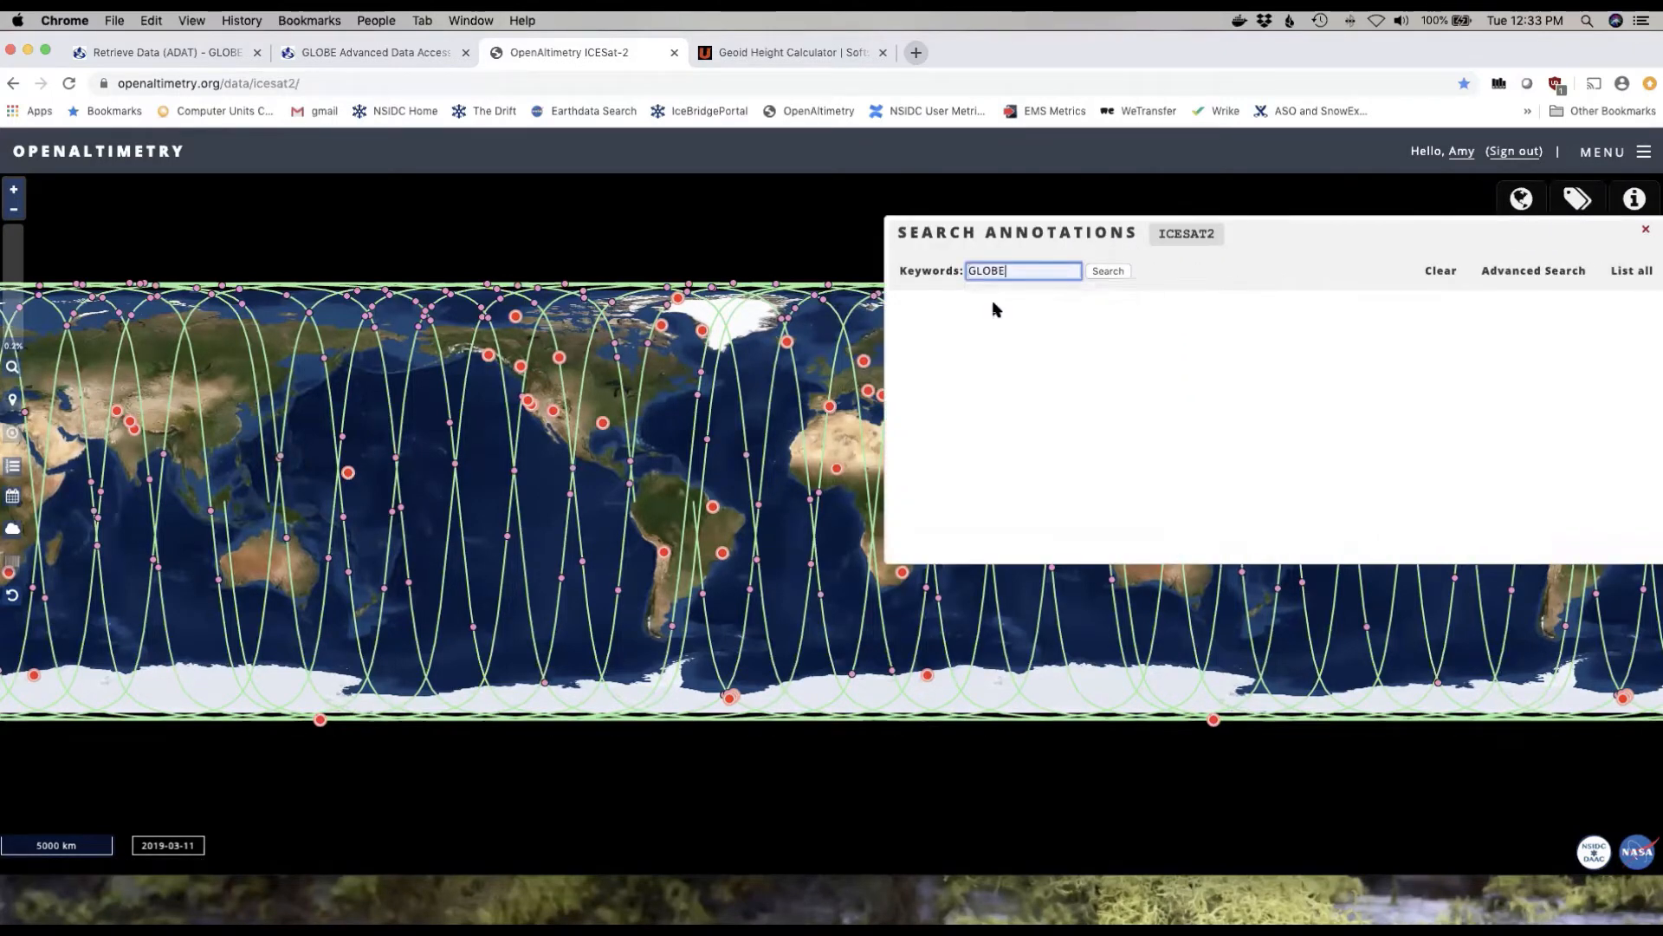
click(1098, 273)
click(1591, 336)
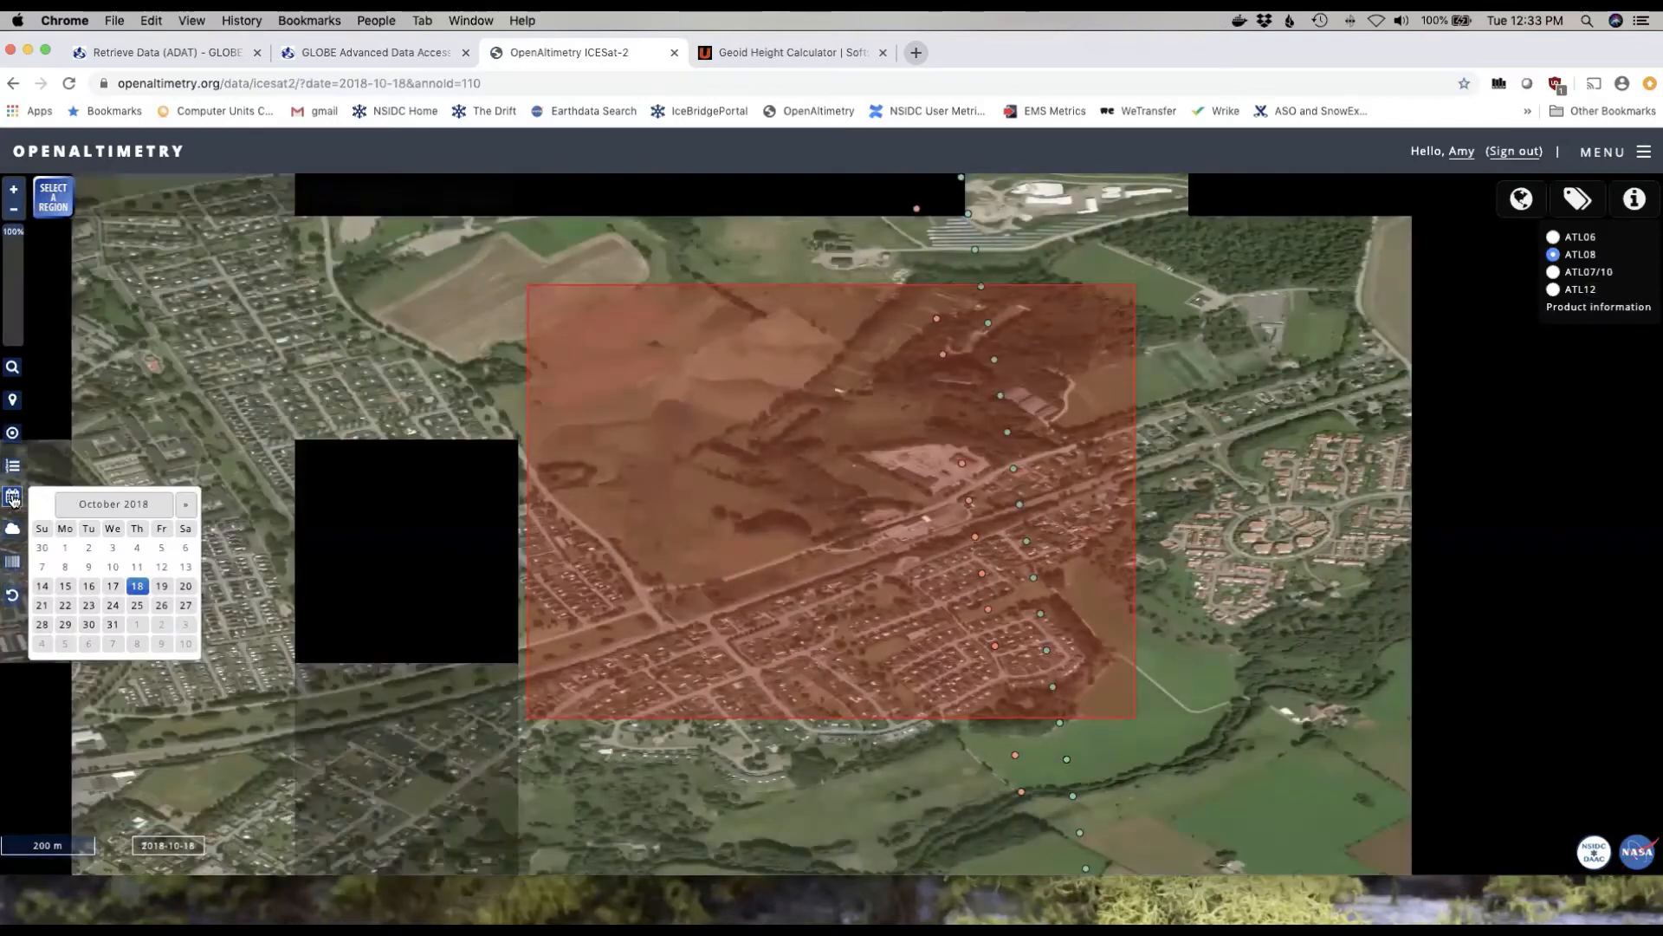
Read the details of the GLOBE-sweden annotation and switch to Google Earth Pro to view the GLOBE tree height site in Sweden
click(13, 500)
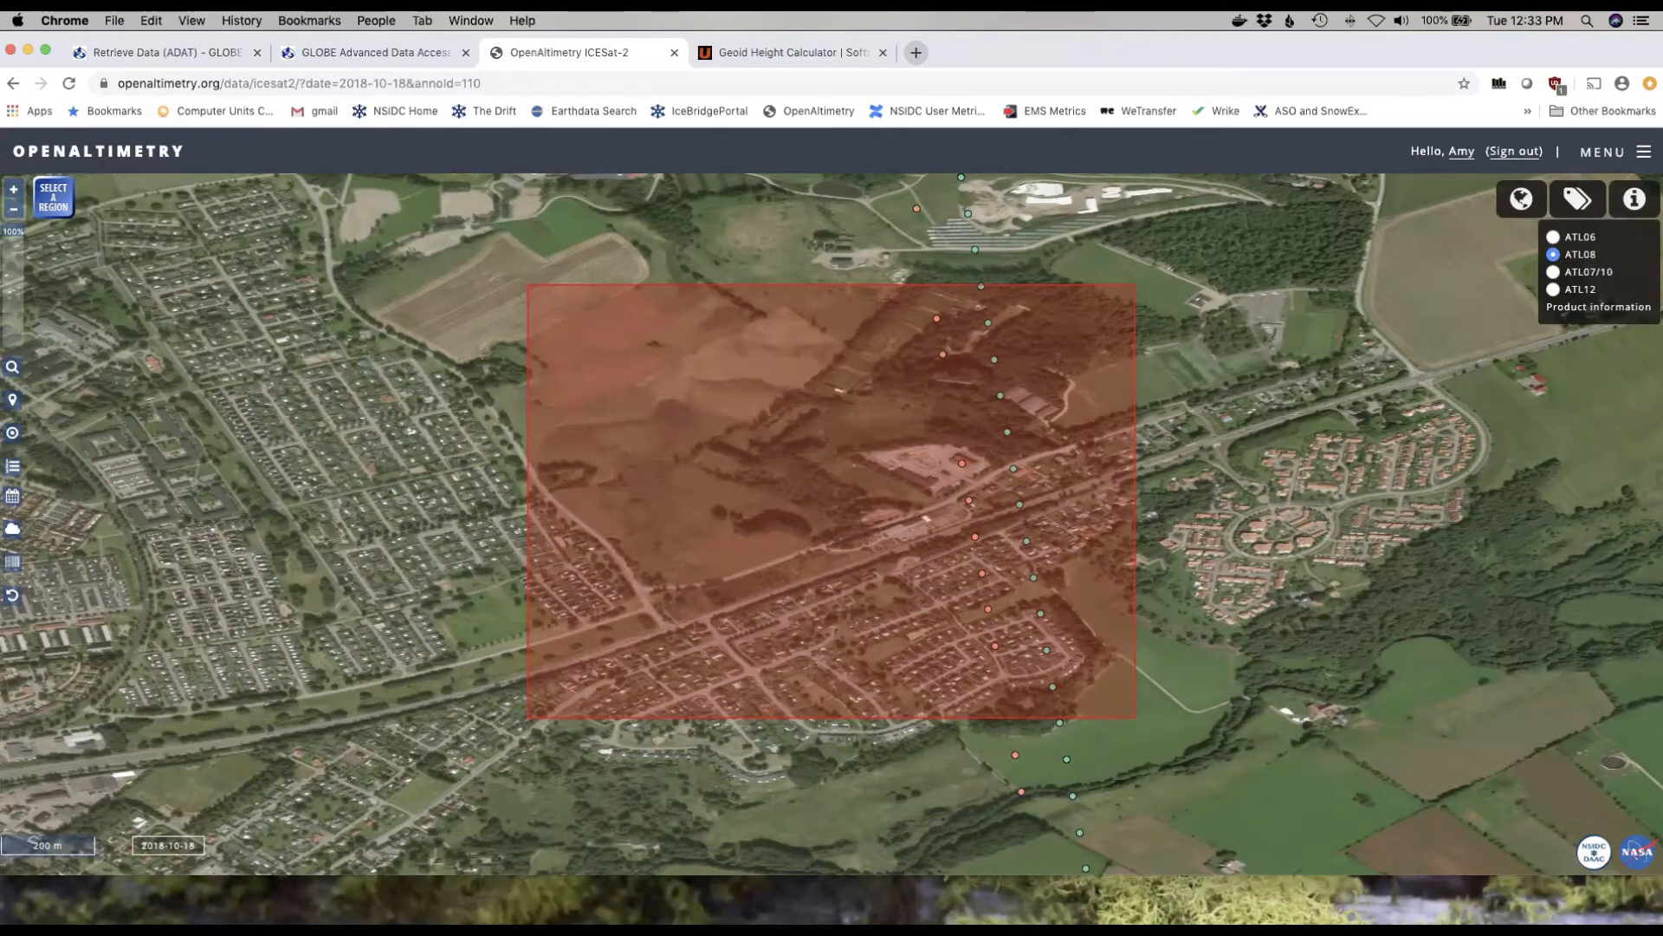
click(909, 461)
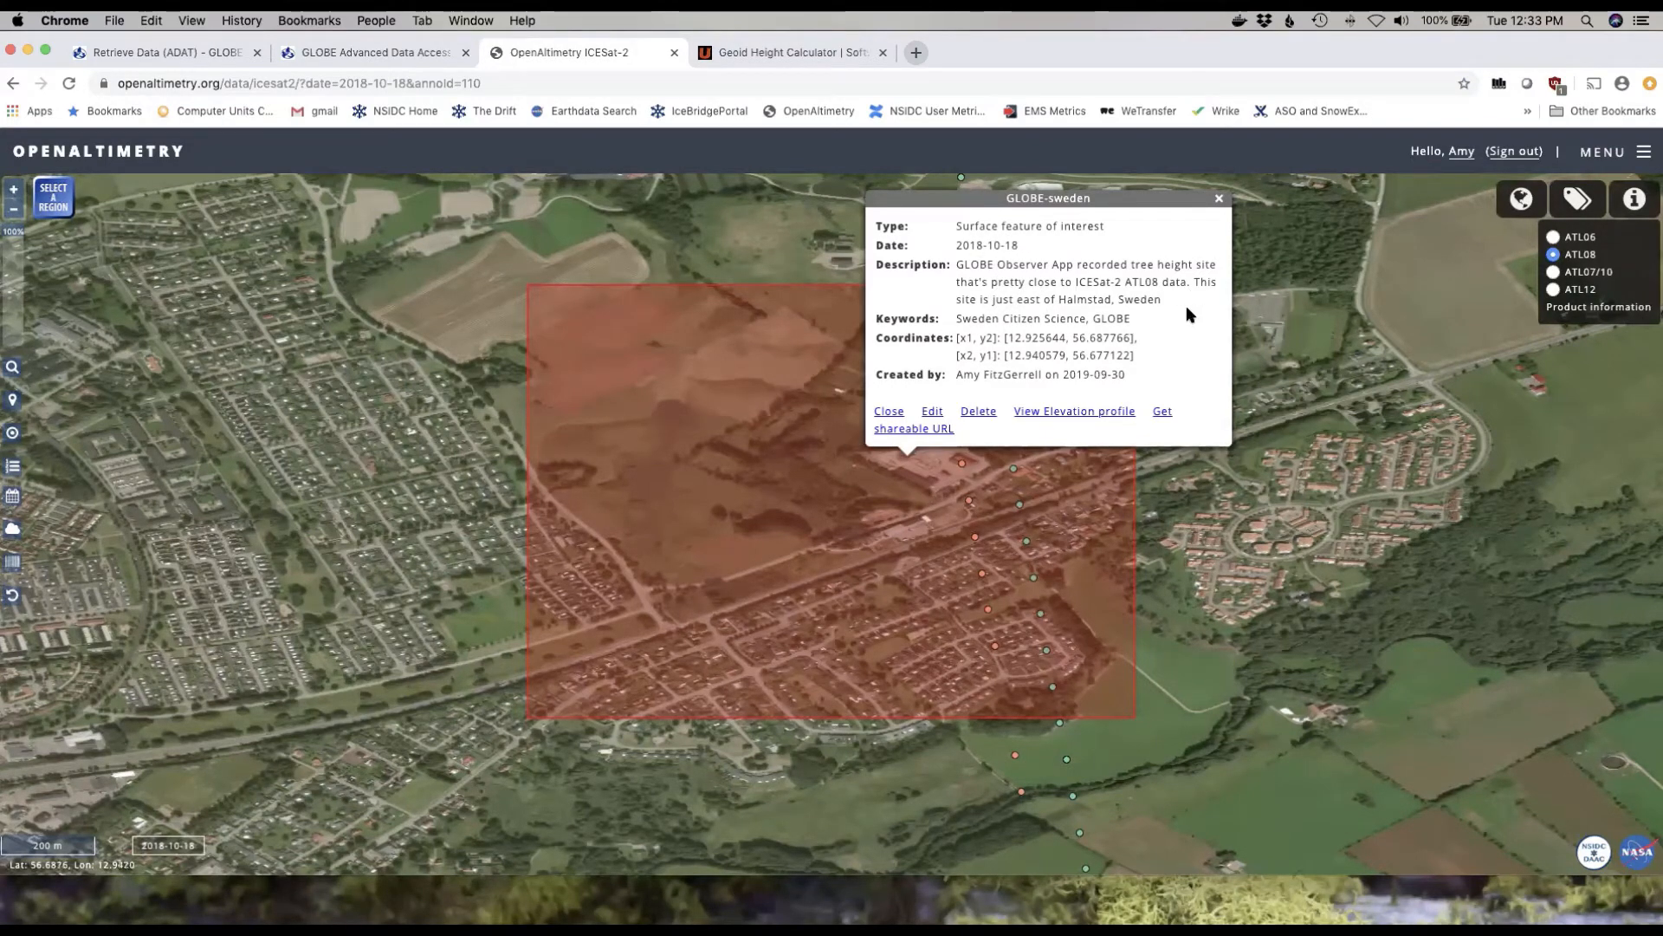
click(1219, 199)
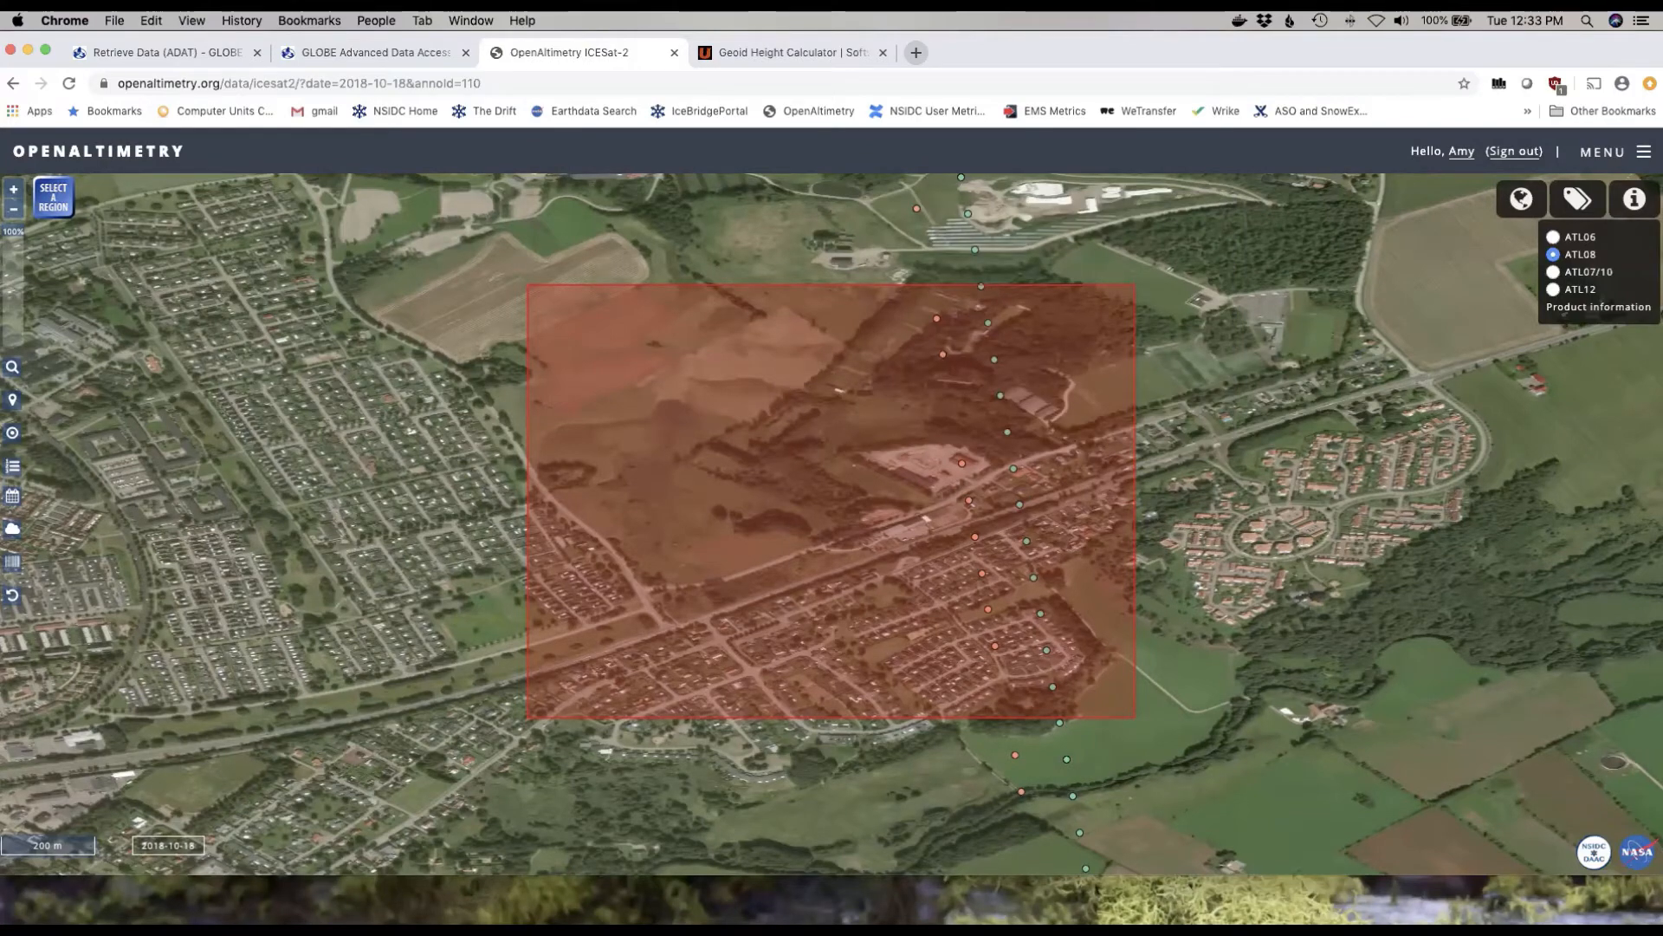
drag(1662, 434, 682, 179)
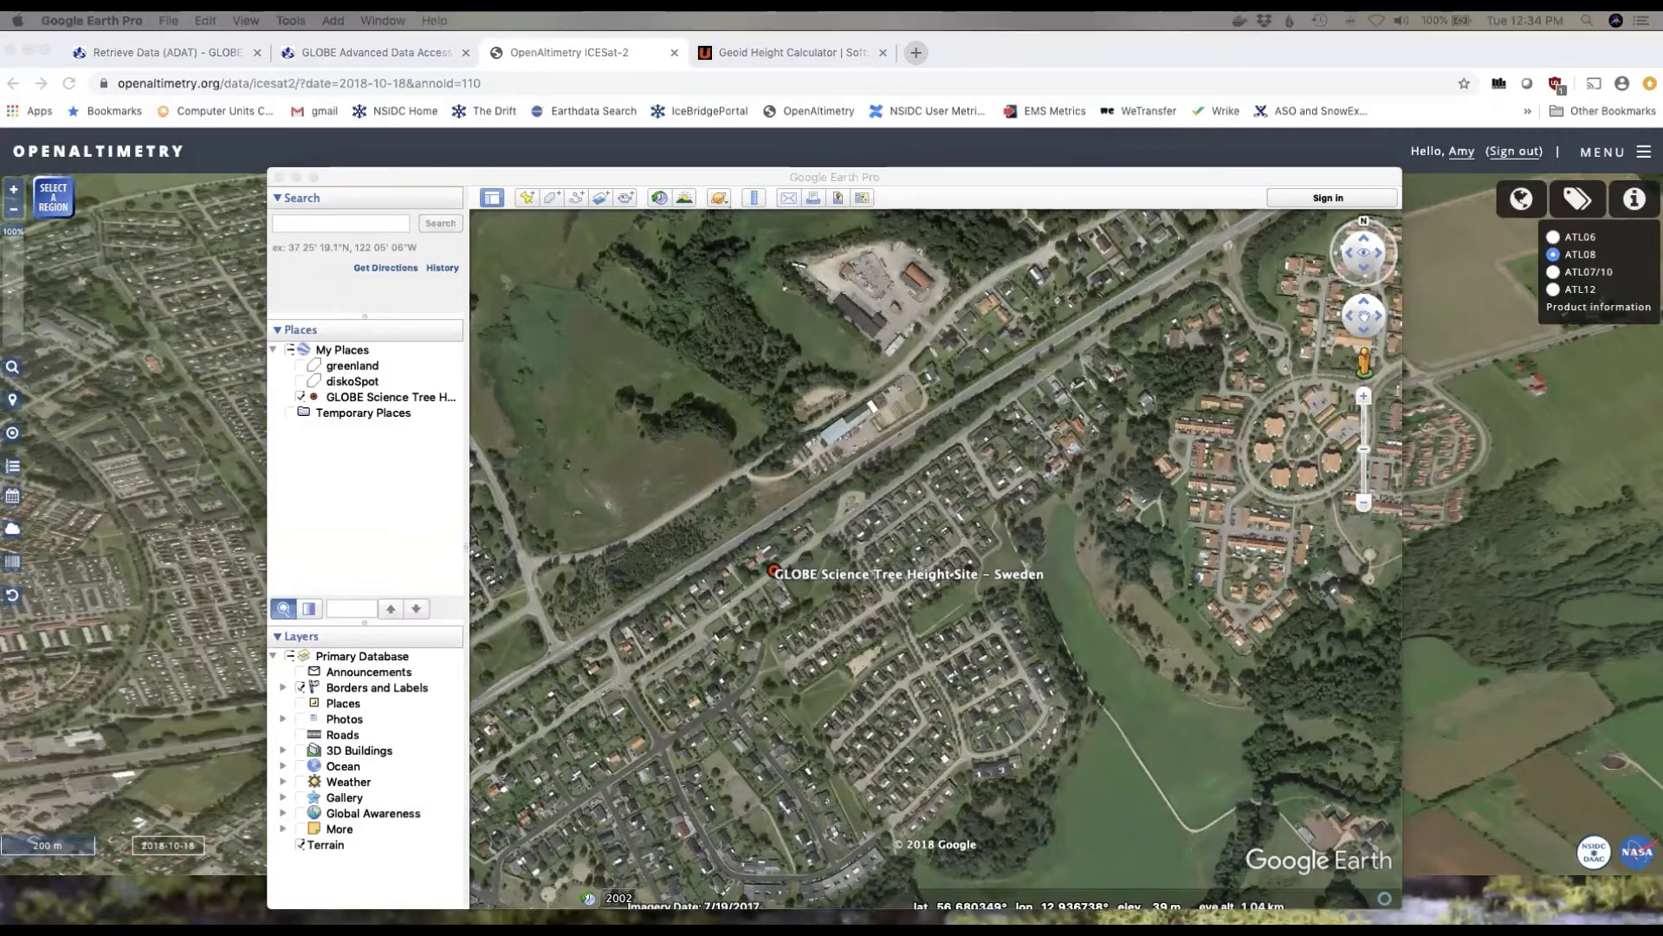
Close the Google Earth Pro view of the GLOBE tree height site and switch back to the OpenAltimetry map in Chrome
drag(1387, 922, 337, 903)
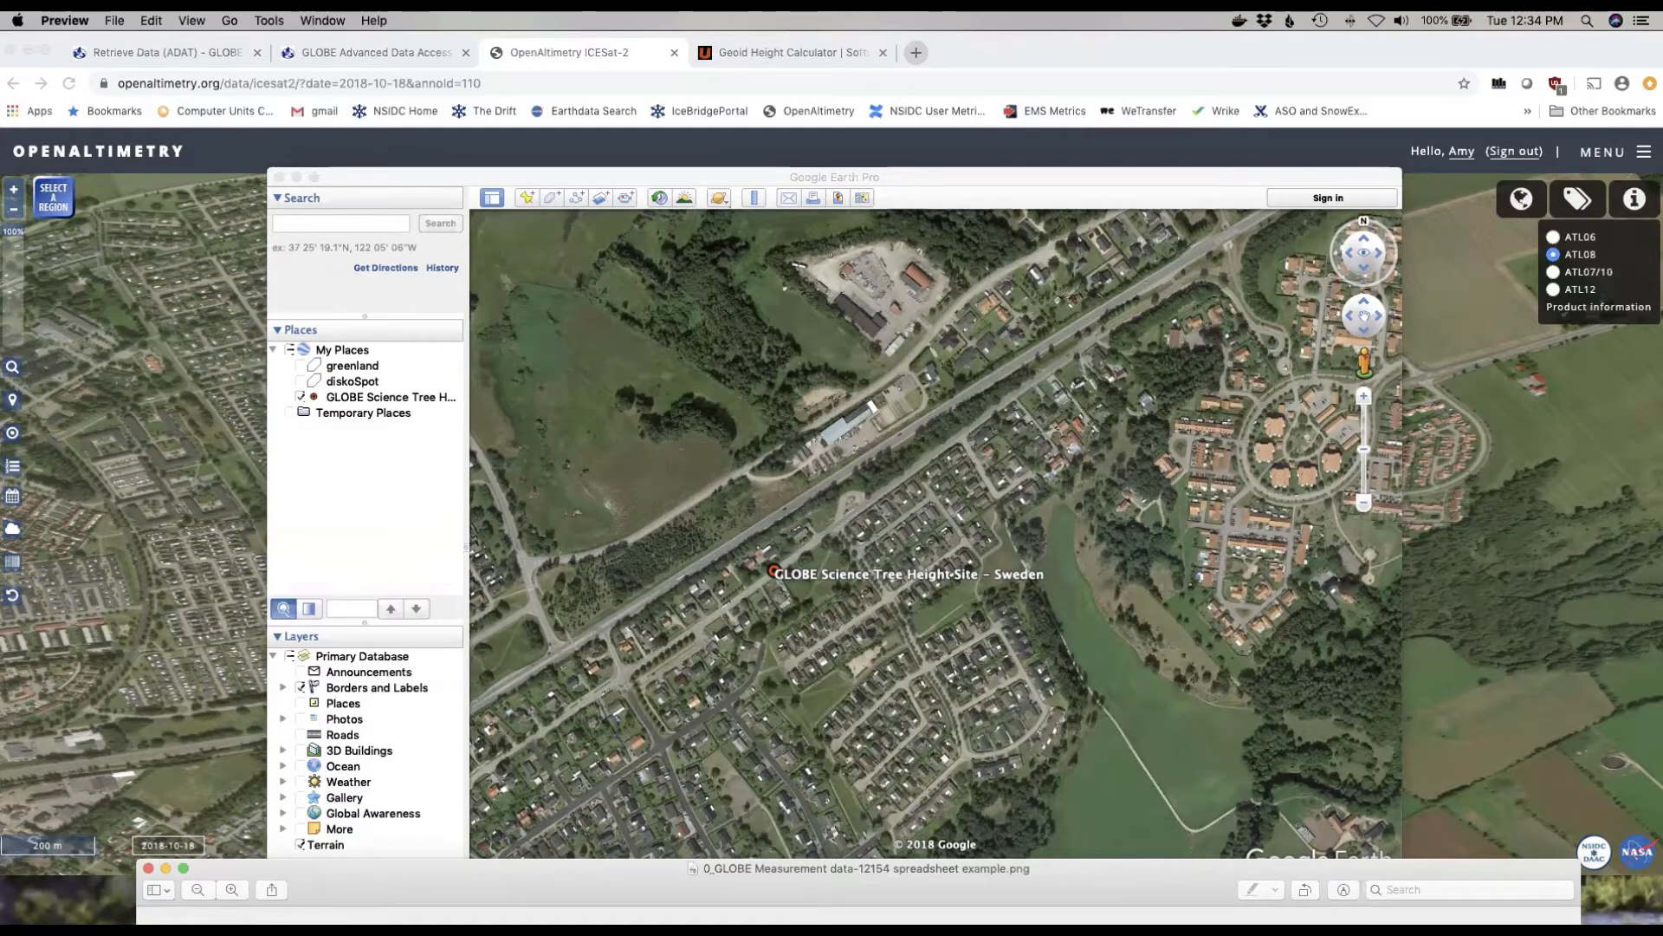
click(973, 728)
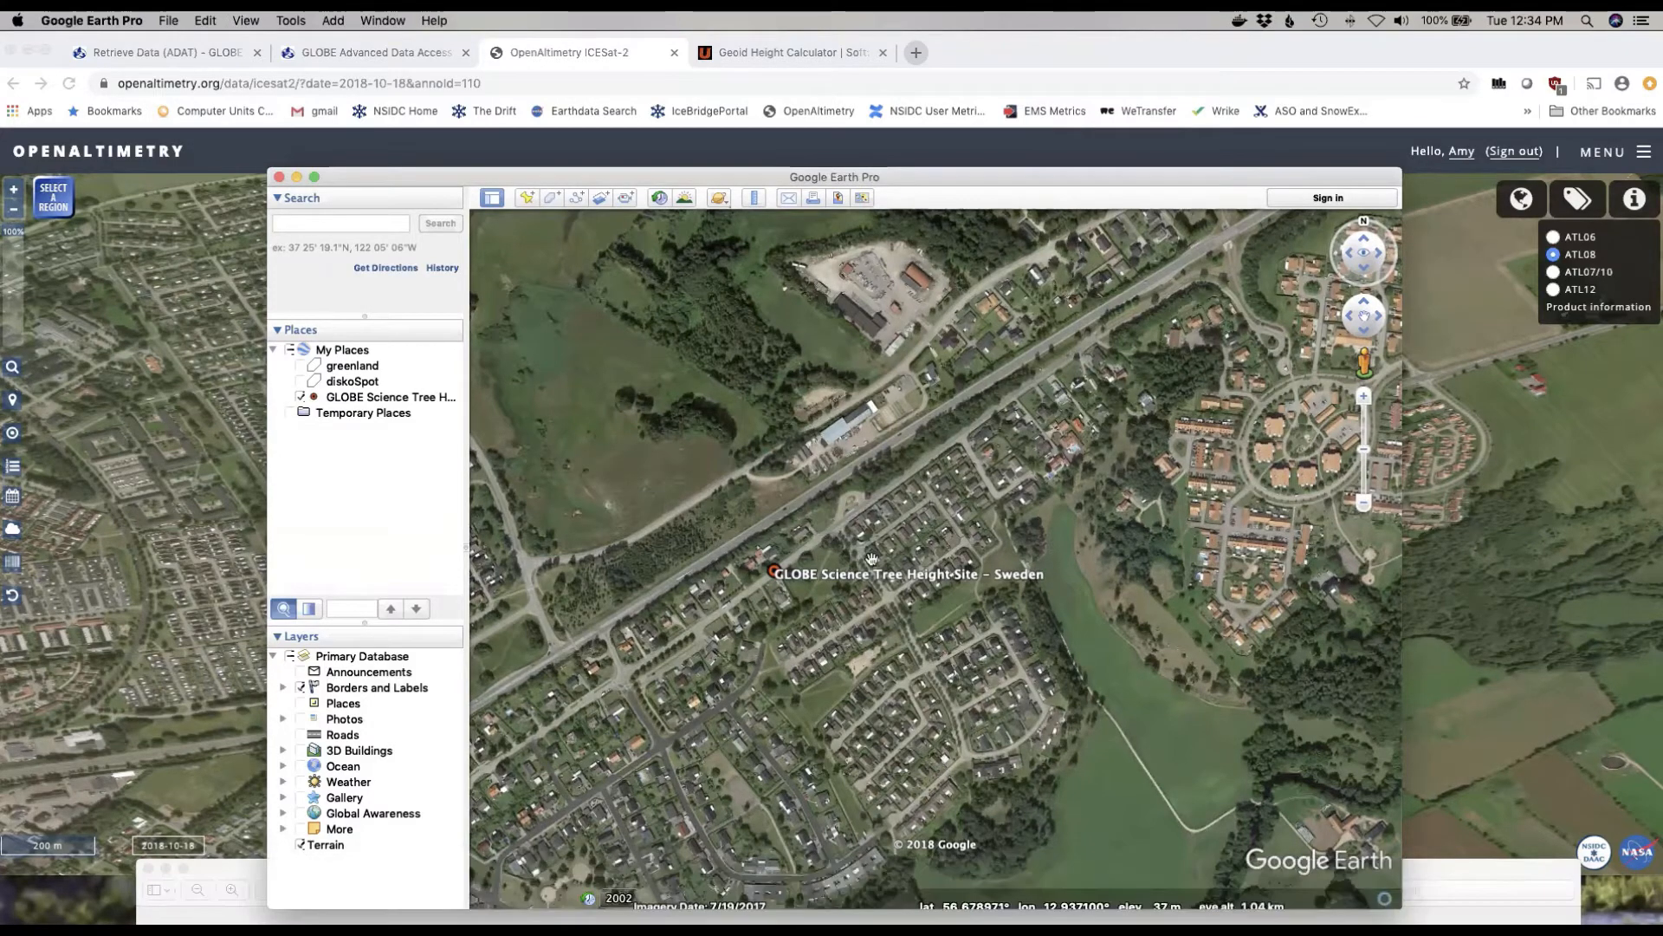
click(279, 176)
click(451, 756)
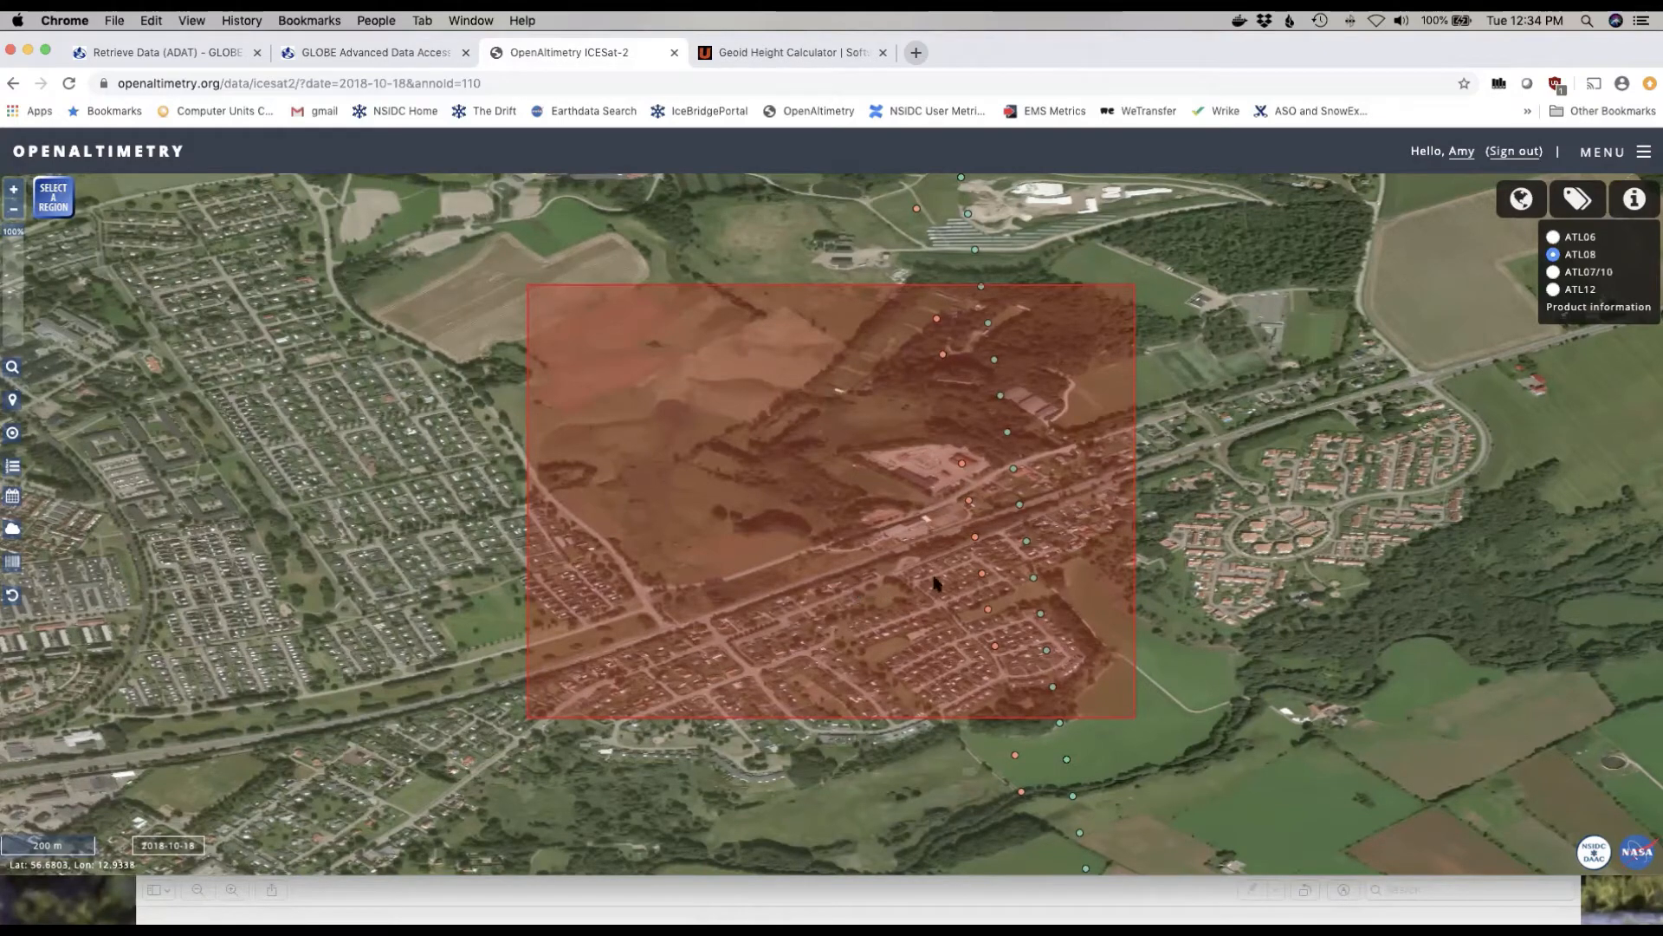
Inspect the details of three neighbouring ATL08 gt3l points in the southern part of the red annotated area
click(982, 577)
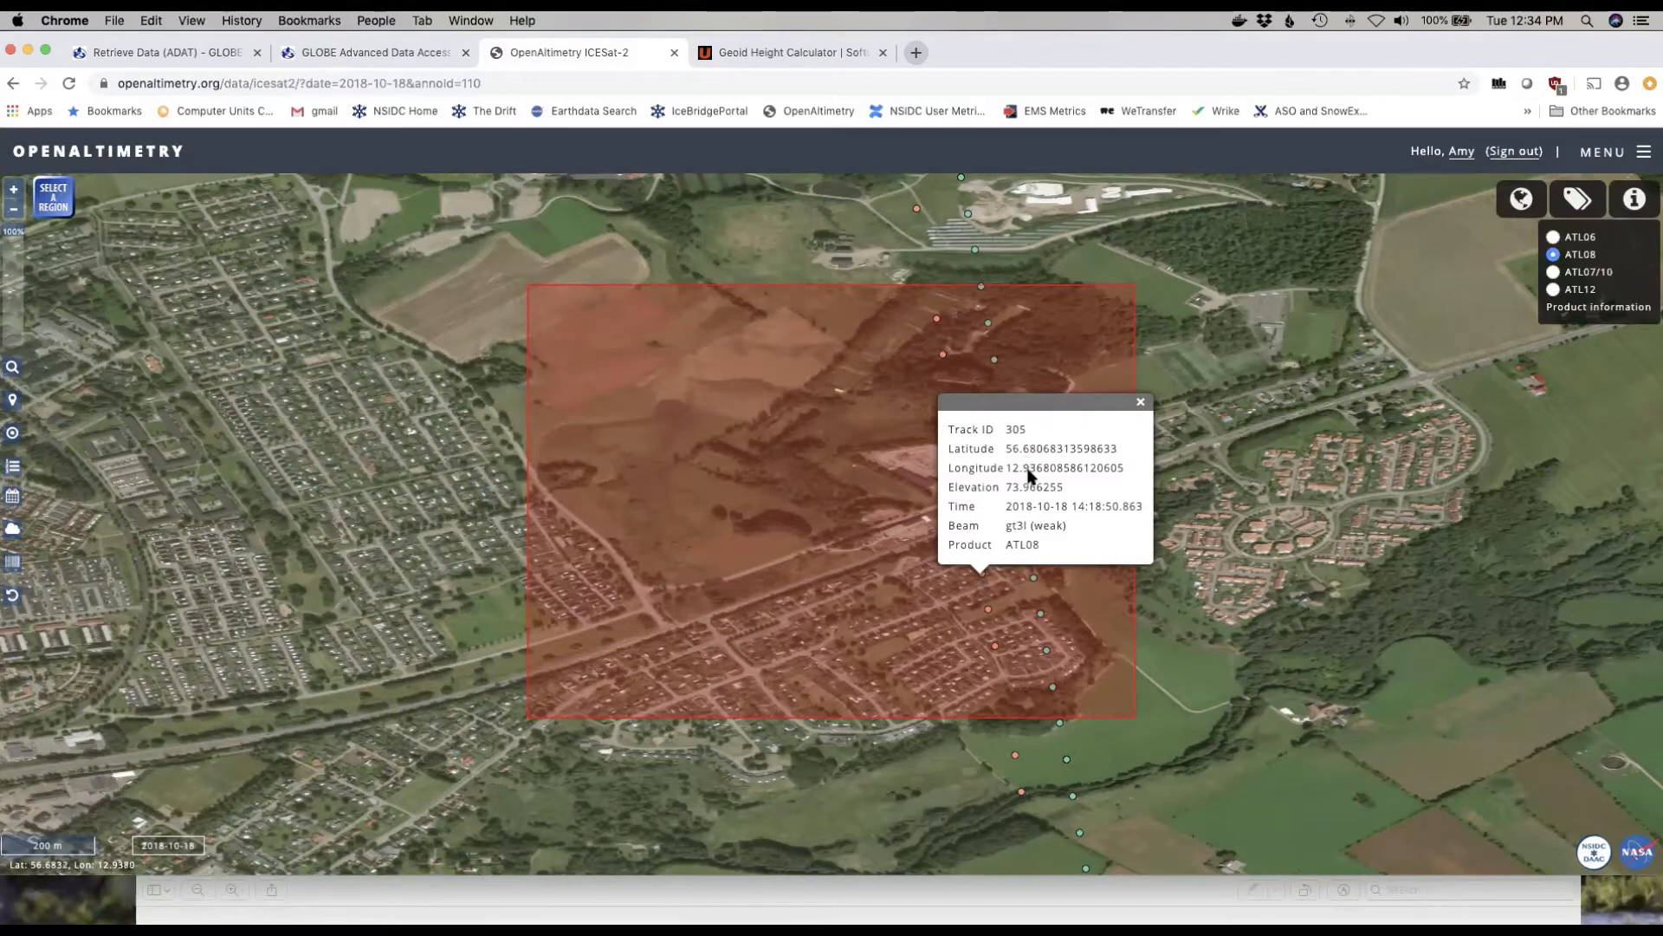
click(988, 613)
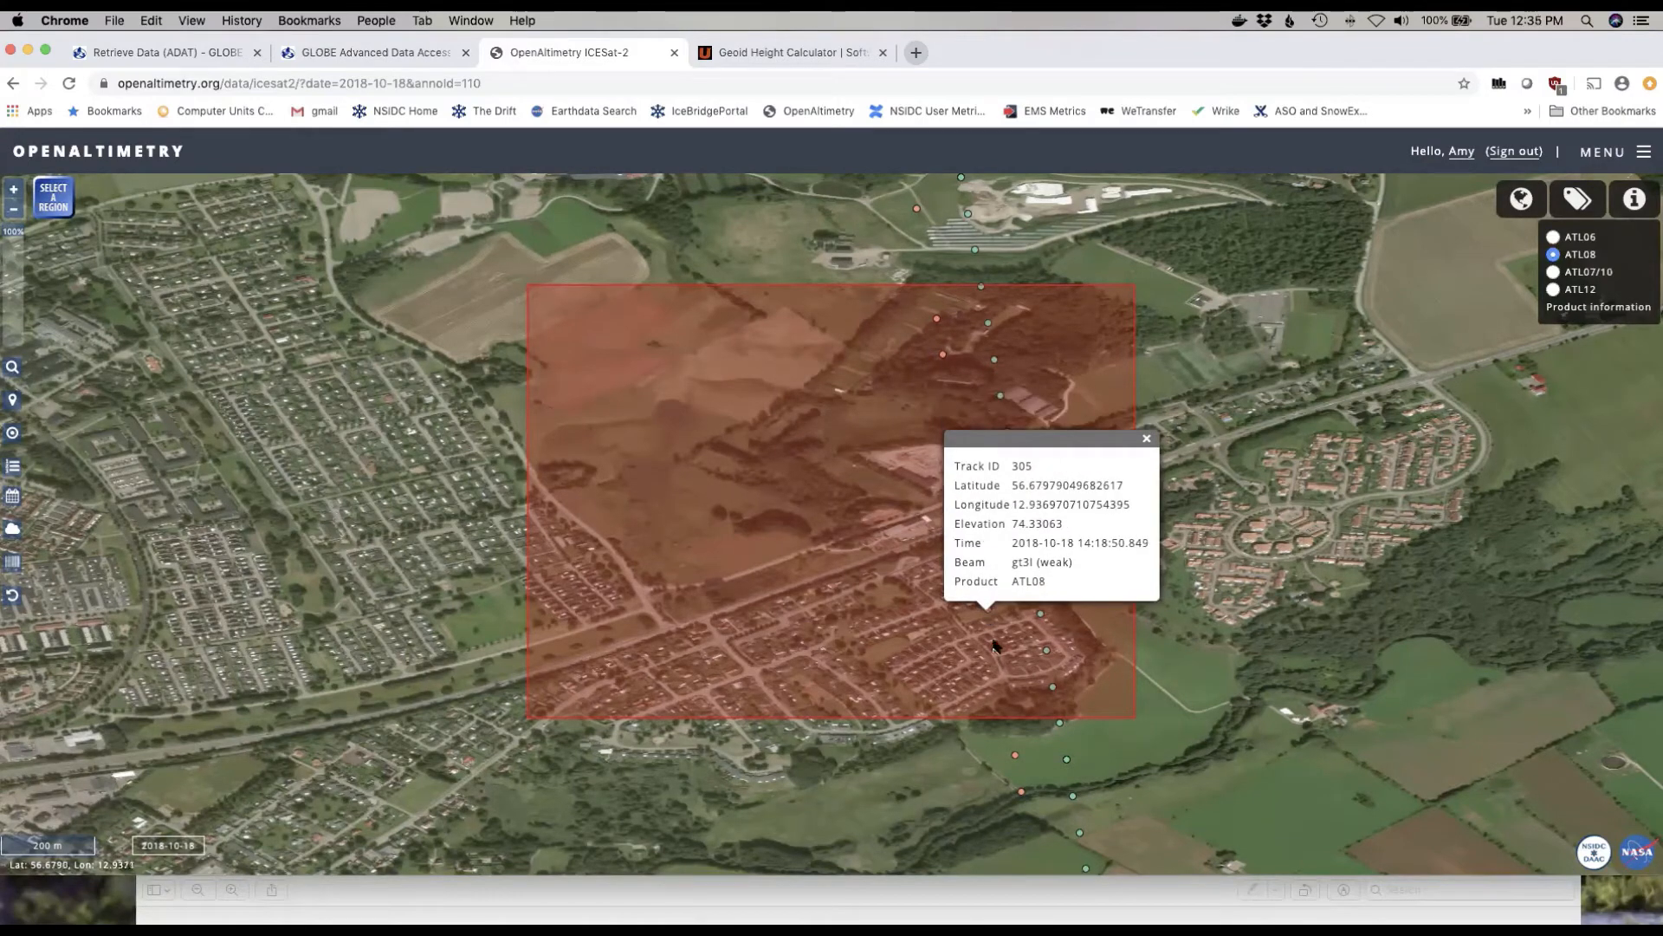
click(993, 644)
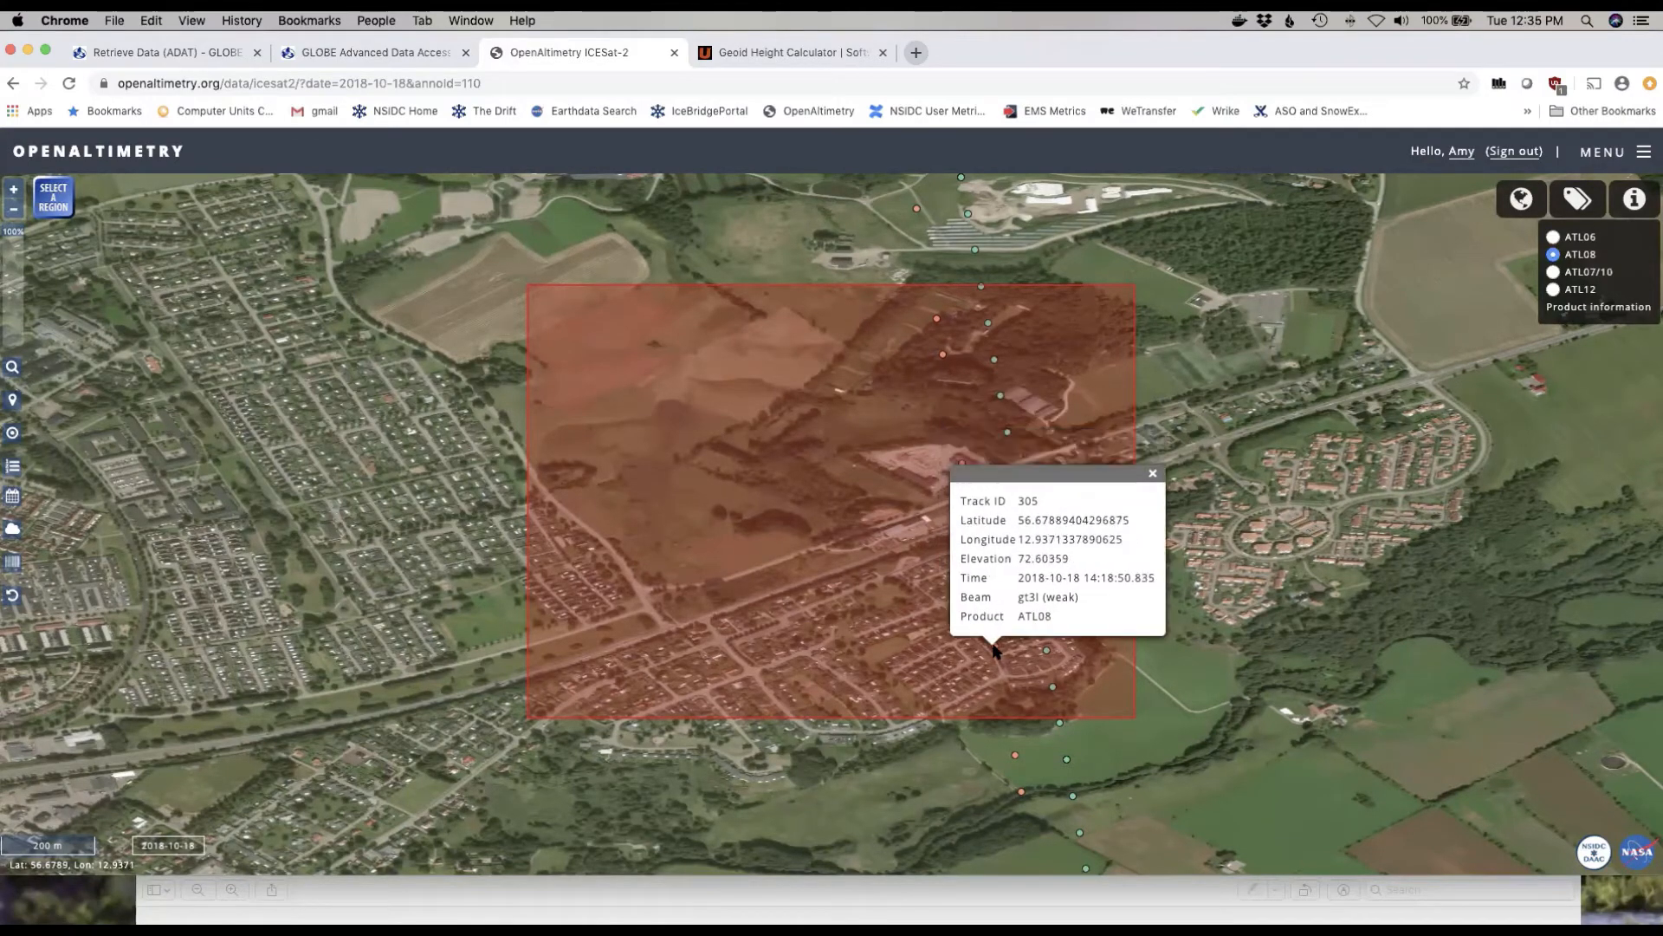
click(1153, 477)
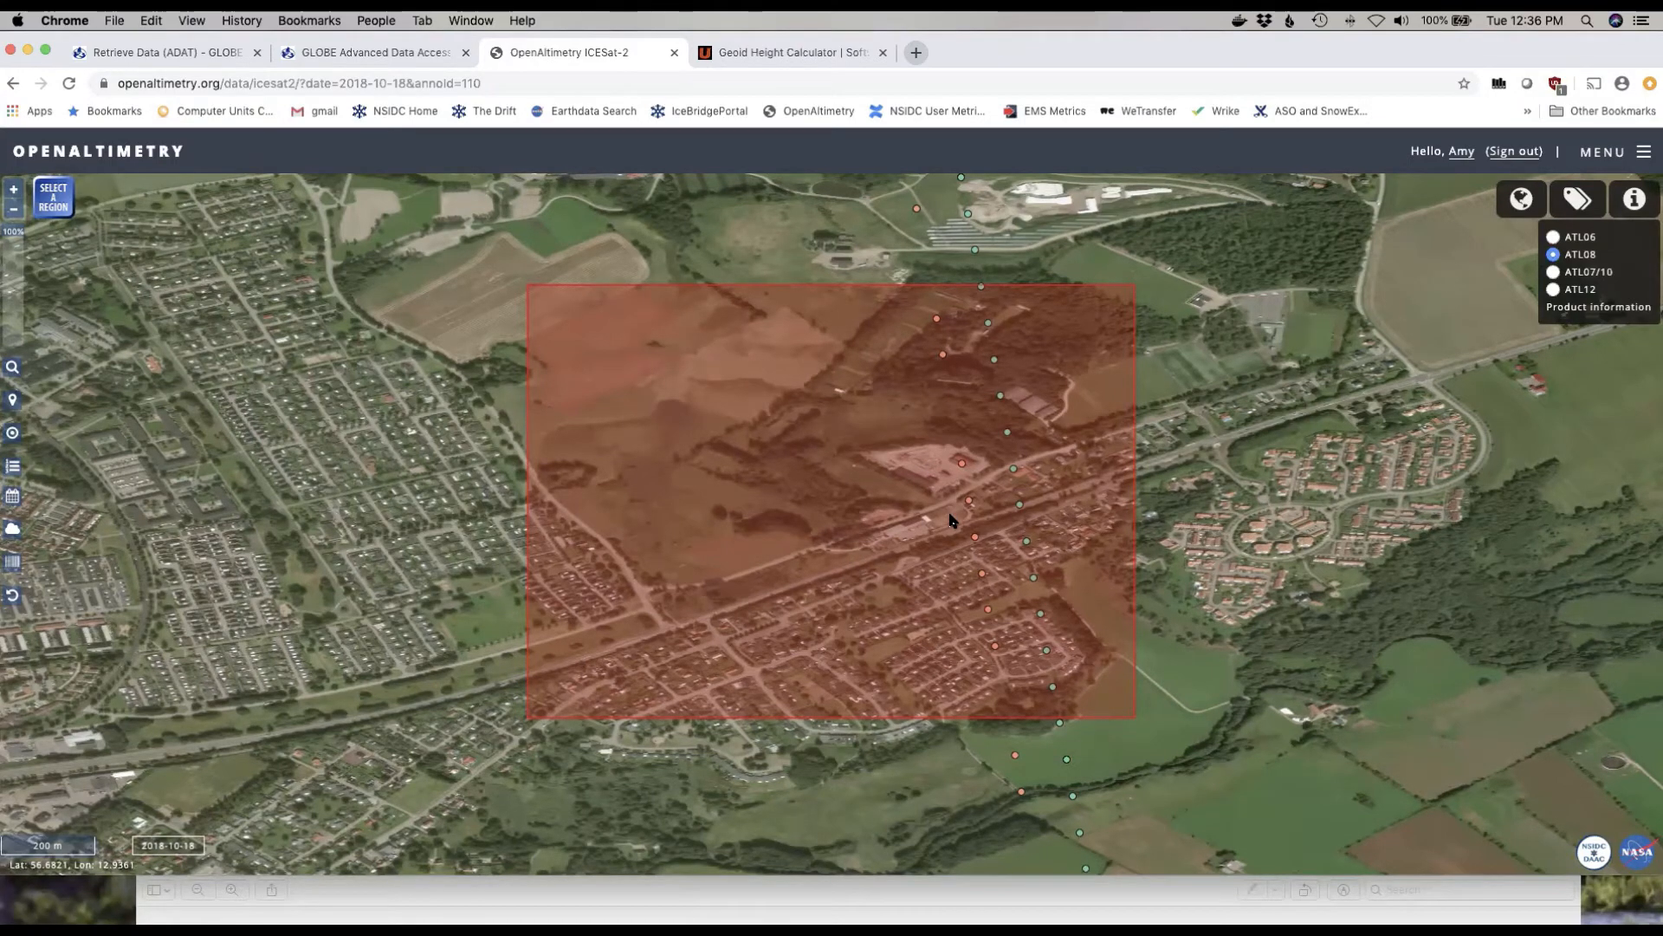
Read the elevation of the gt3l point just south of the railway line again and dismiss its details
click(981, 576)
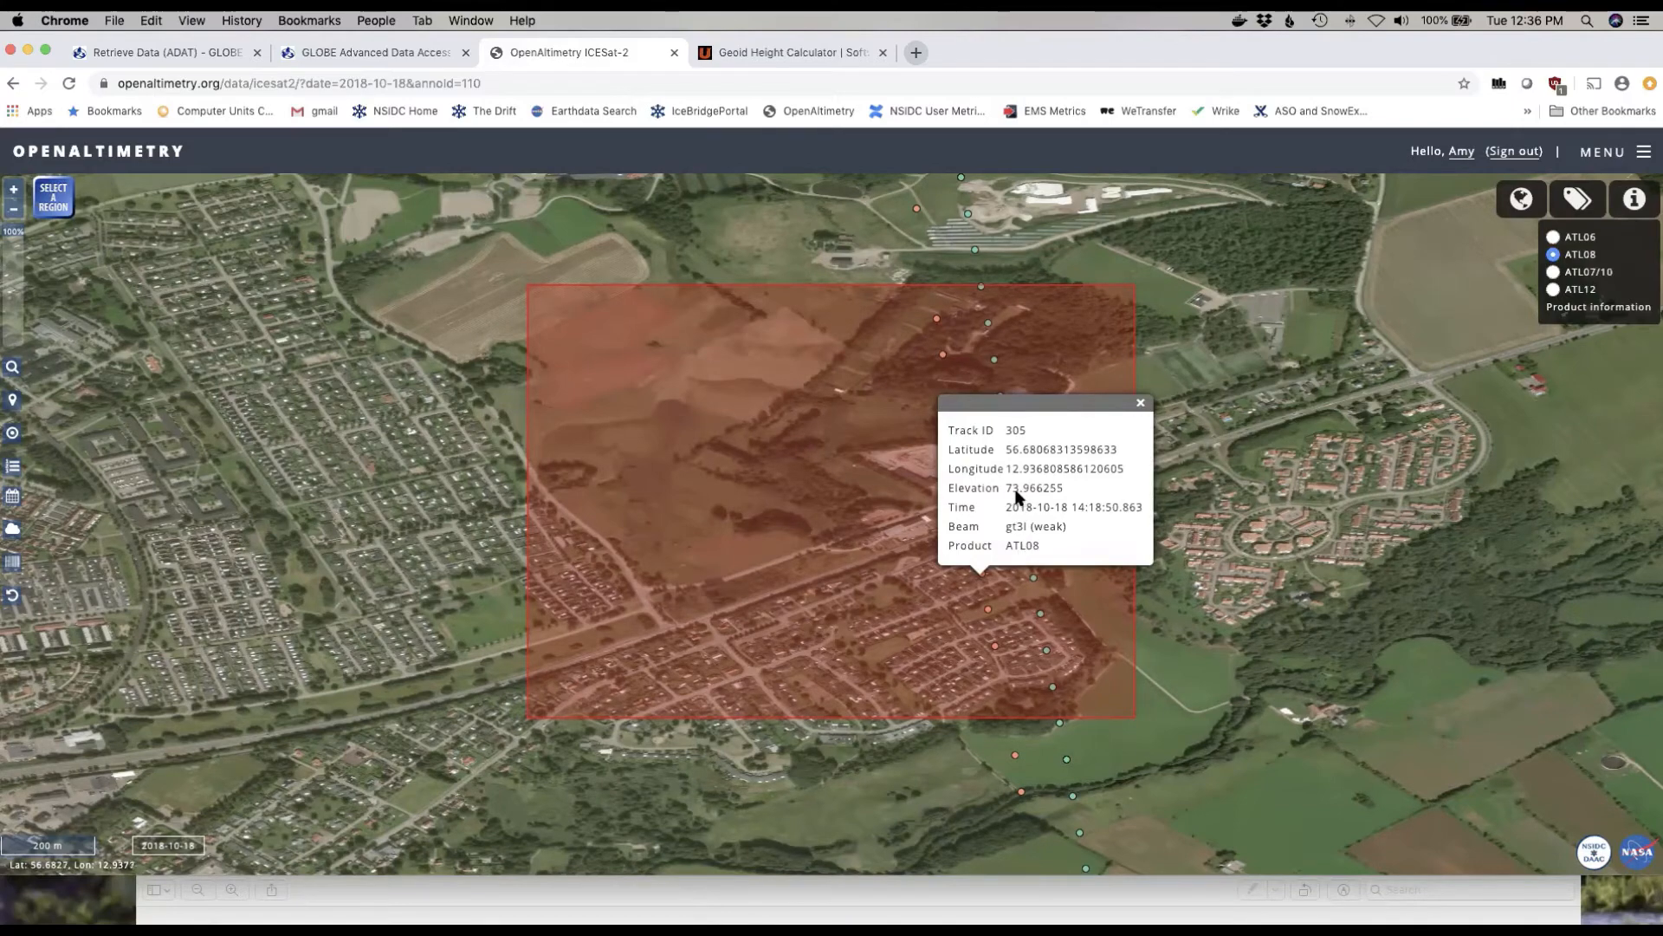
click(837, 888)
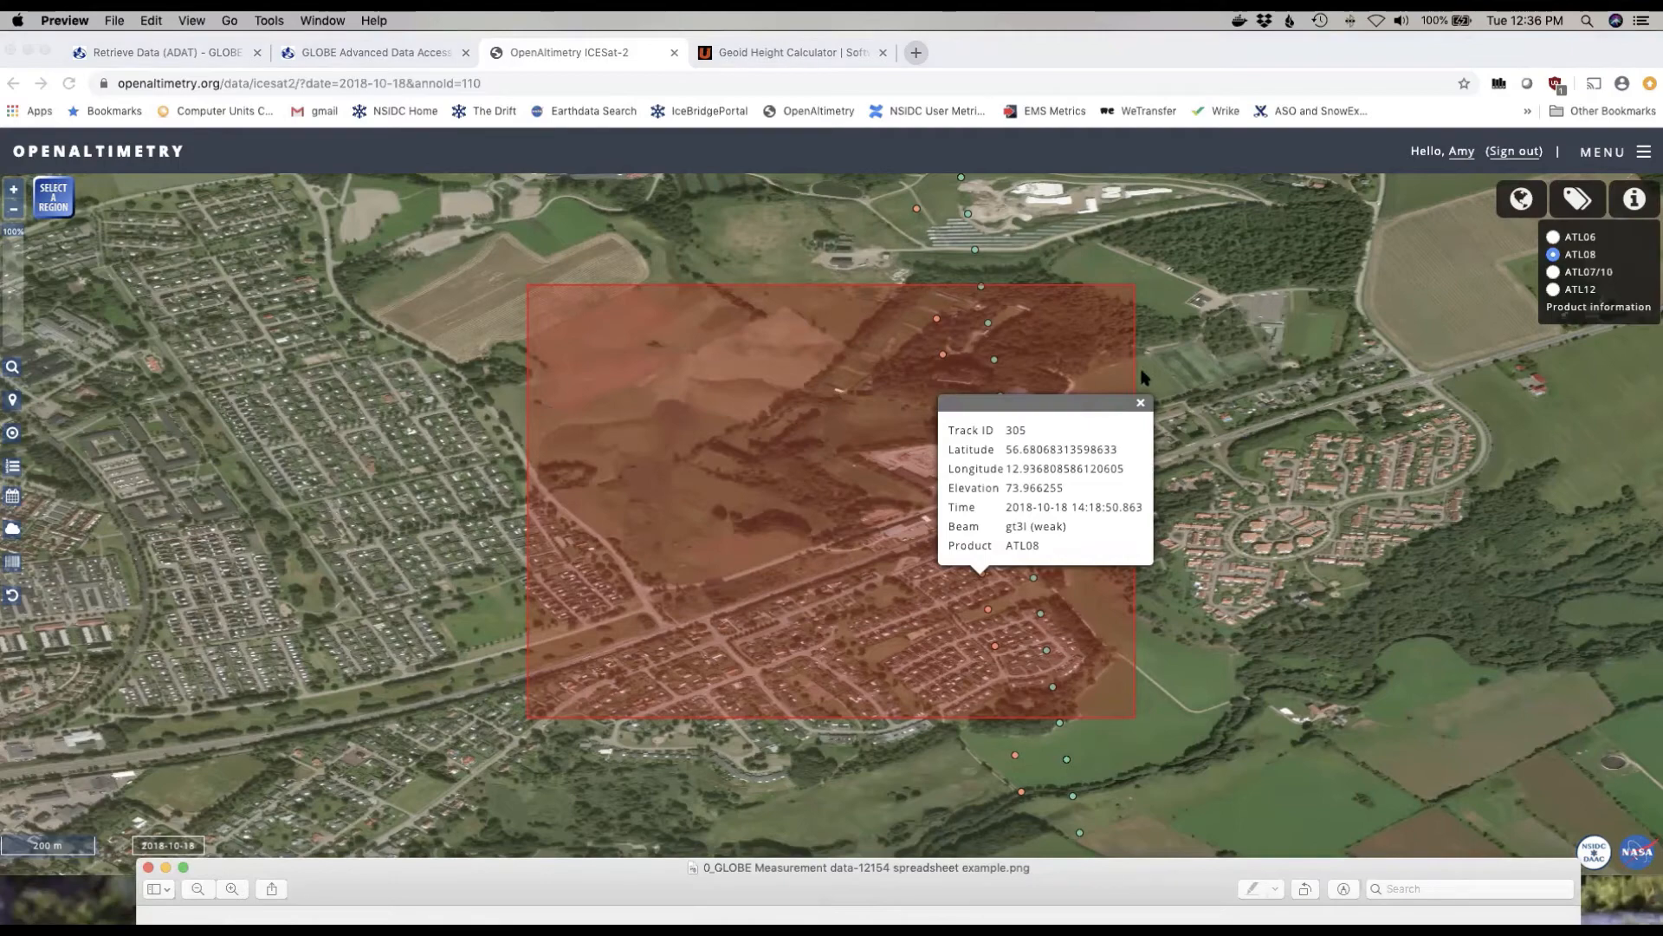
click(1140, 405)
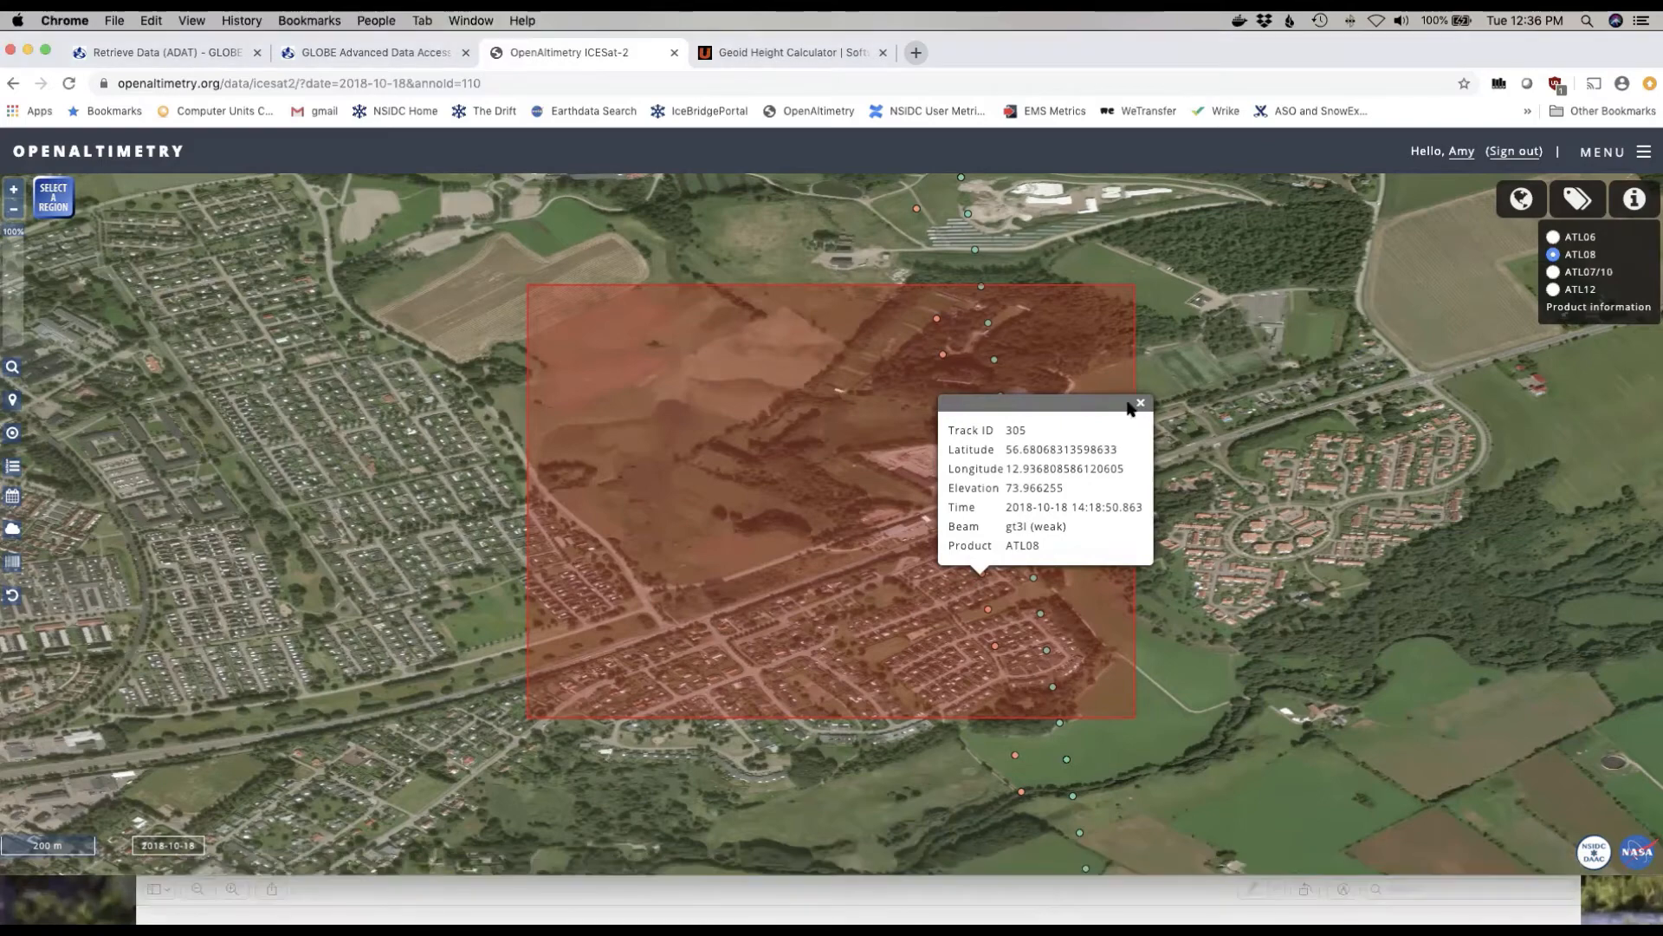
click(1140, 404)
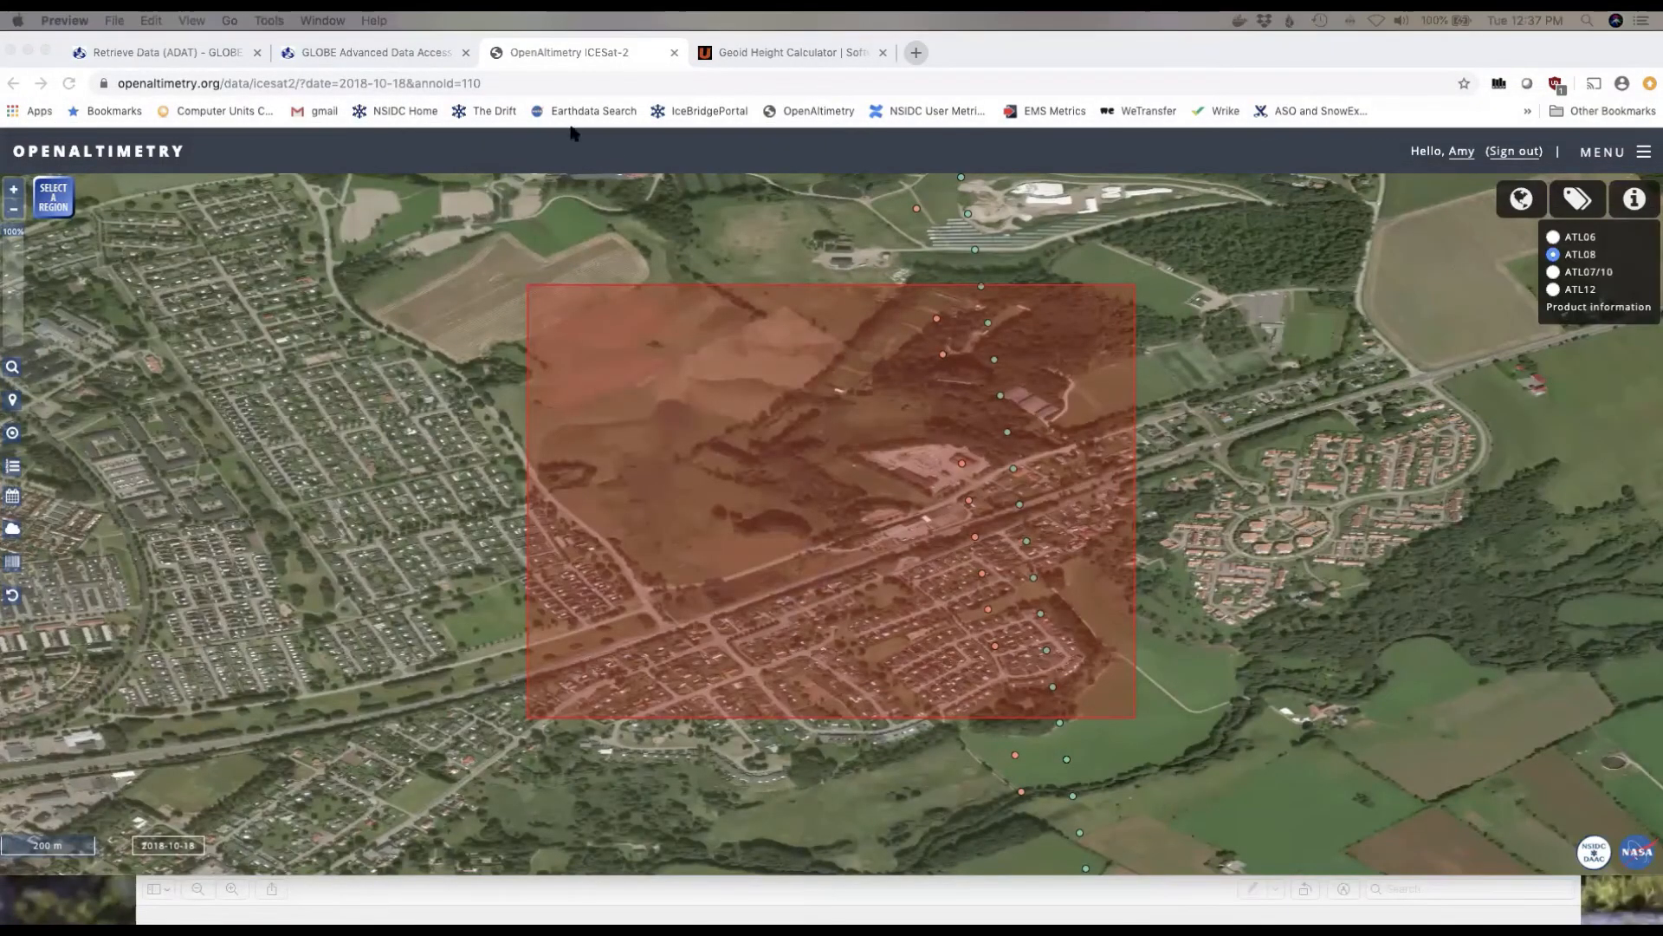
Calculate the orthometric height in the Geoid Height Calculator for latitude 56.6807, longitude 12.9368 and GPS elevation 73.9662 m, and highlight it
click(523, 54)
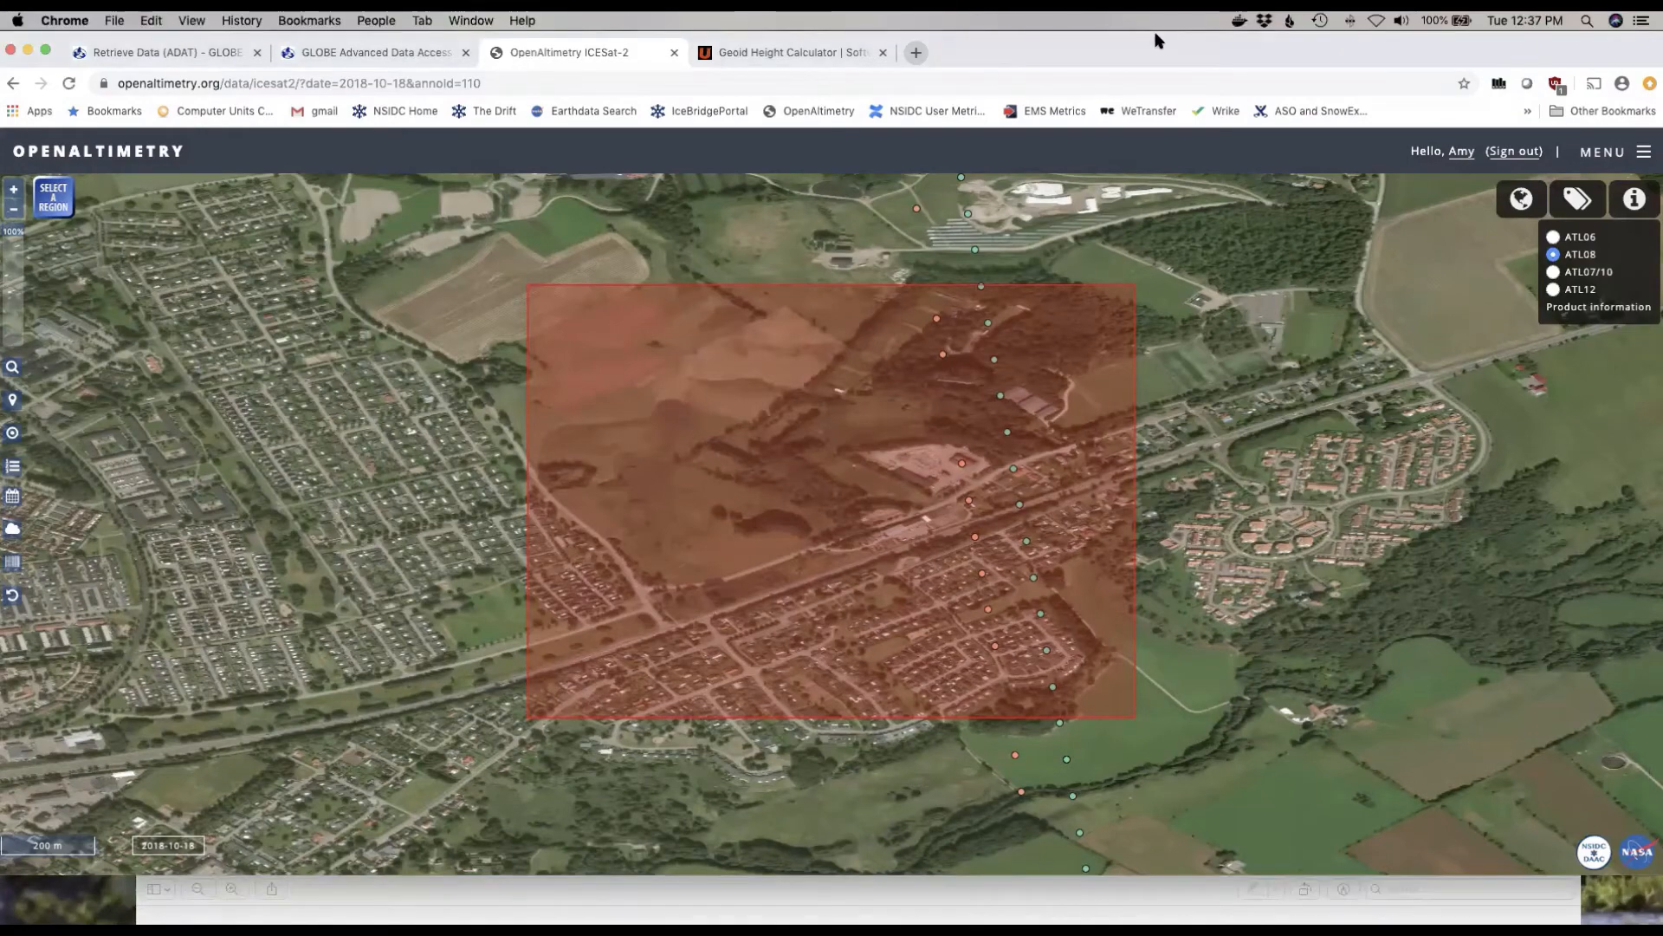
drag(1163, 52, 1131, 59)
click(799, 105)
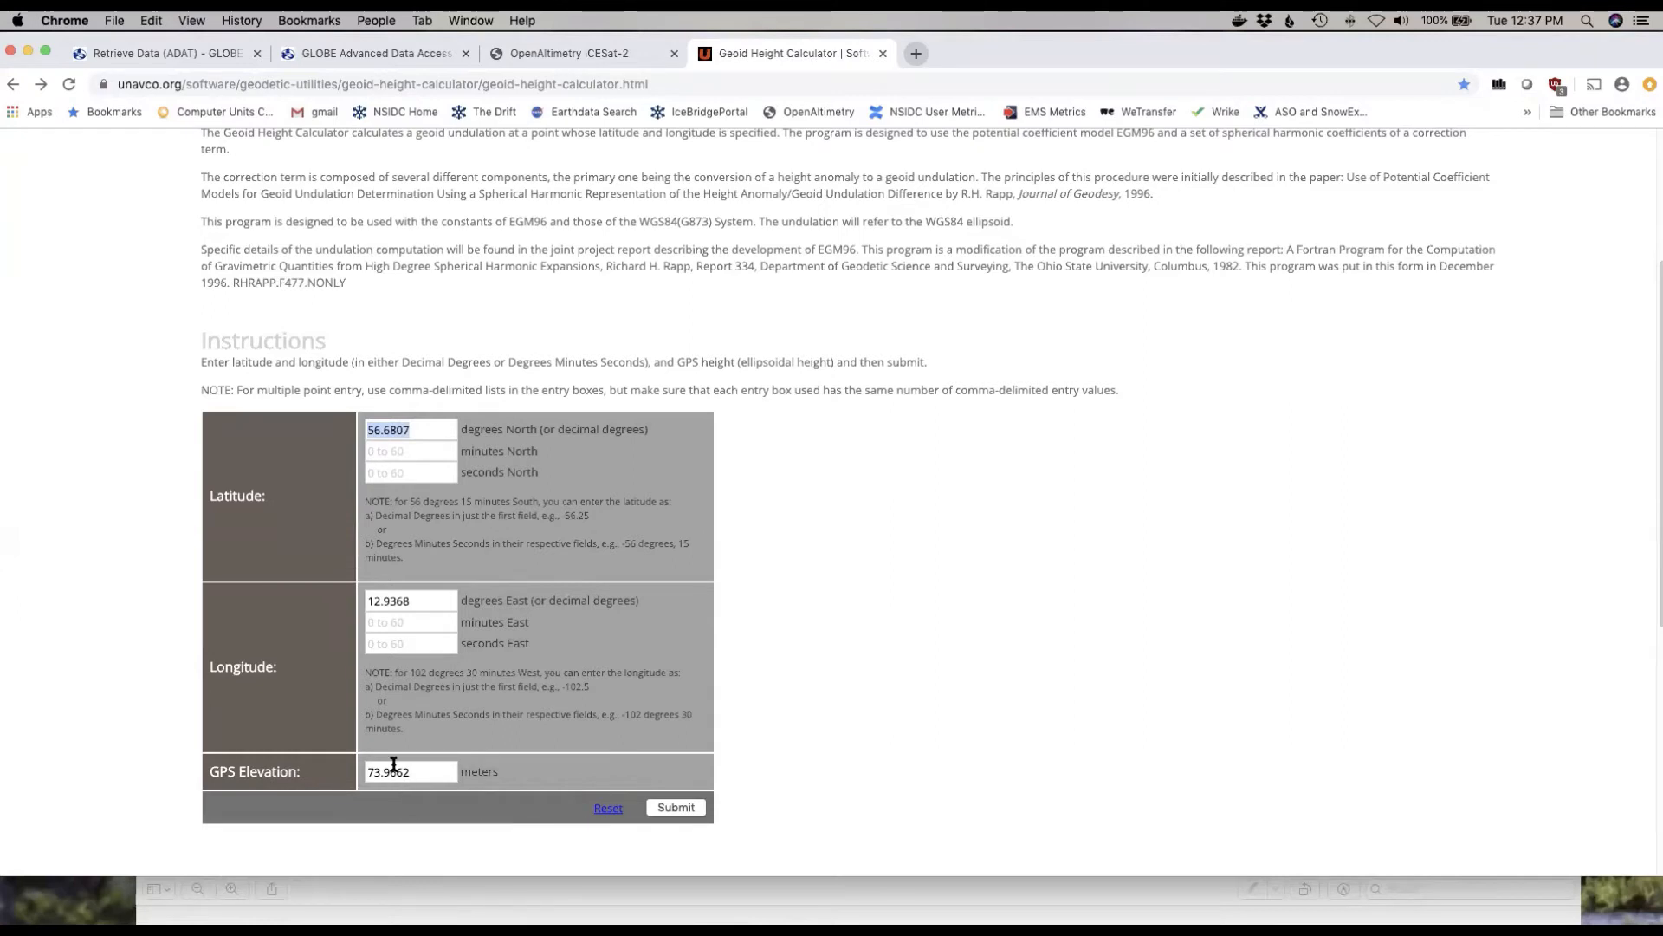
click(676, 806)
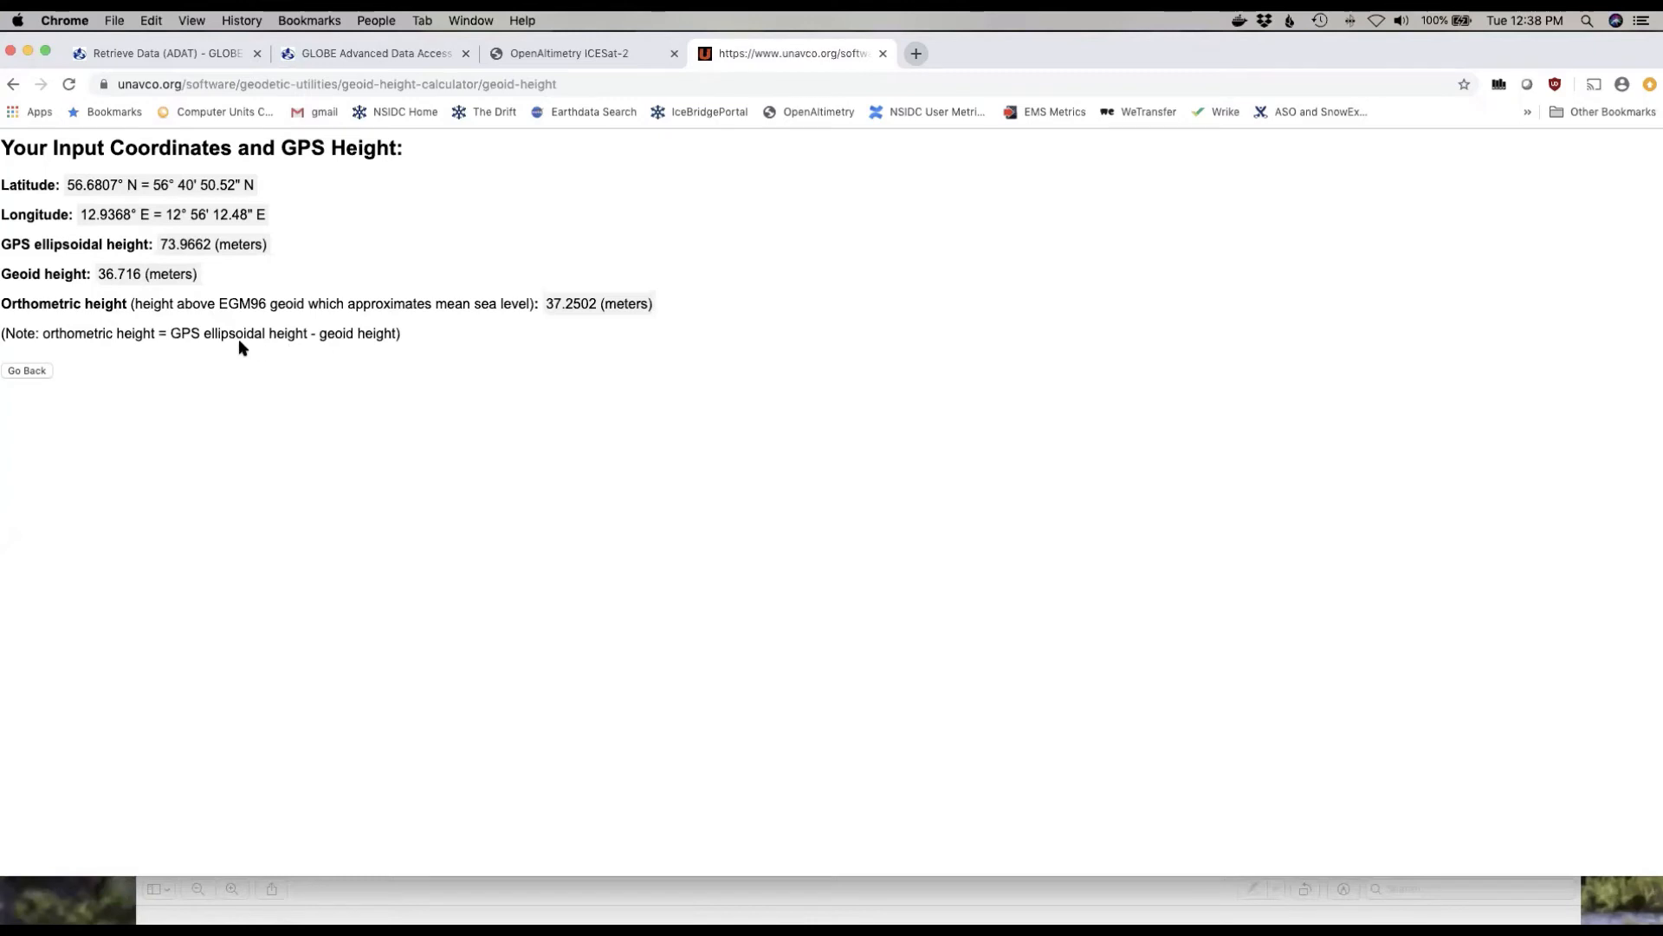
drag(656, 305, 520, 304)
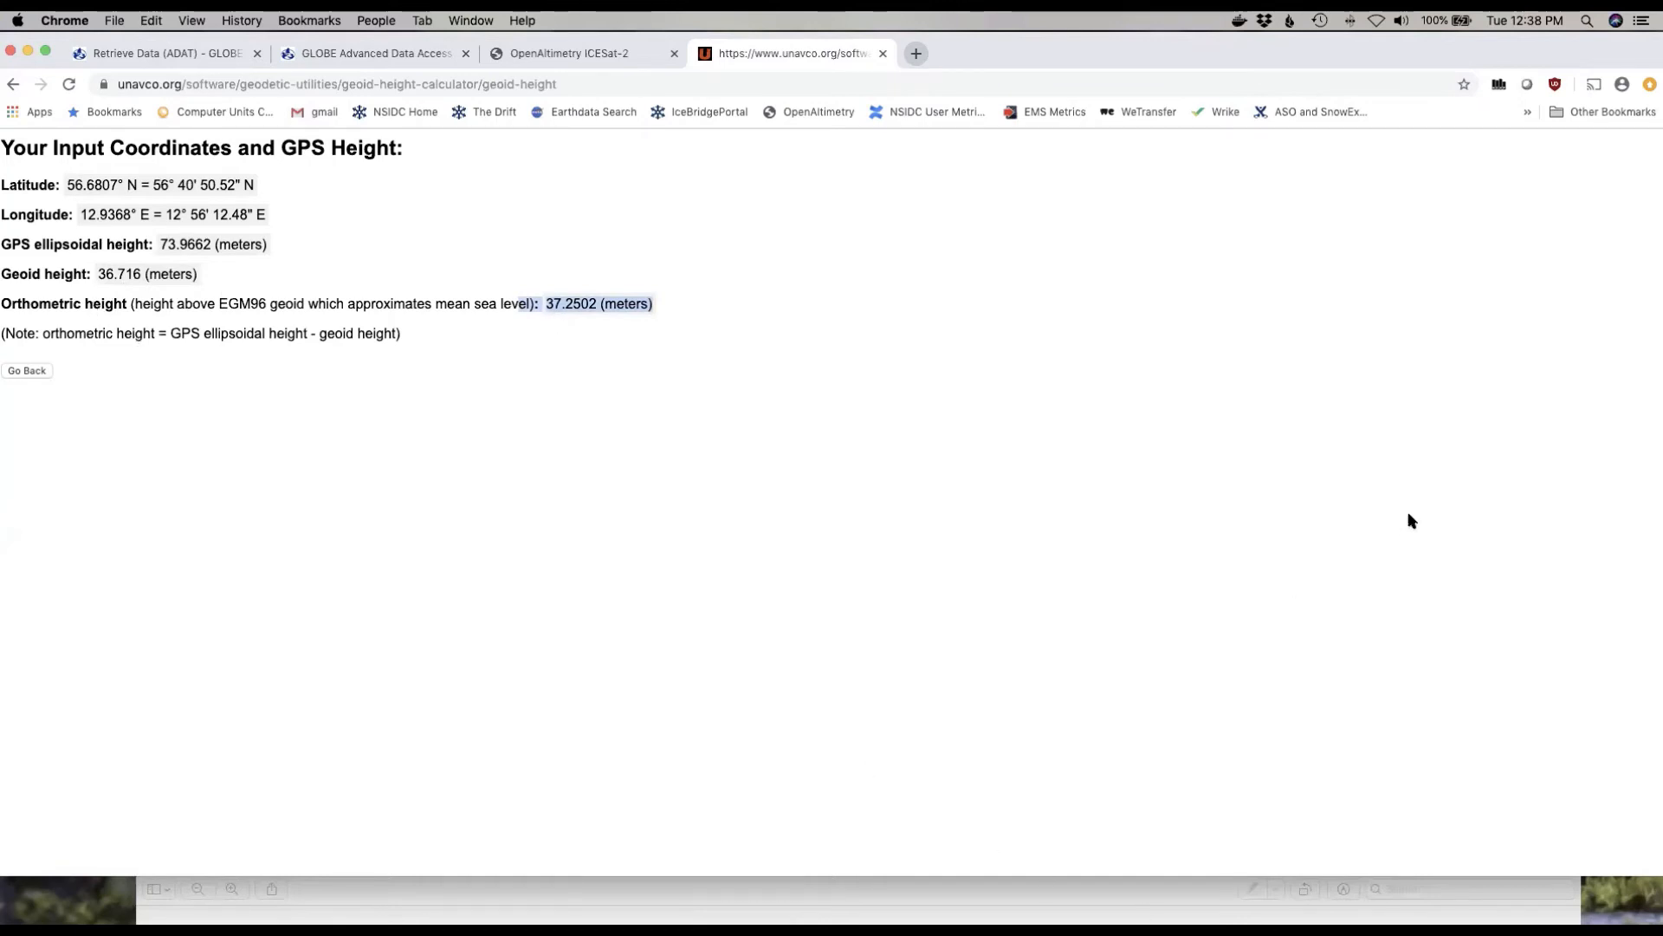
Compare the GLOBE and ATL08 heights in the 0_WhyIsTerrainHeightWacky?.png image, close it and return to the OpenAltimetry map
click(554, 55)
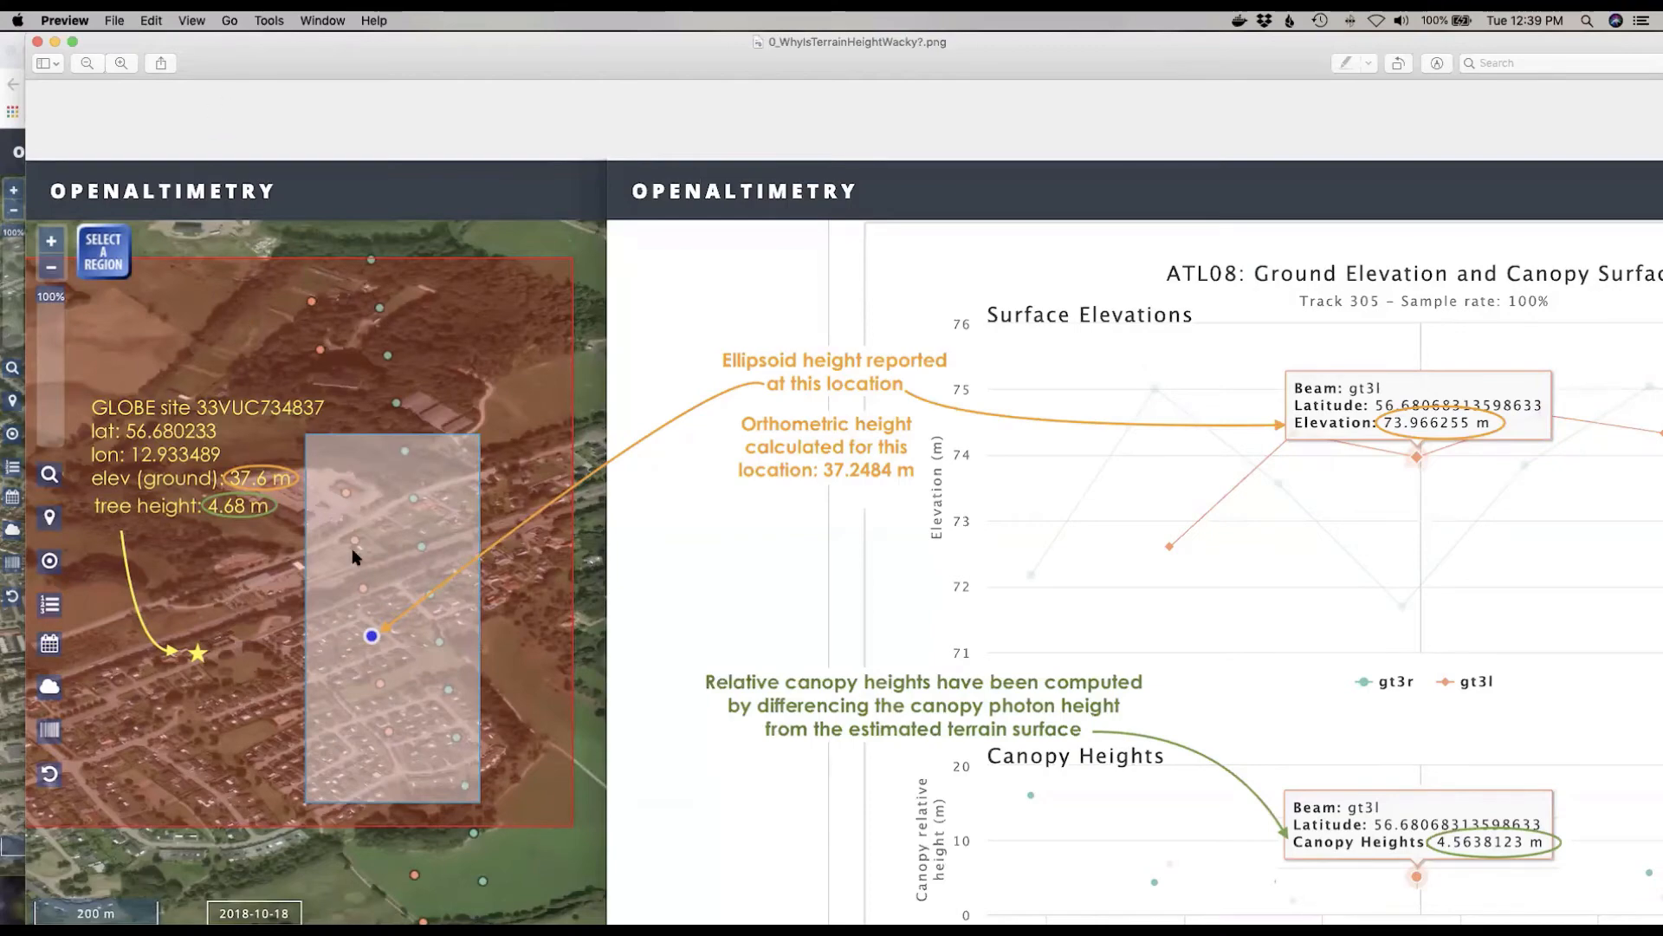
click(38, 42)
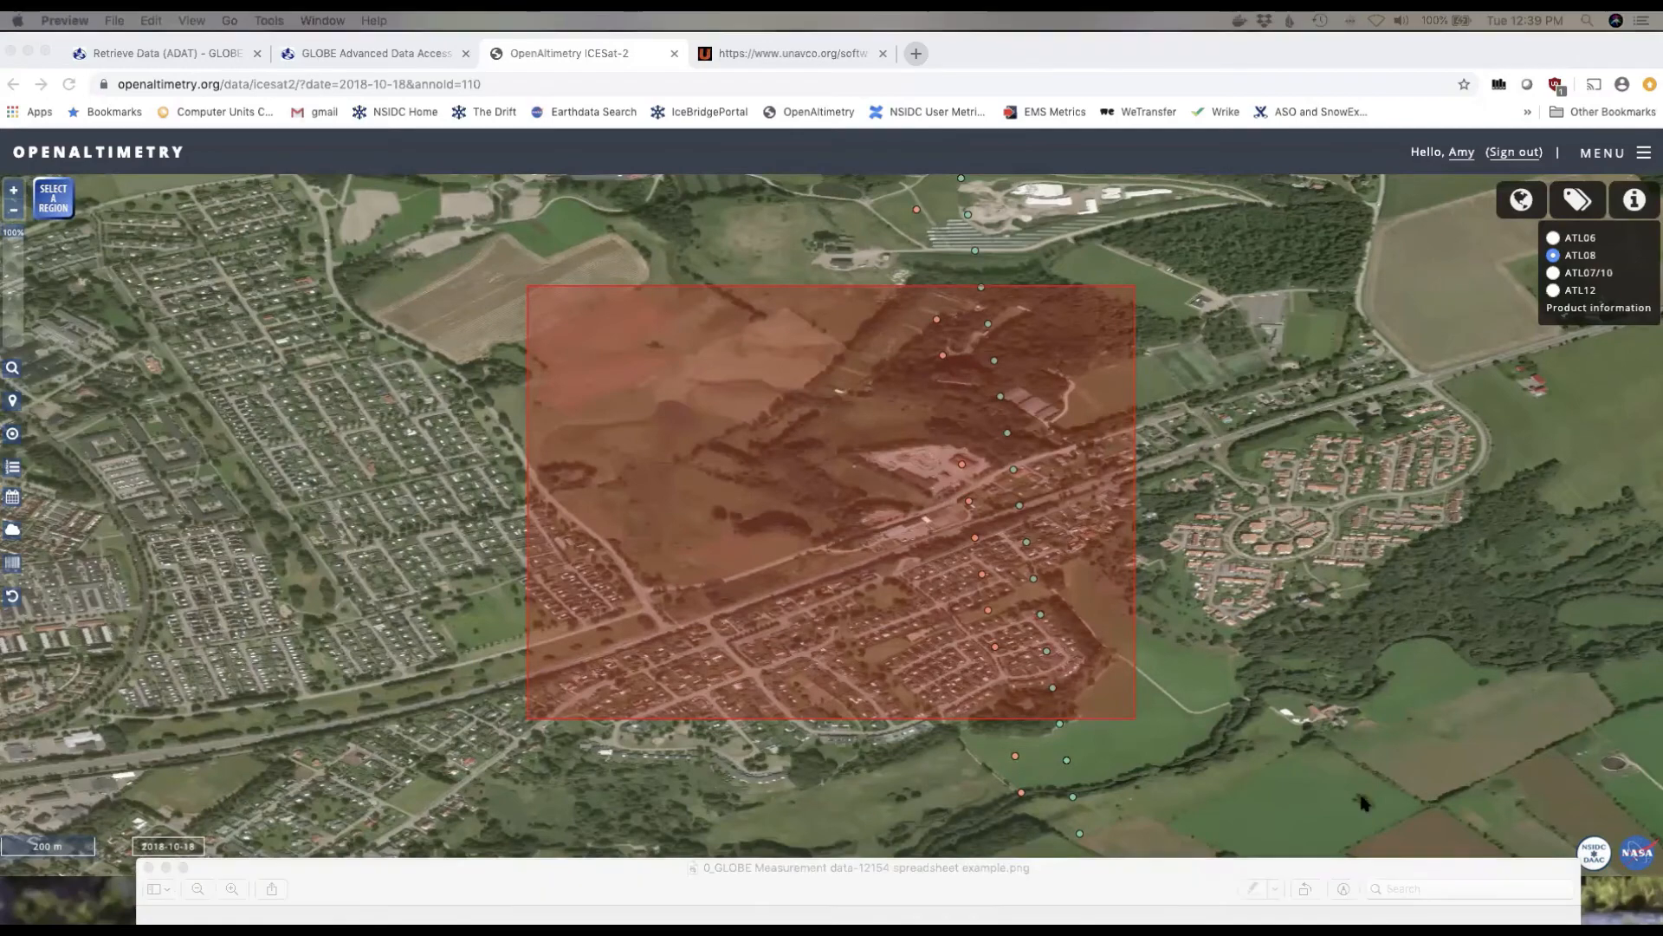
click(1324, 540)
Narrow the map window, select a region around the southern track points and open its elevation profile beside the map
drag(1308, 496, 1111, 462)
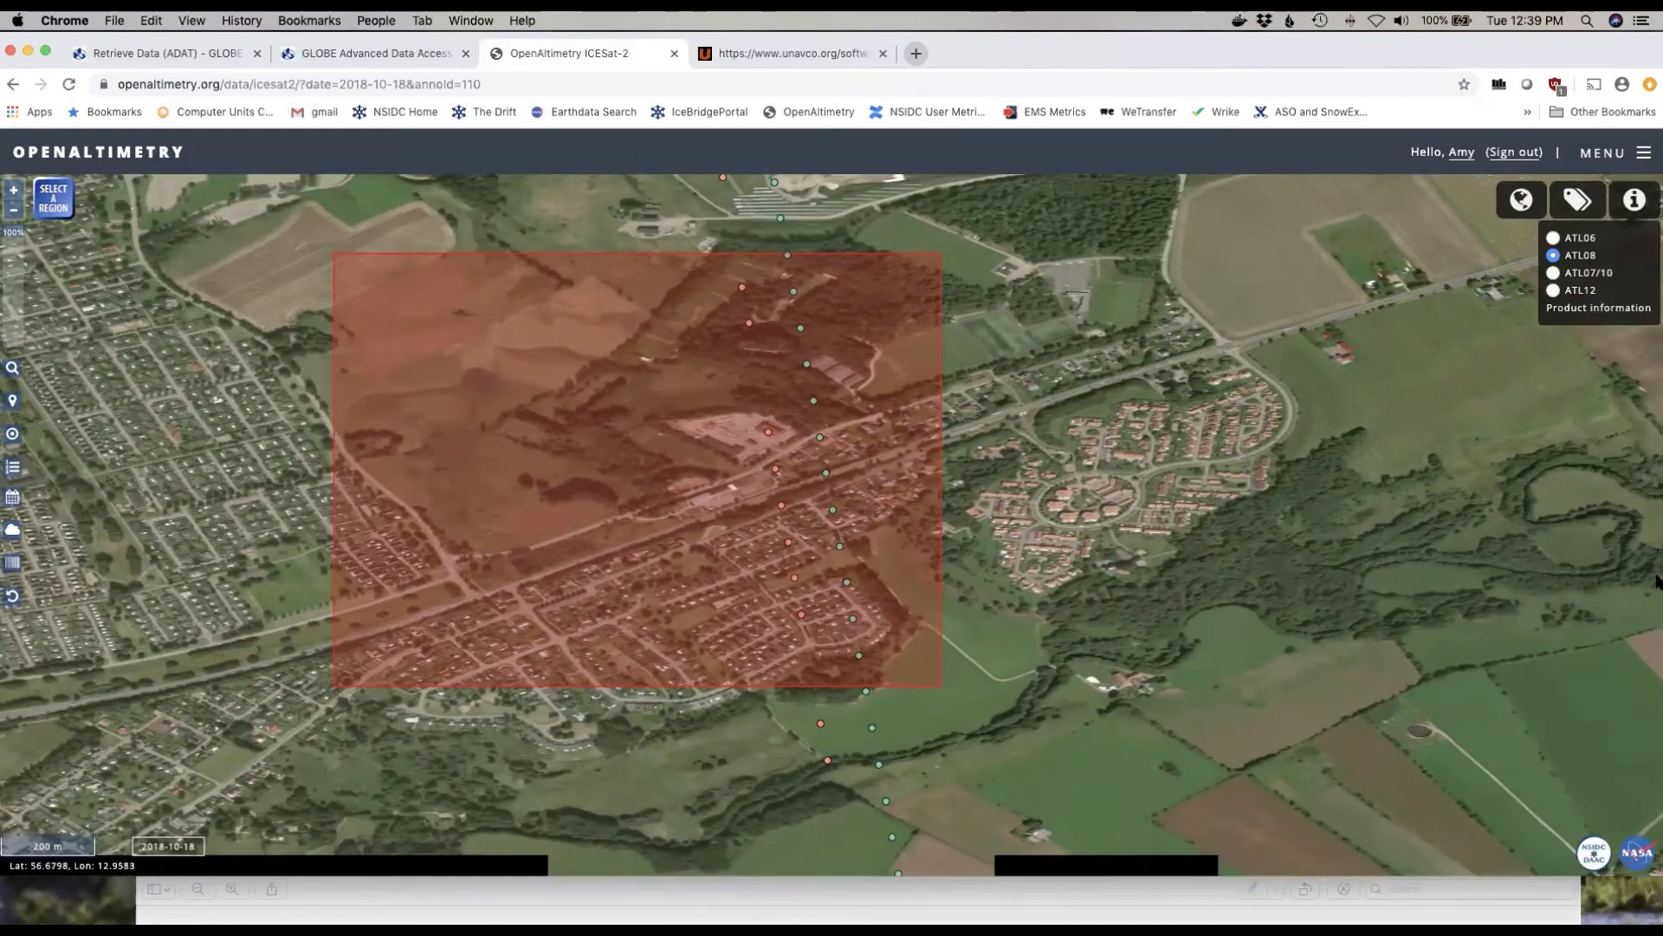
drag(1659, 873, 911, 833)
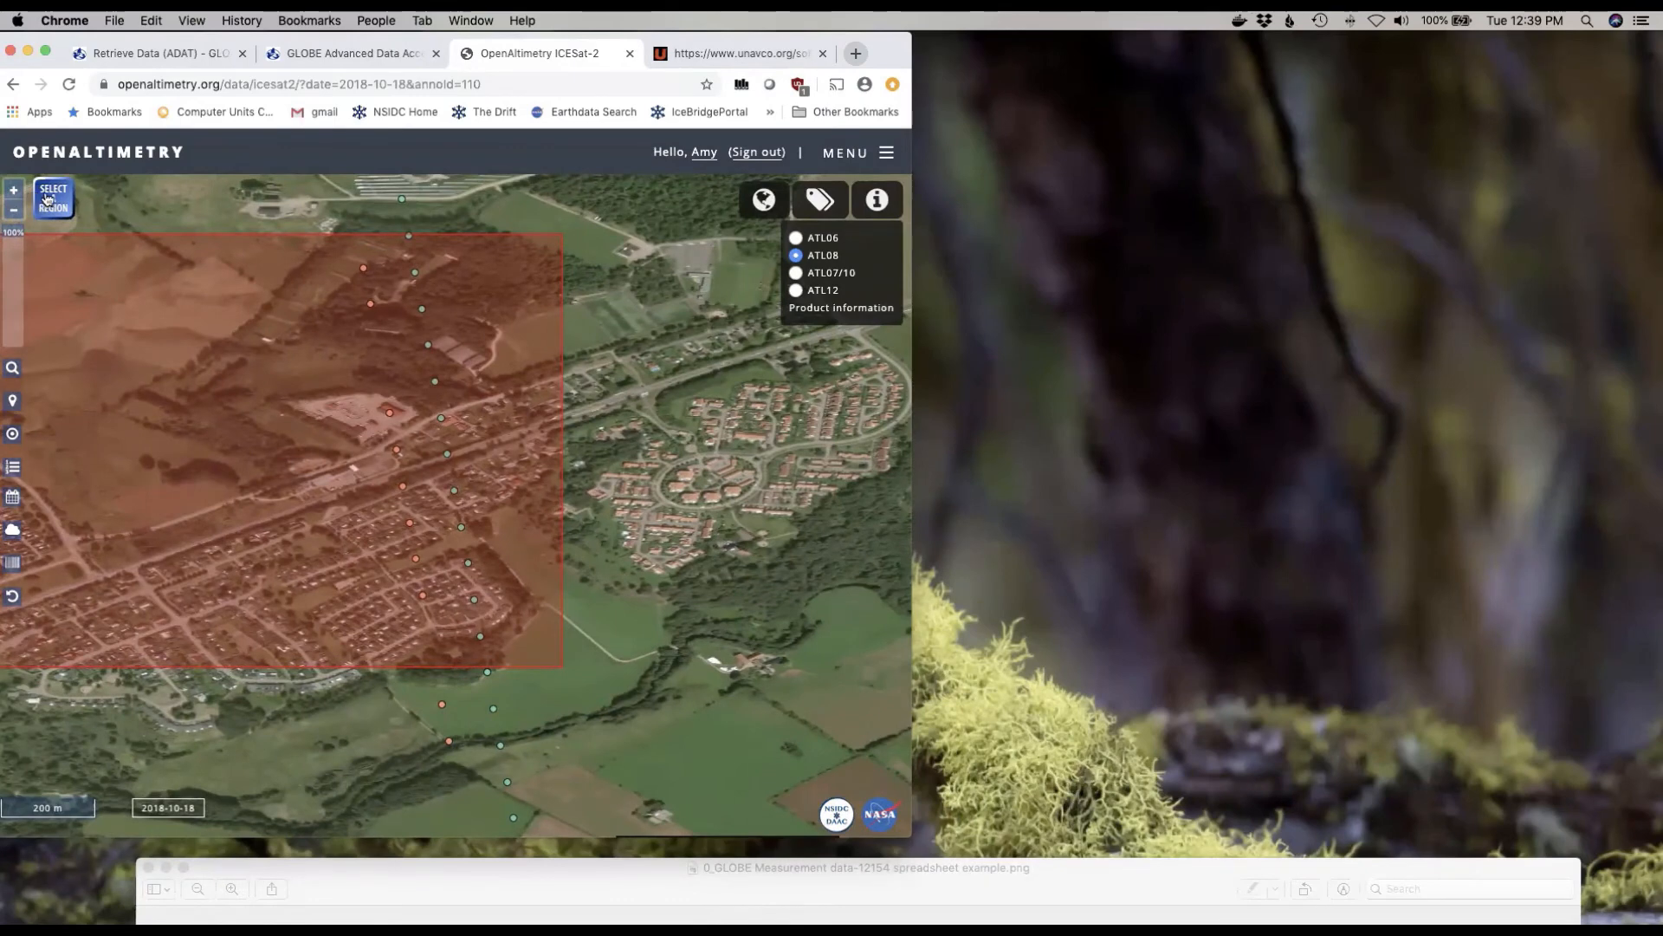
drag(383, 439, 513, 662)
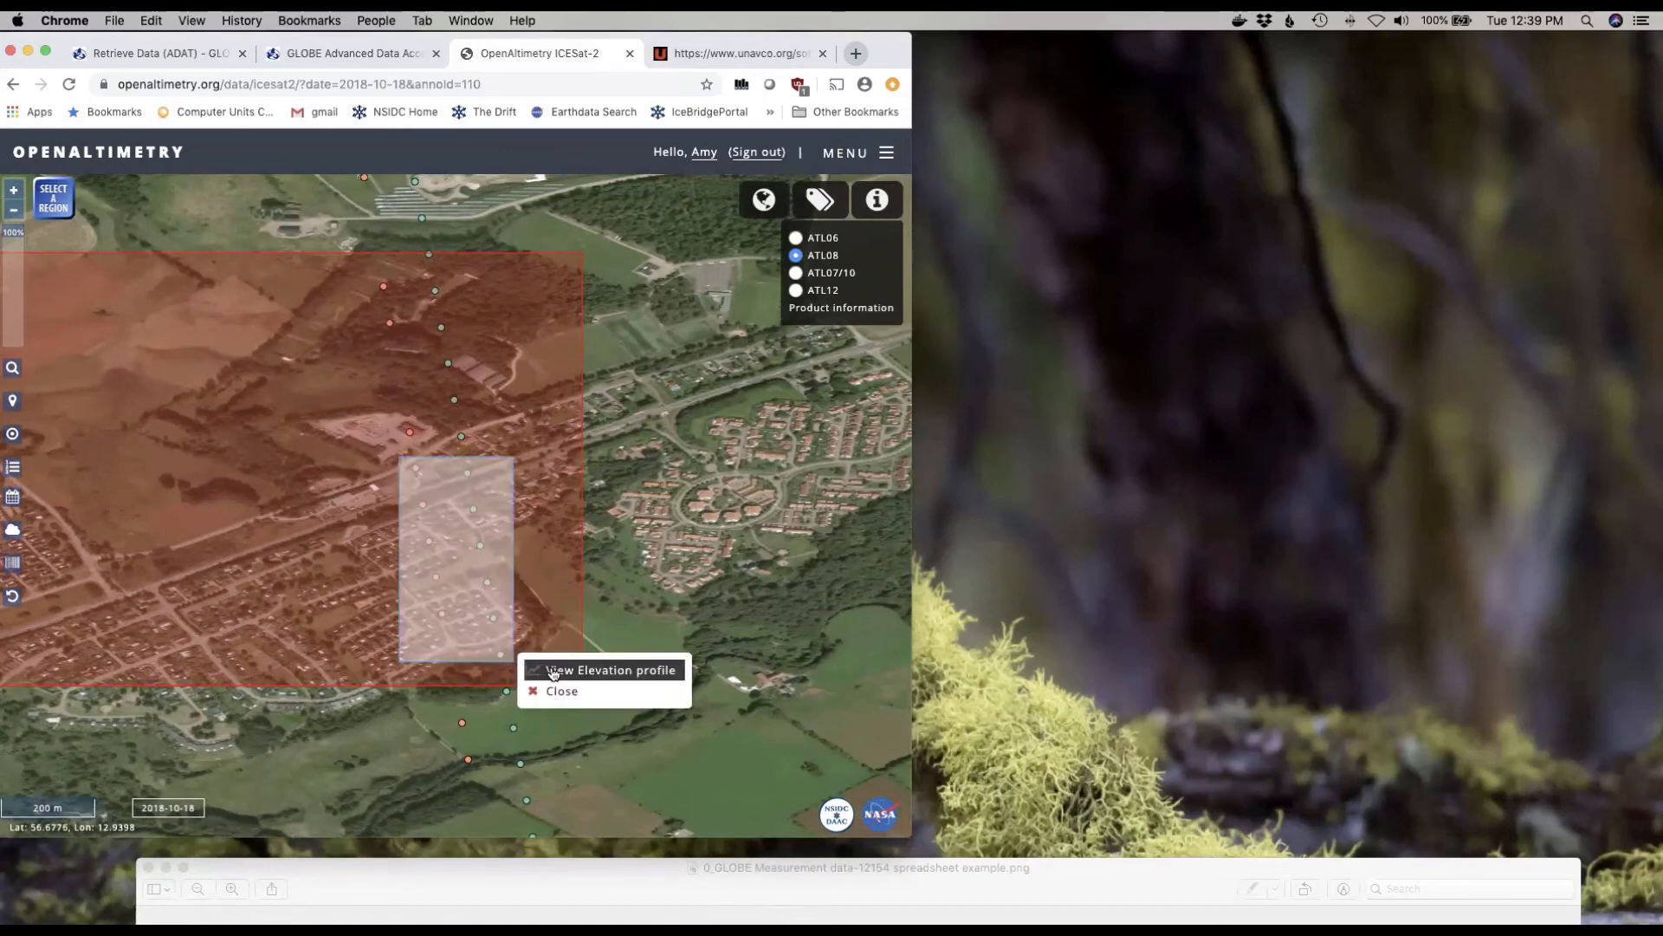
click(552, 672)
drag(631, 57, 1501, 53)
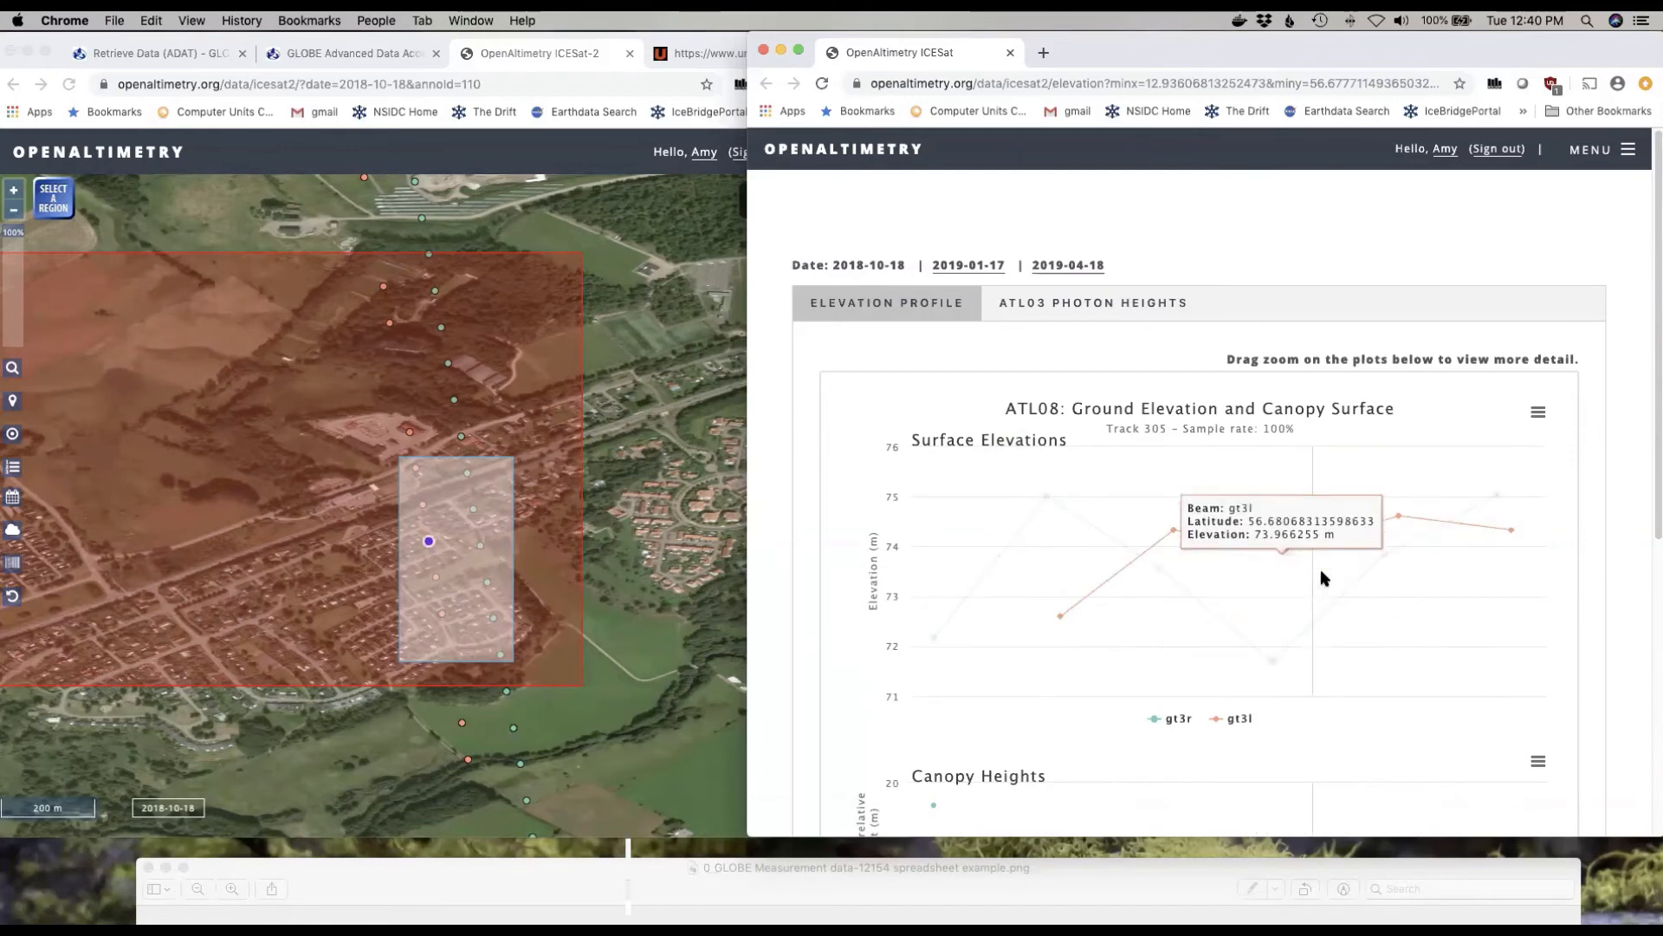
Examine the ATL08 surface elevations and canopy heights of beams gt3r and gt3l in the elevation profile
scroll(1300, 546, down, 1)
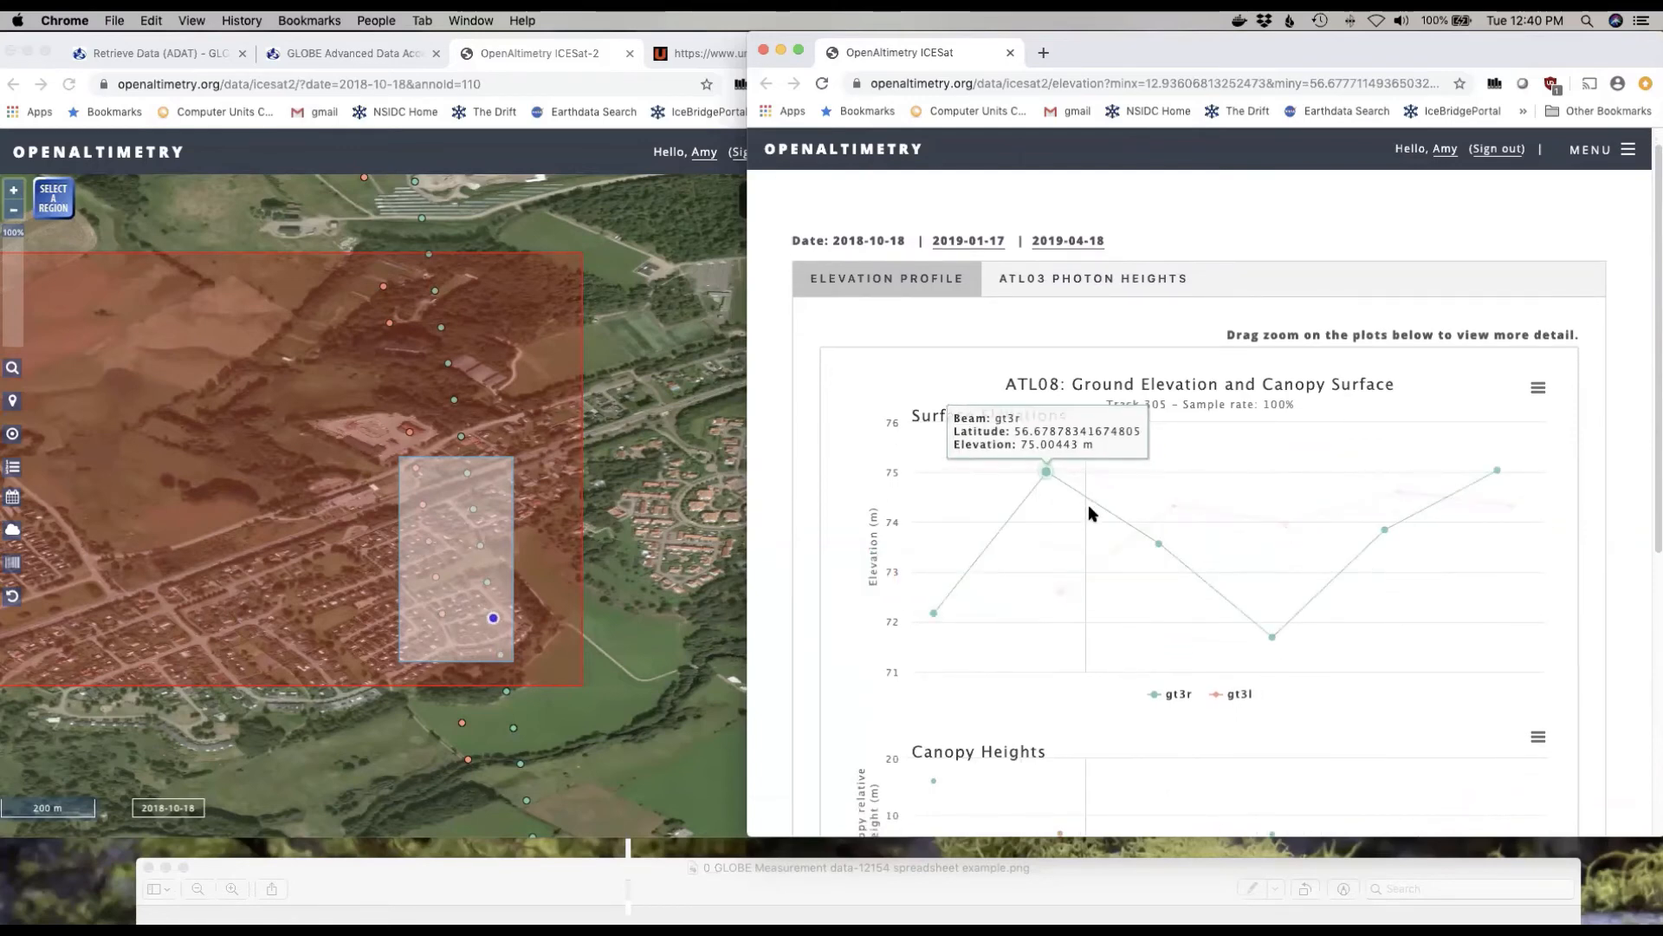
scroll(1101, 509, down, 5)
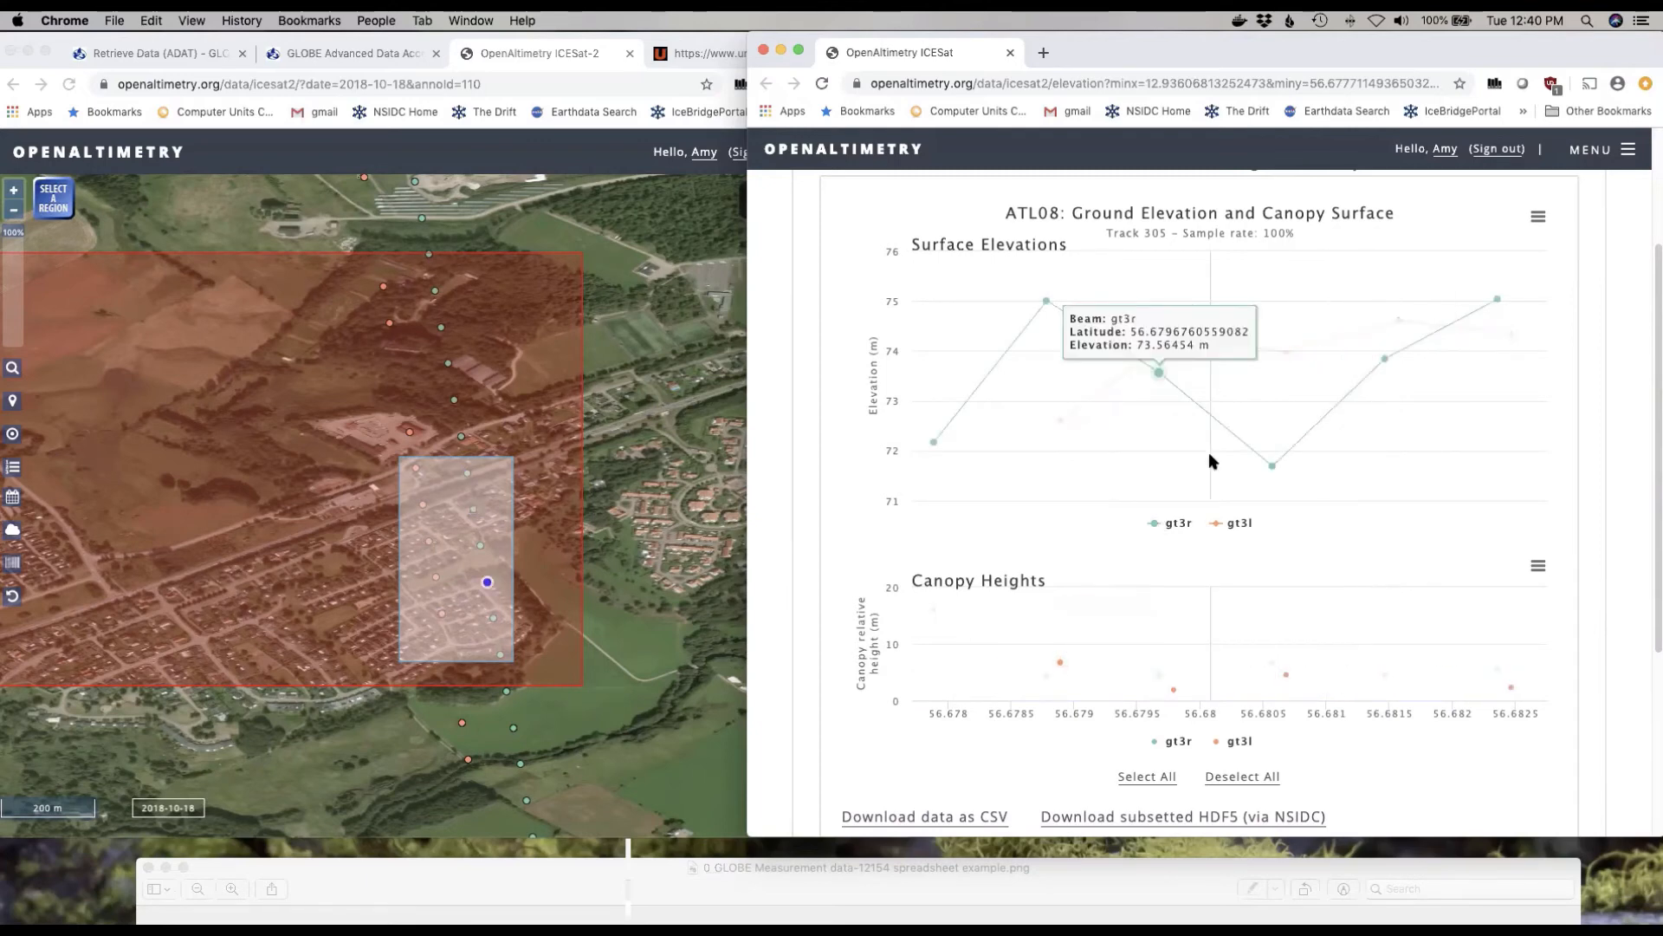
scroll(1119, 387, up, 3)
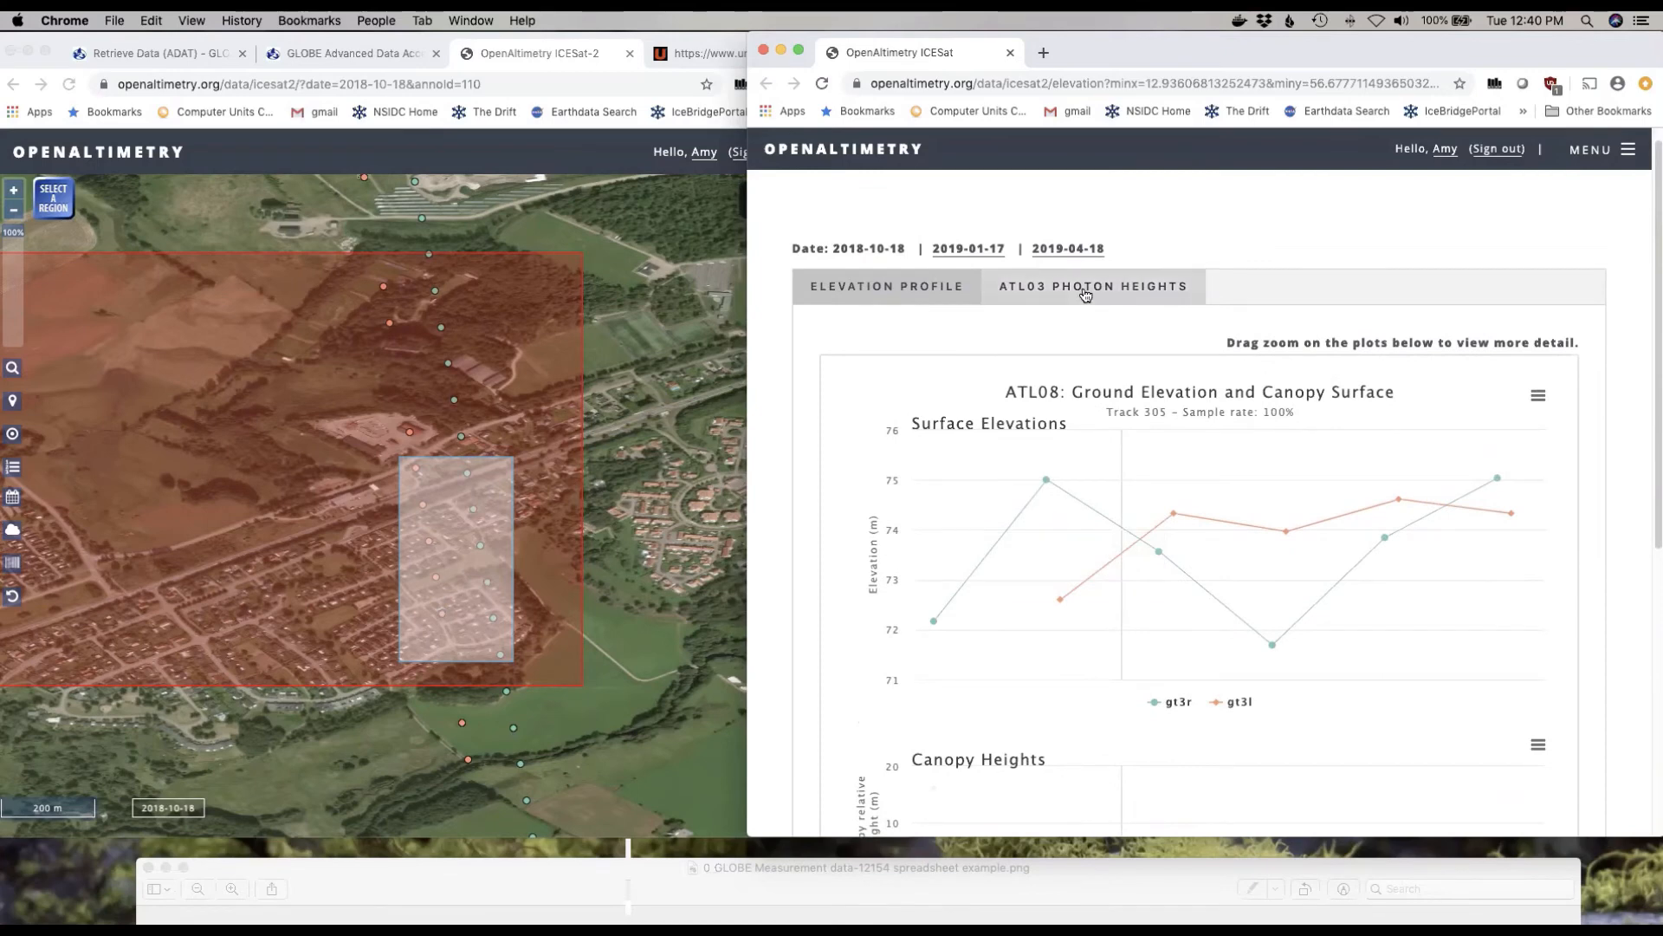
Examine the ATL03 photon heights of the gt3r beam and return to the elevation profile
click(1085, 295)
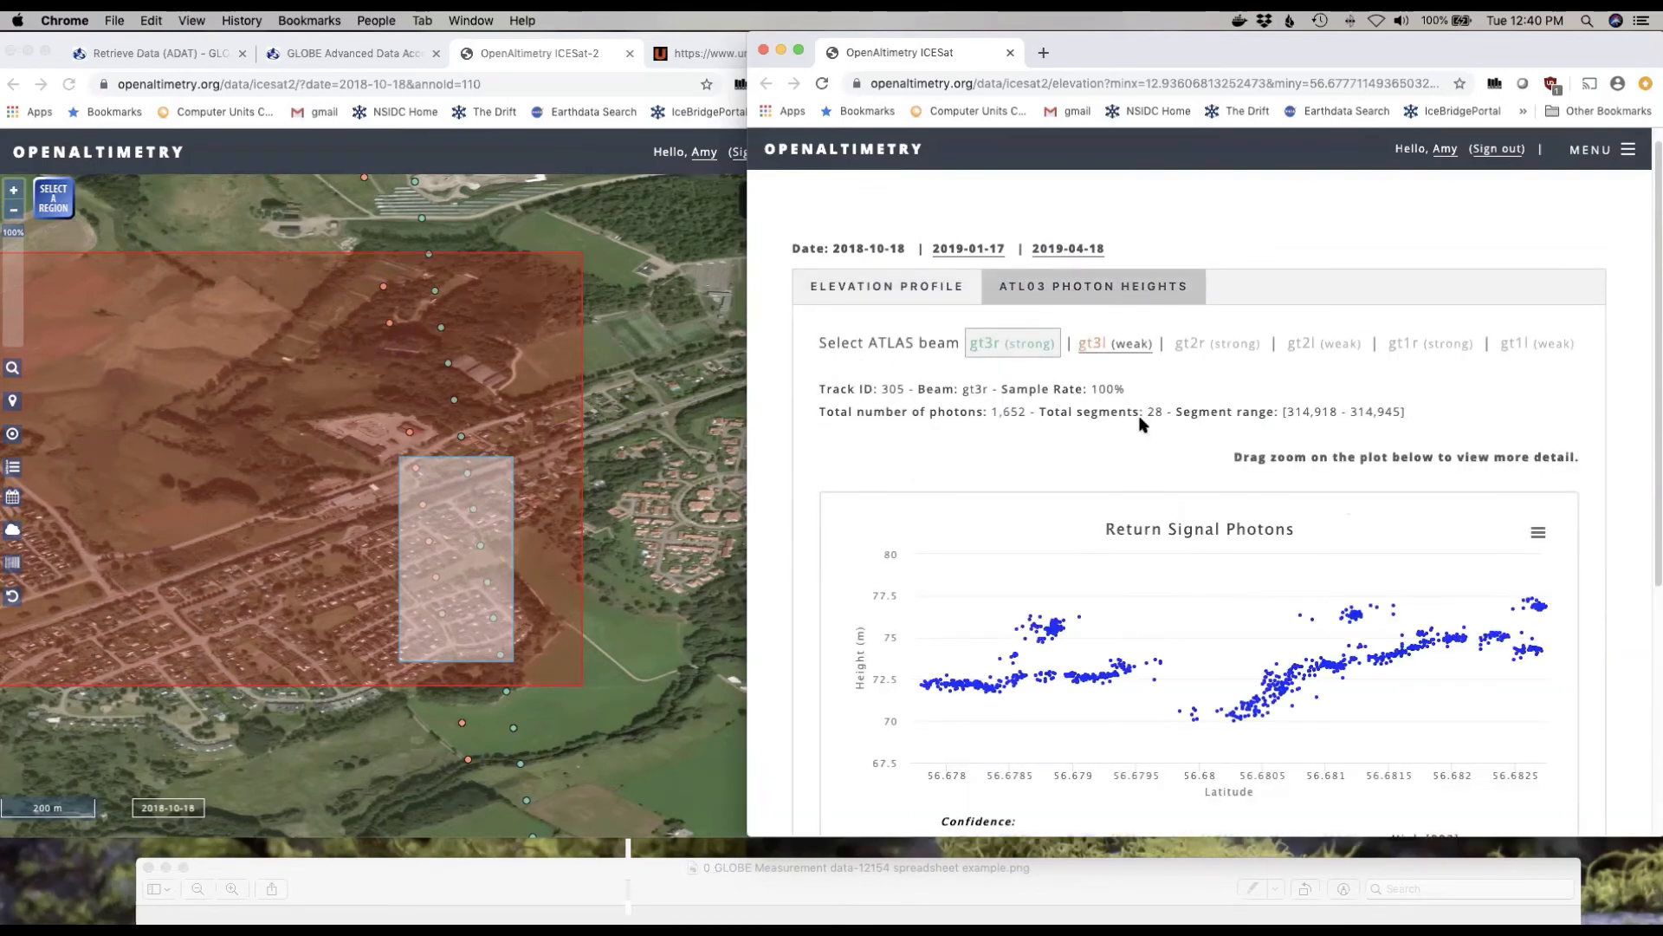
scroll(1135, 420, down, 3)
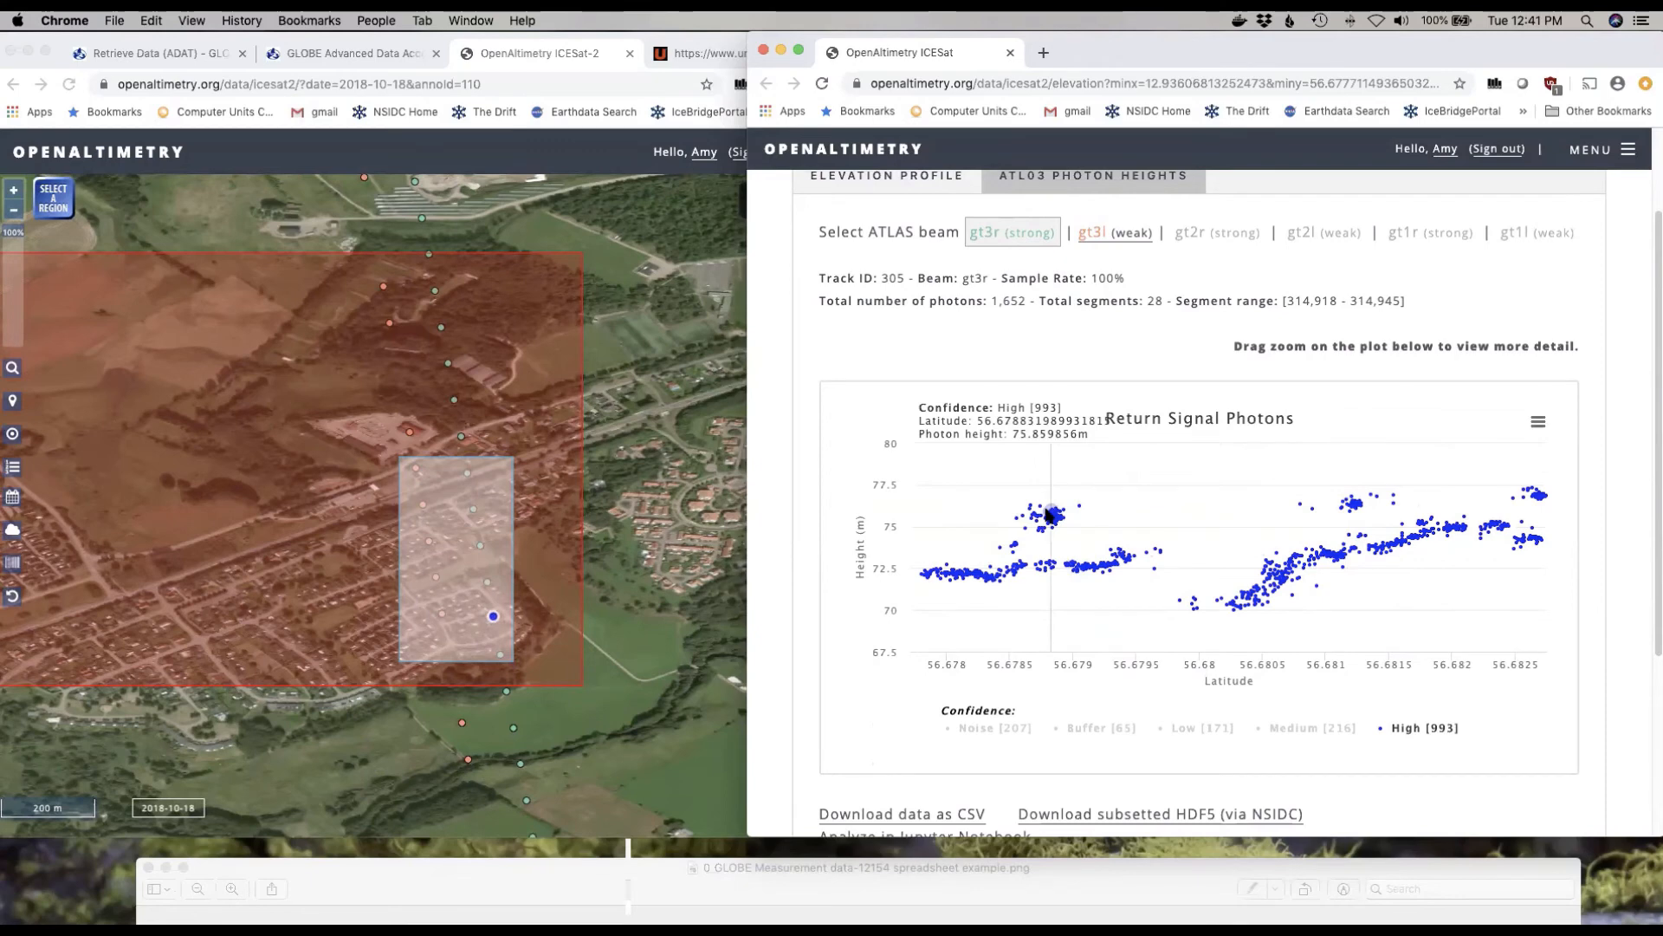
click(902, 176)
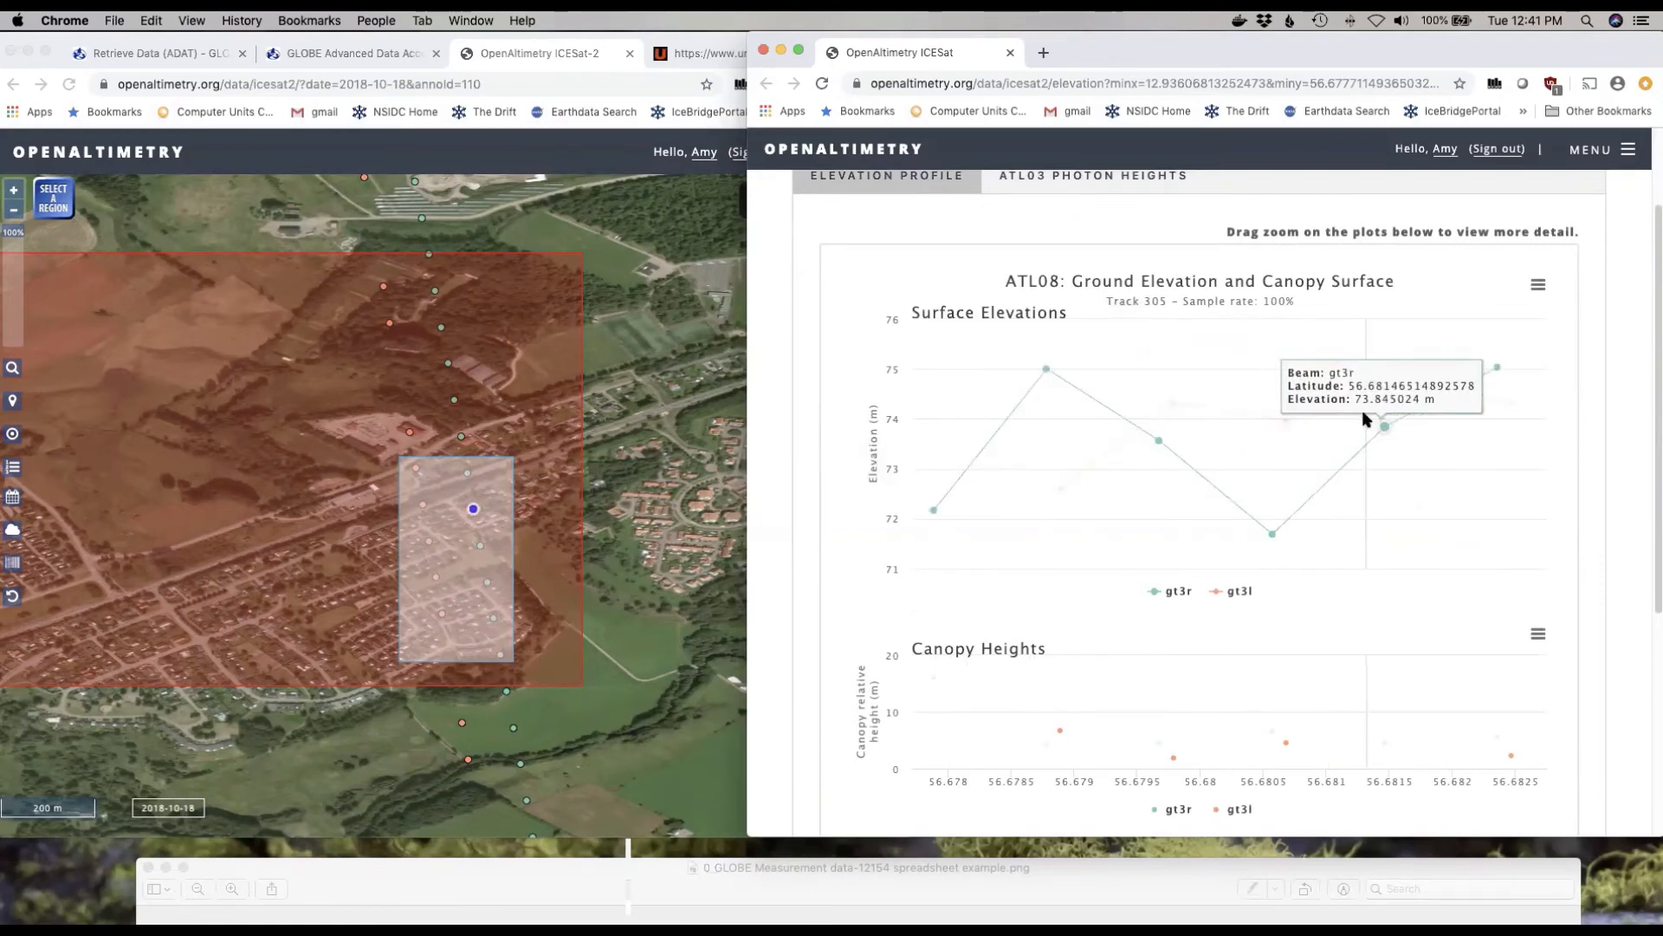
Examine the canopy heights of both beams, the data download options and the export menus of the elevation profile charts
scroll(1267, 533, down, 3)
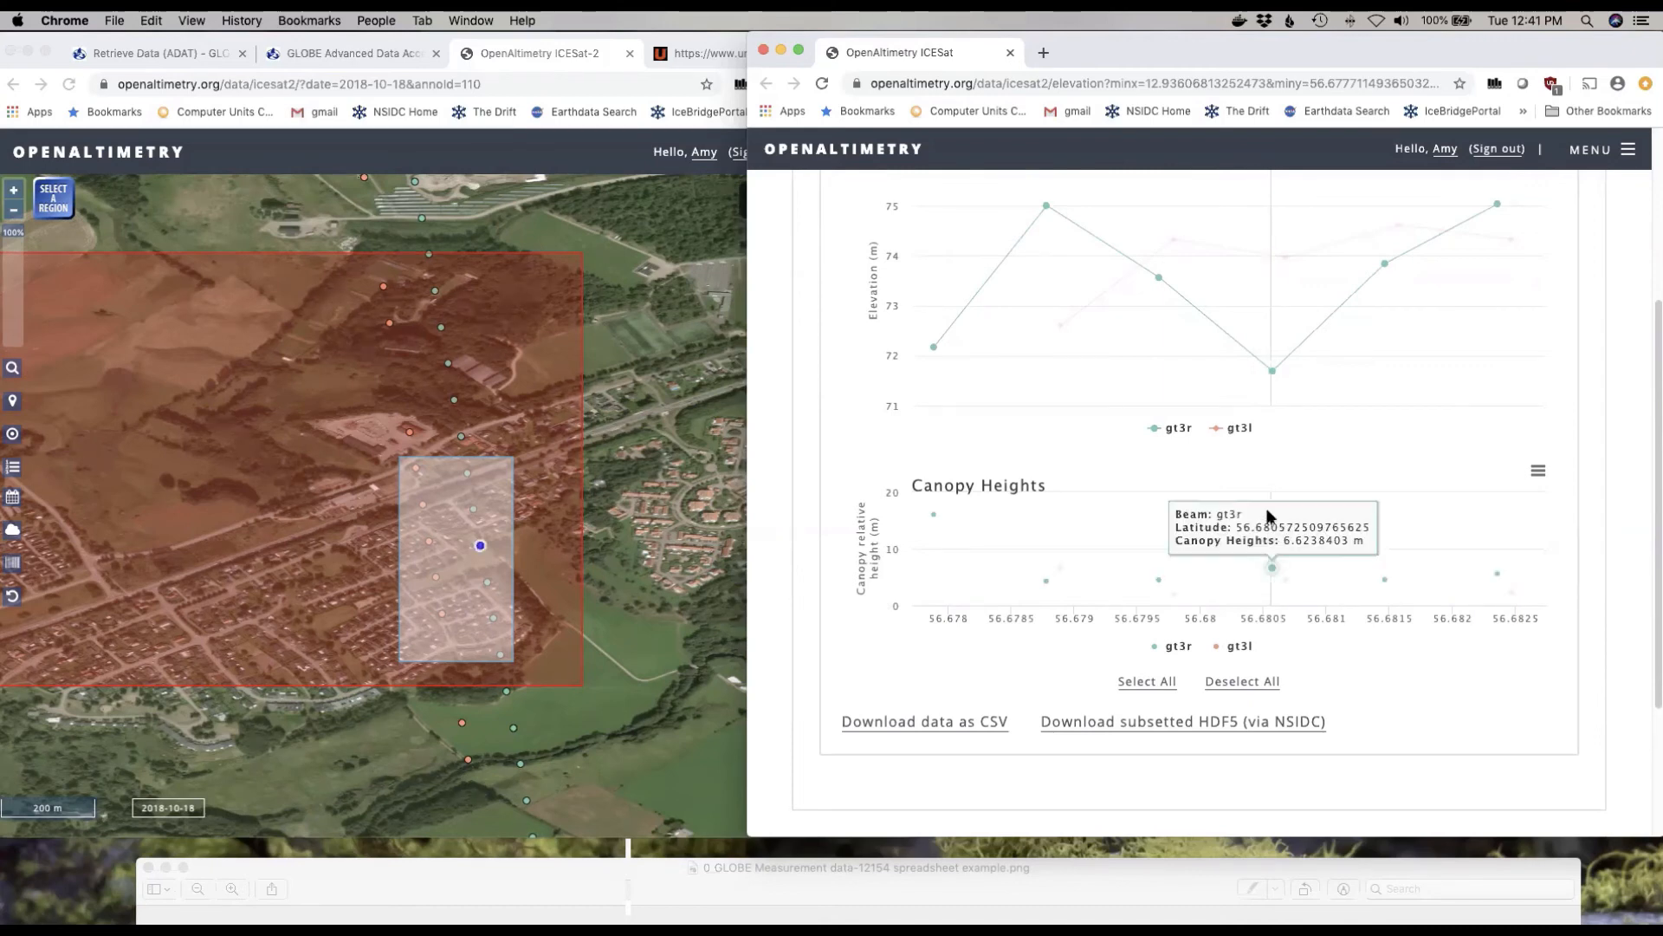
scroll(1031, 473, up, 1)
scroll(1031, 472, down, 1)
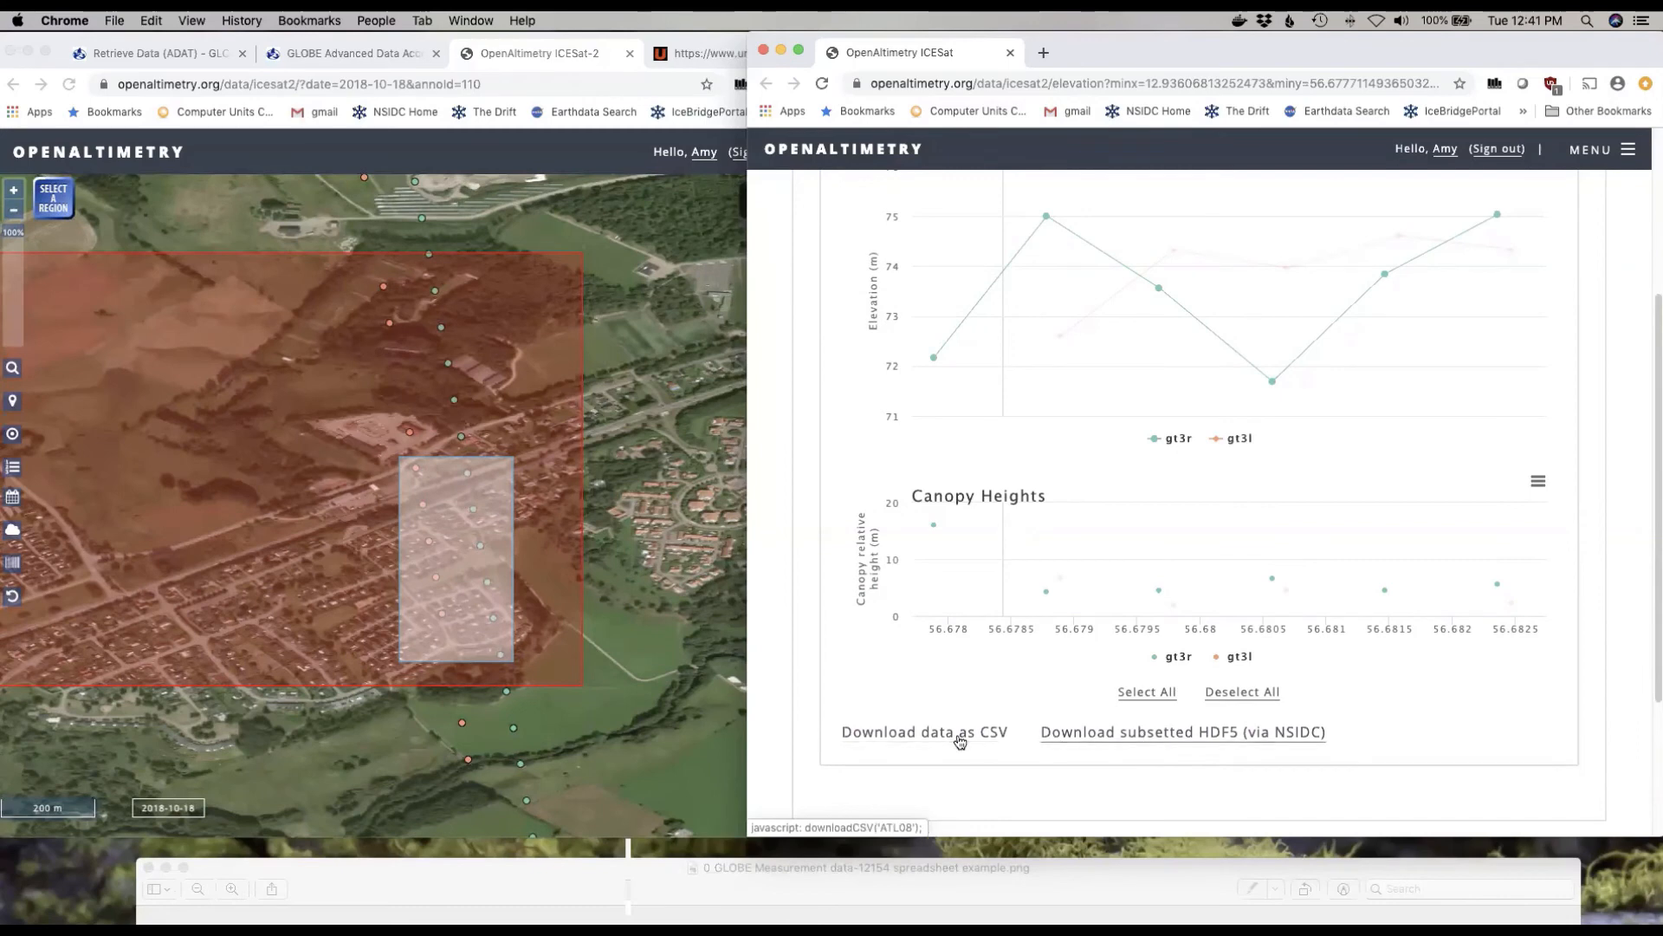
mouse_move(1197, 607)
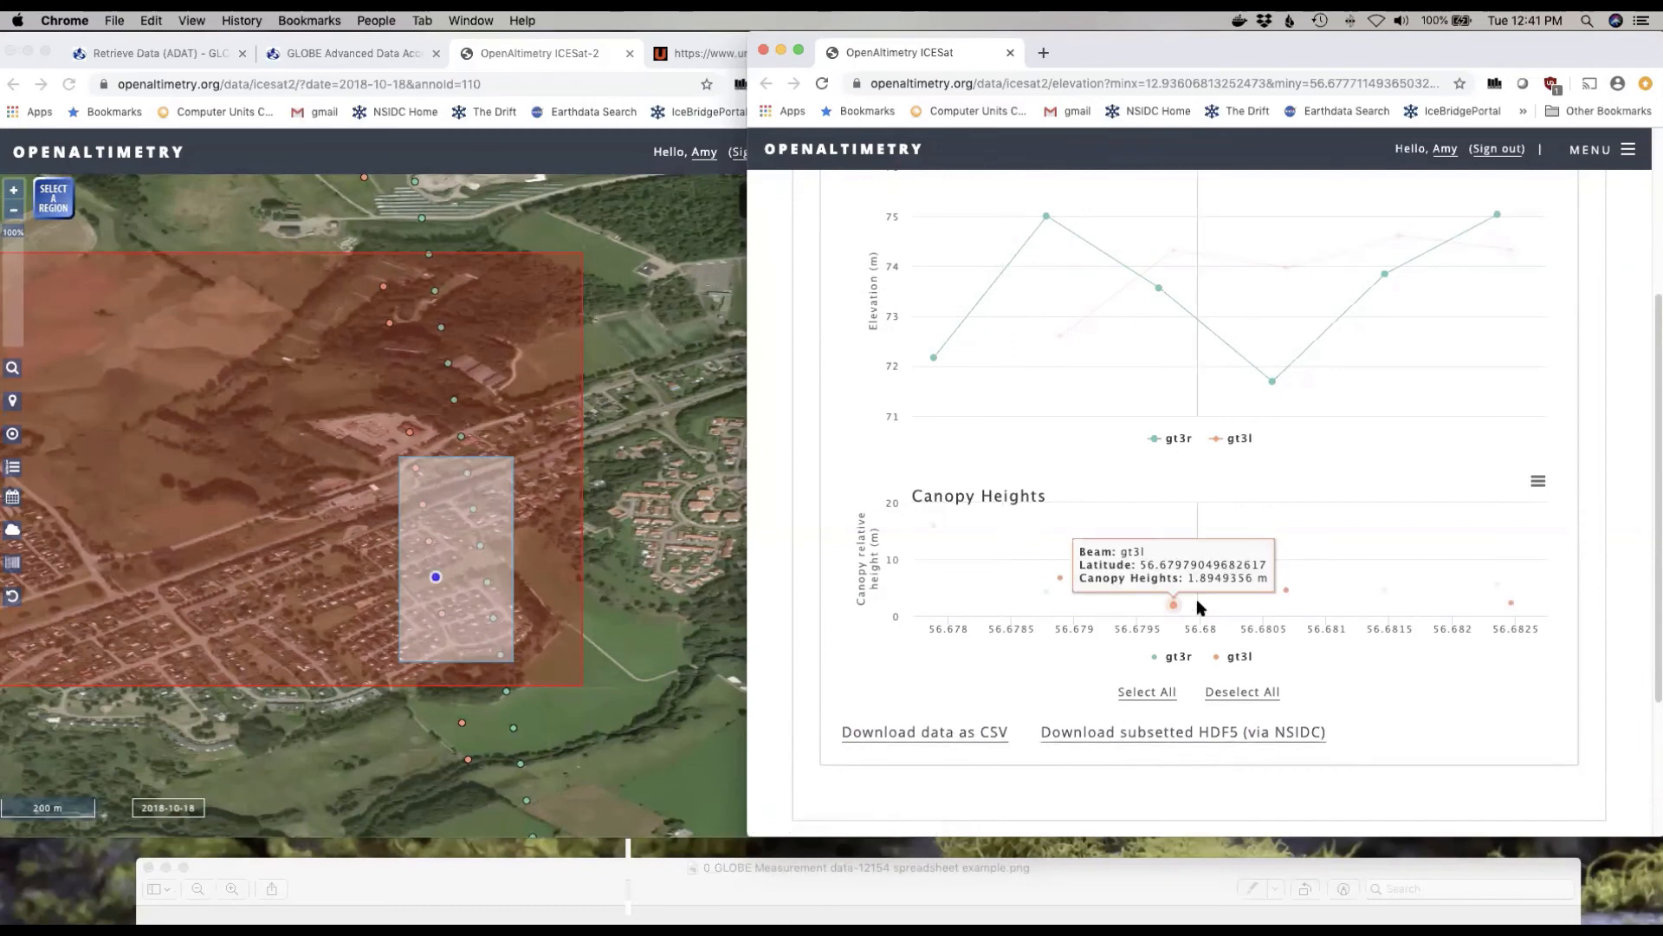
scroll(1197, 600, up, 1)
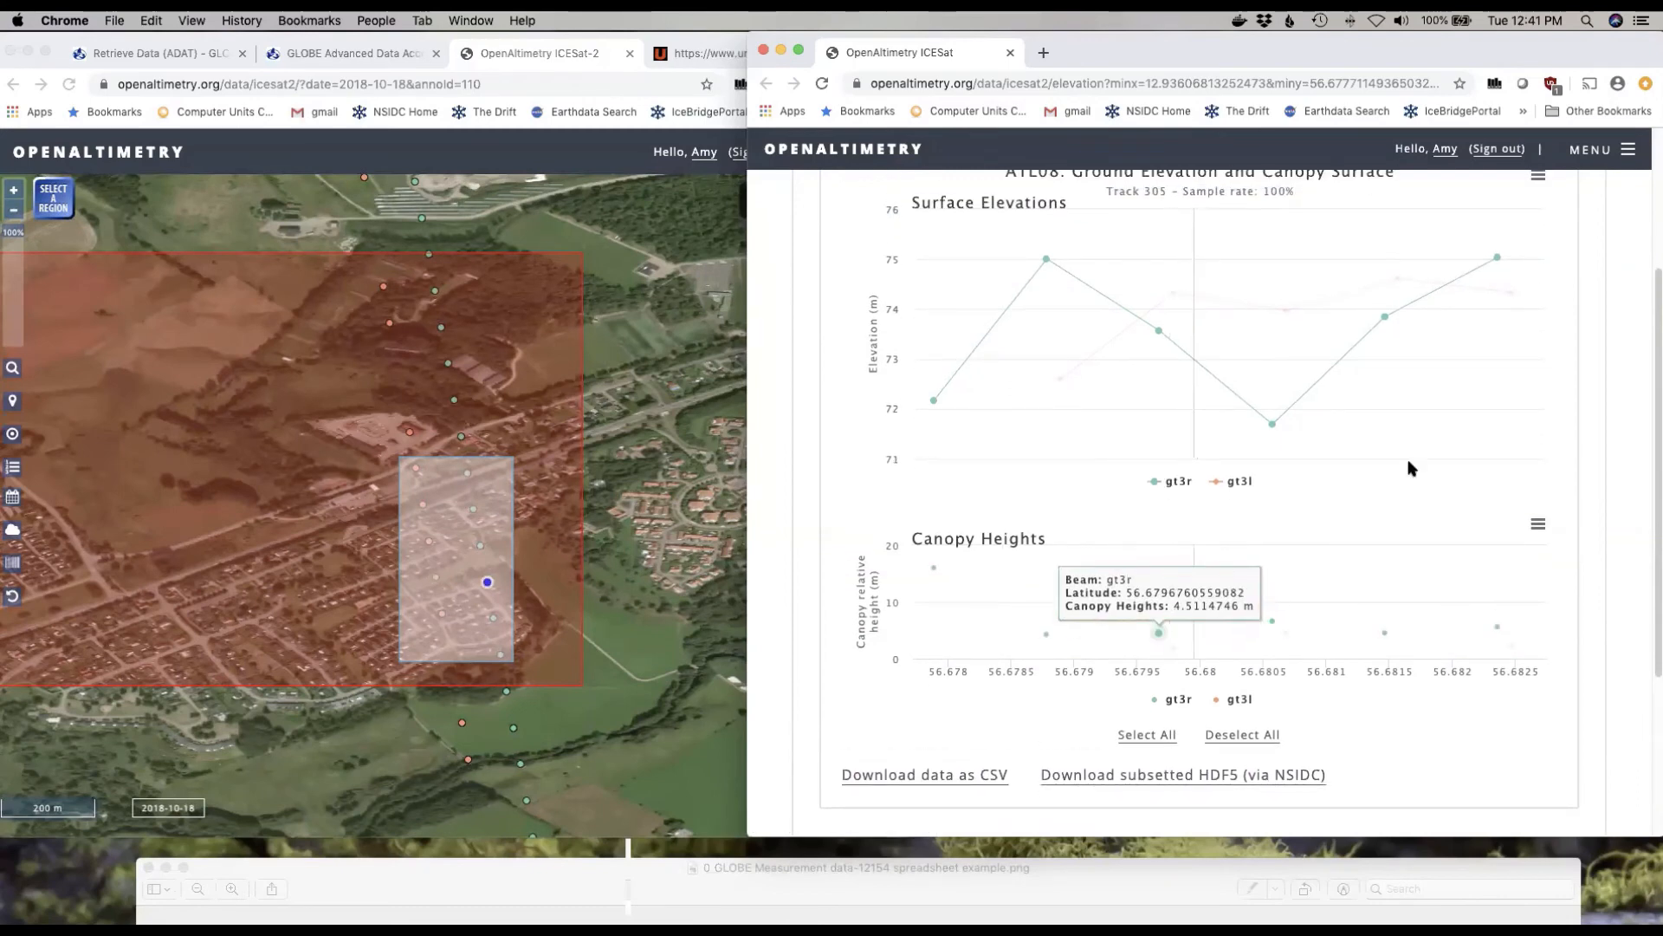
scroll(1511, 286, up, 4)
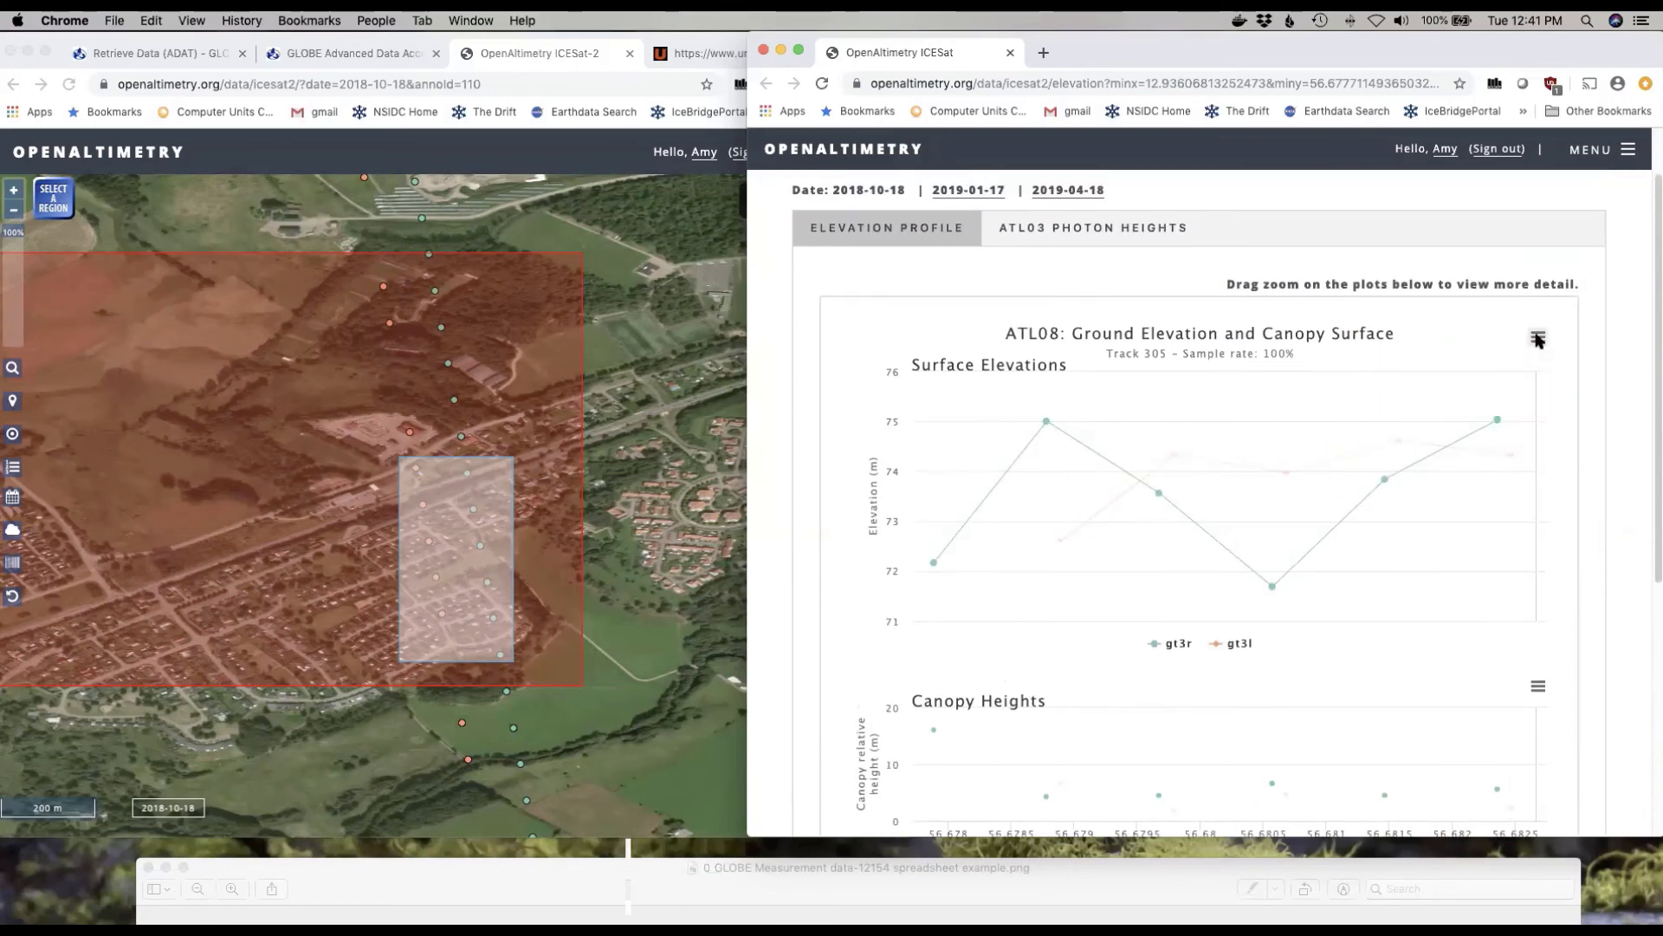
click(1538, 338)
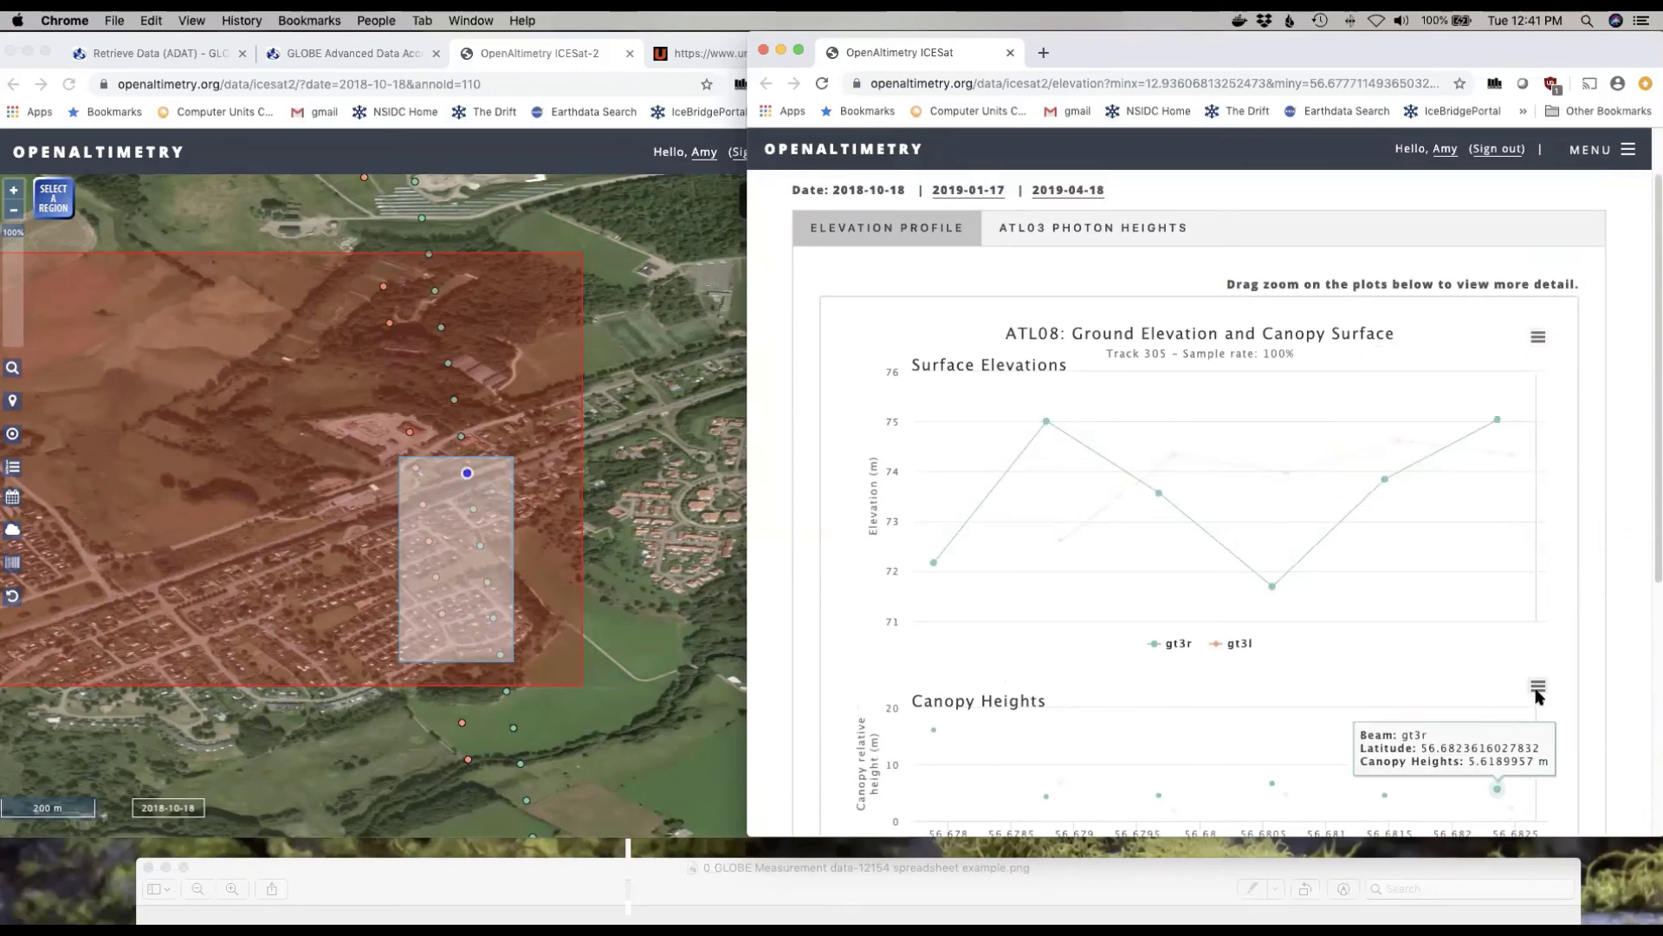
click(1537, 338)
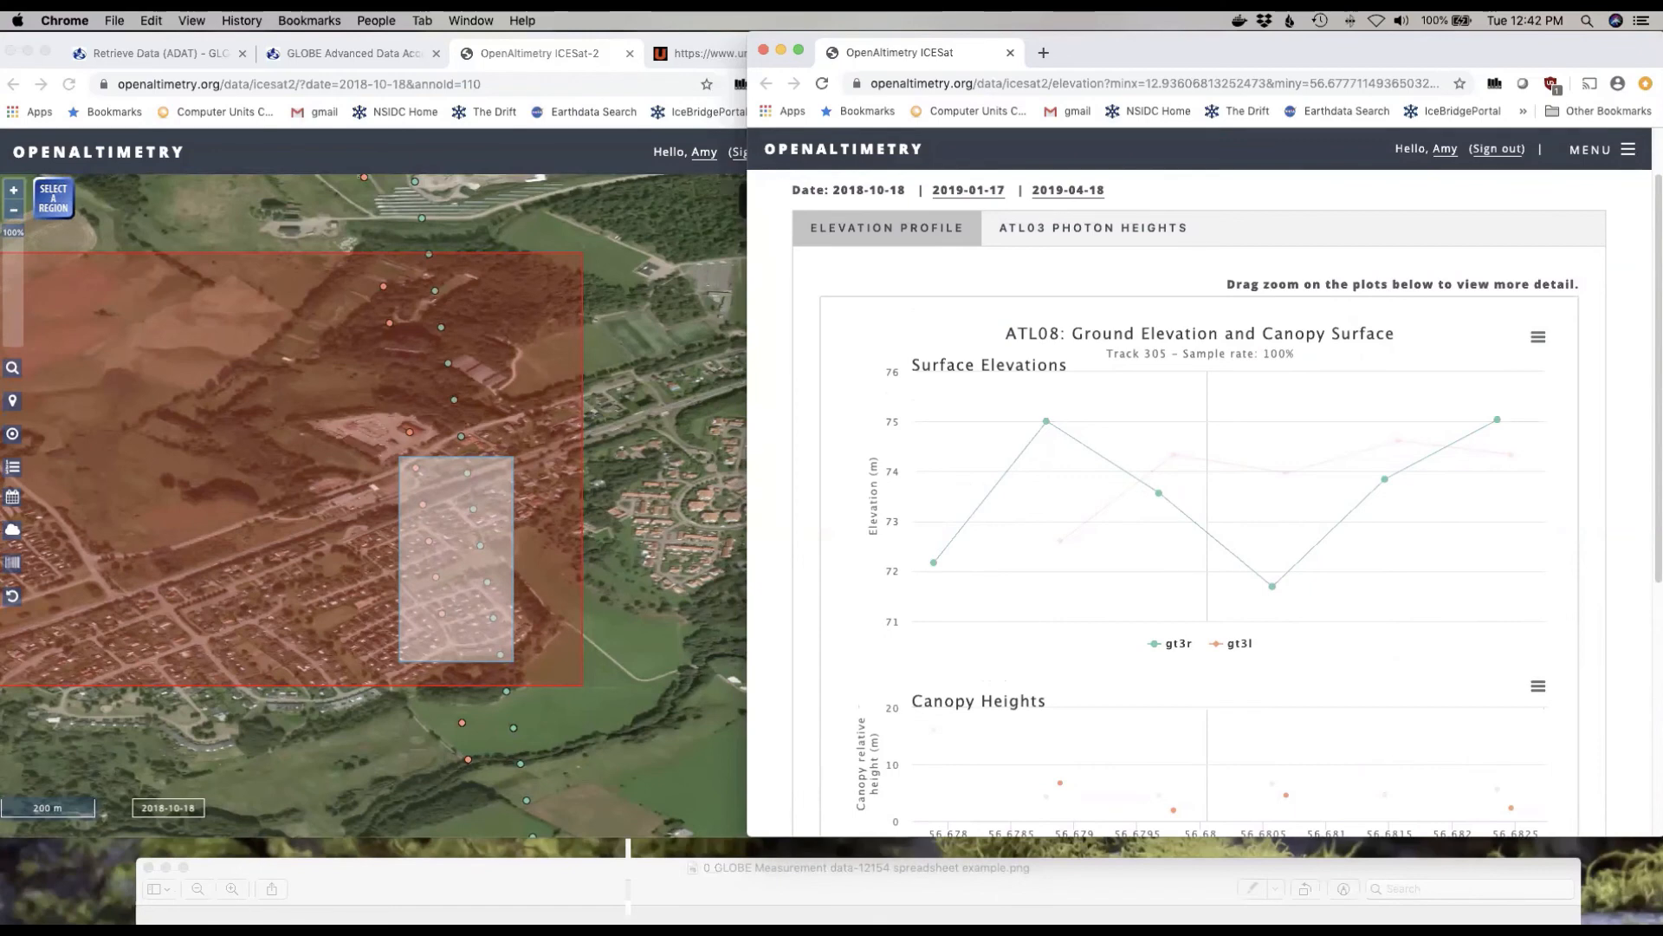
Switch to the 0_Questions?.png image in Preview and show it full screen
key(super+Tab)
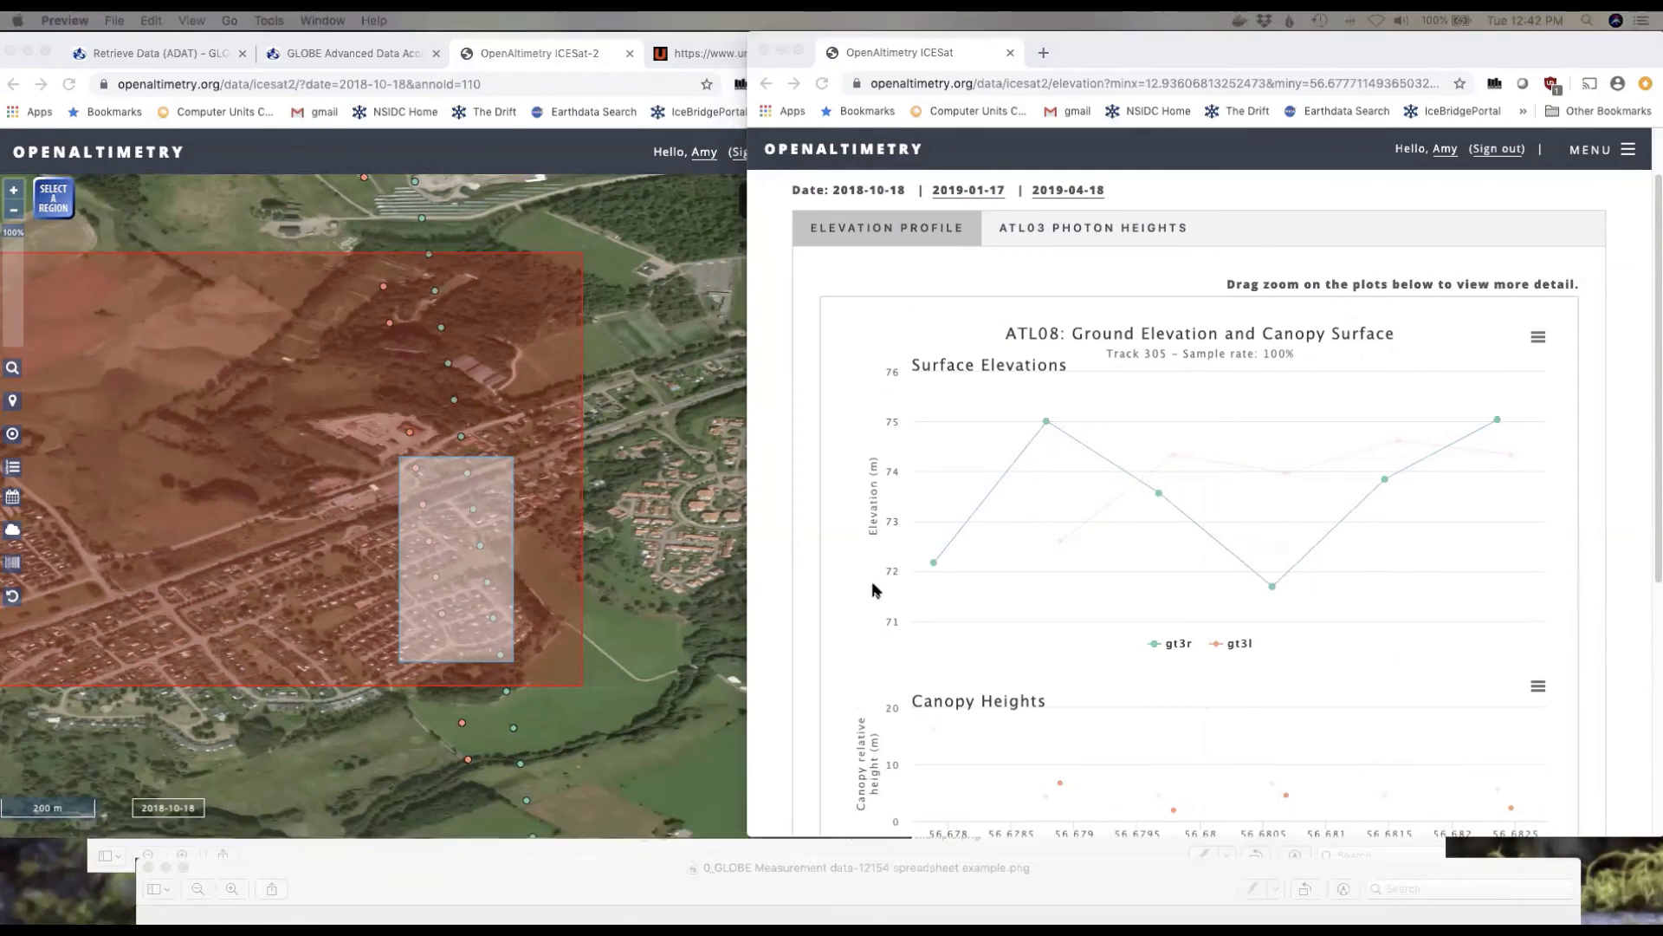
drag(1656, 93, 703, 18)
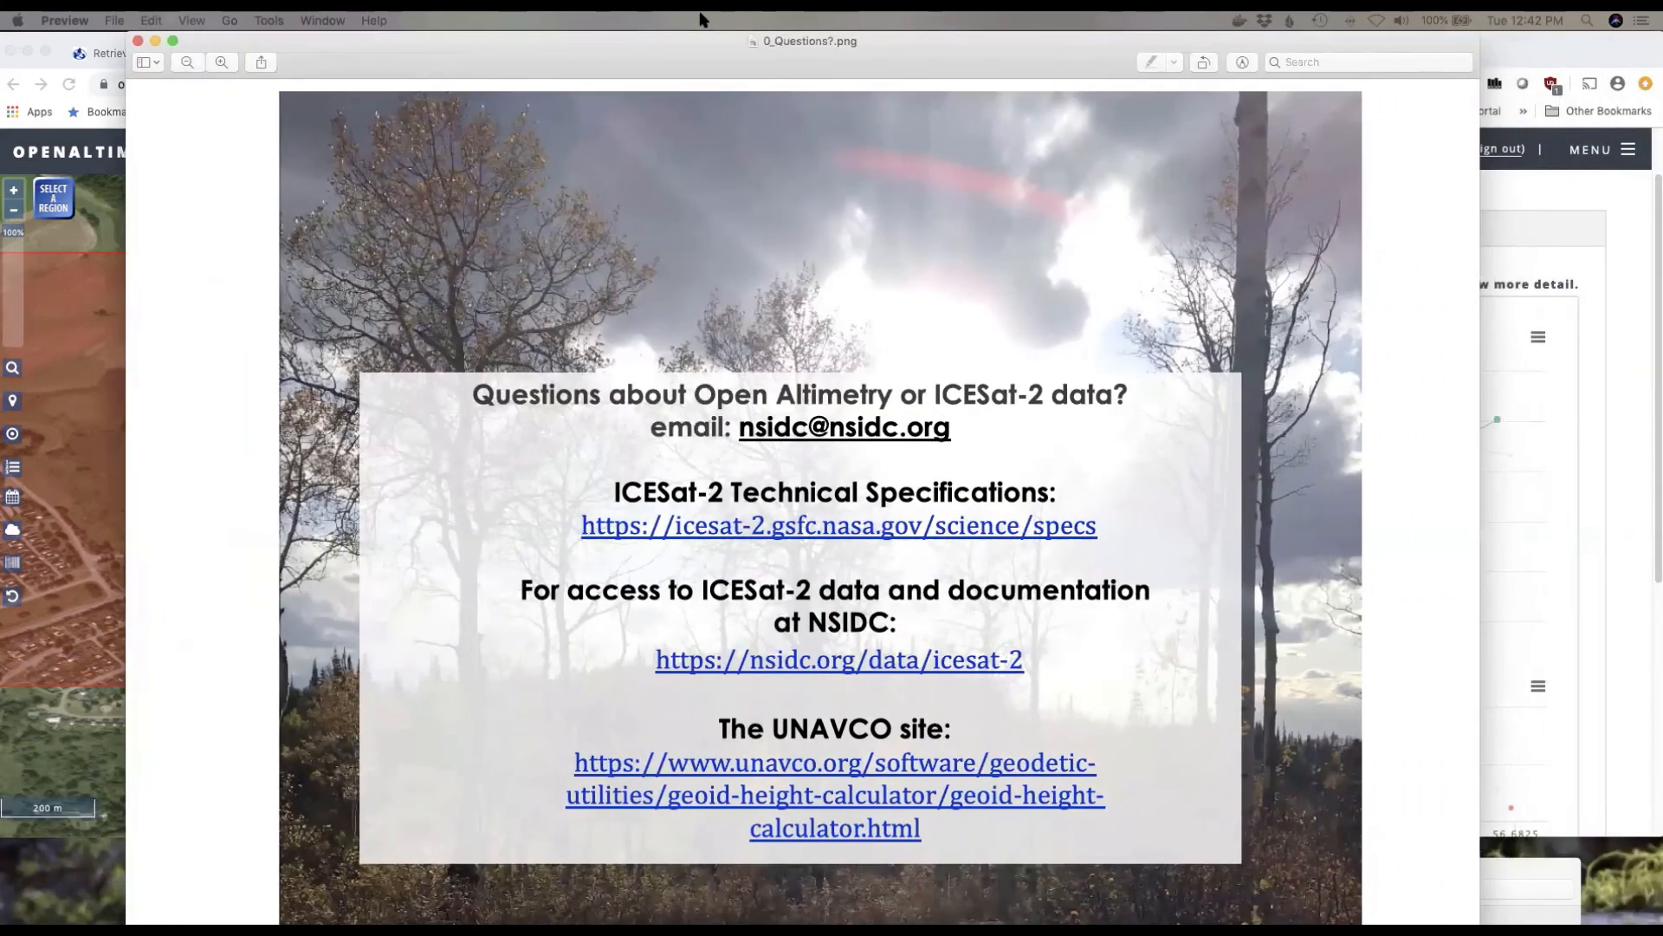
click(173, 41)
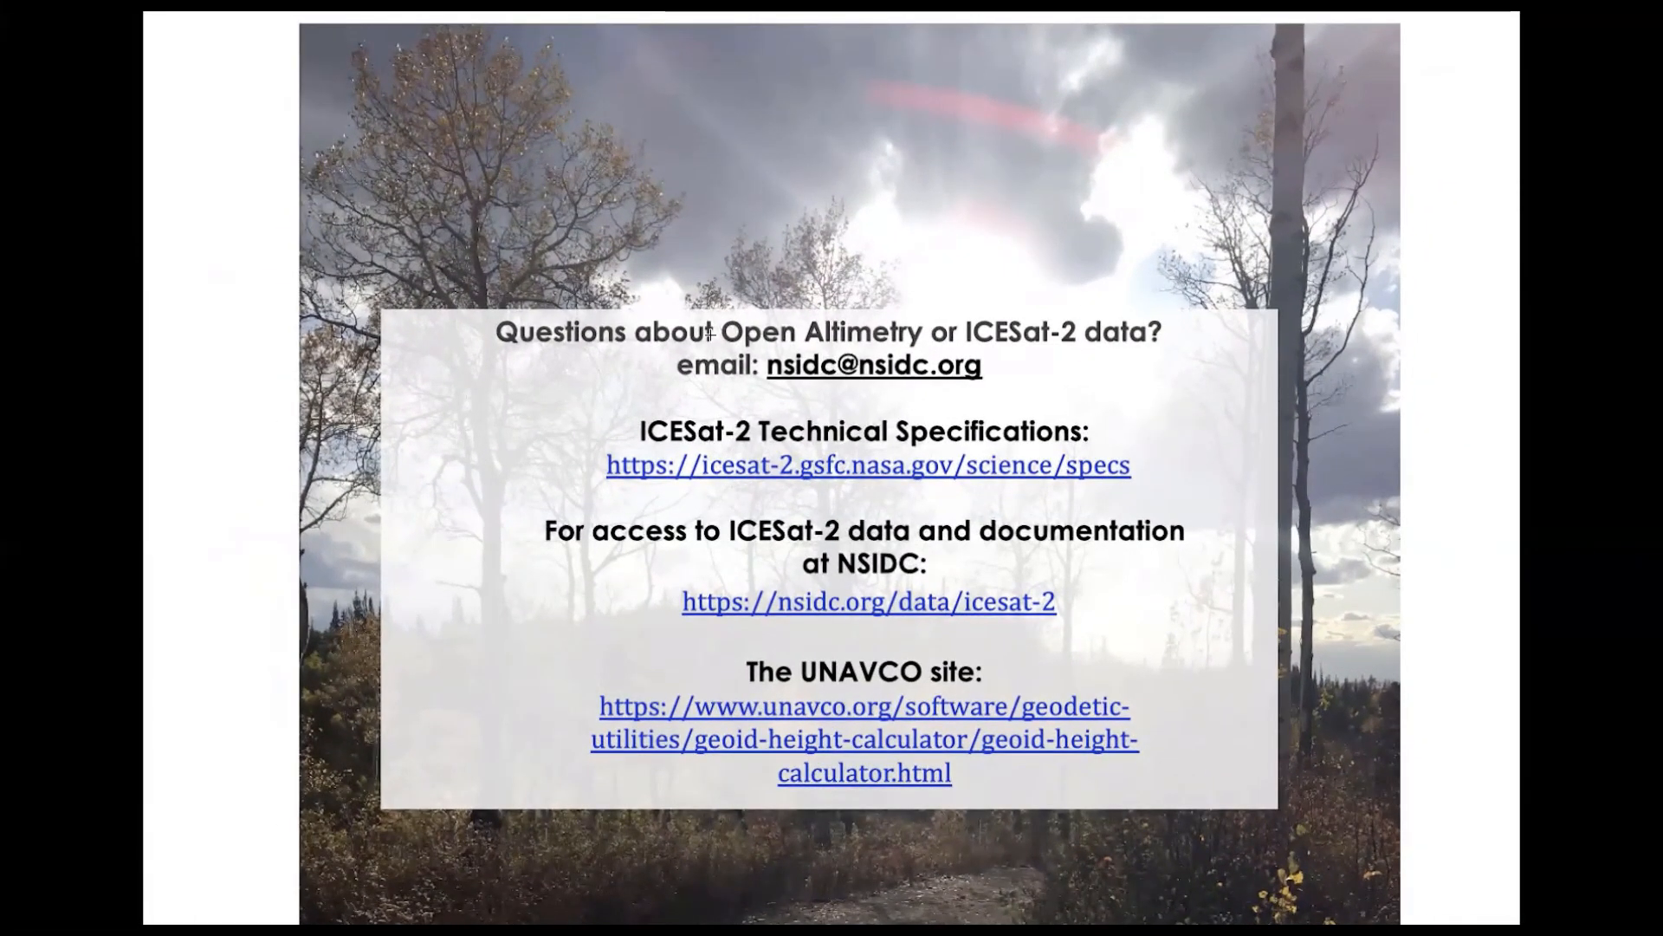